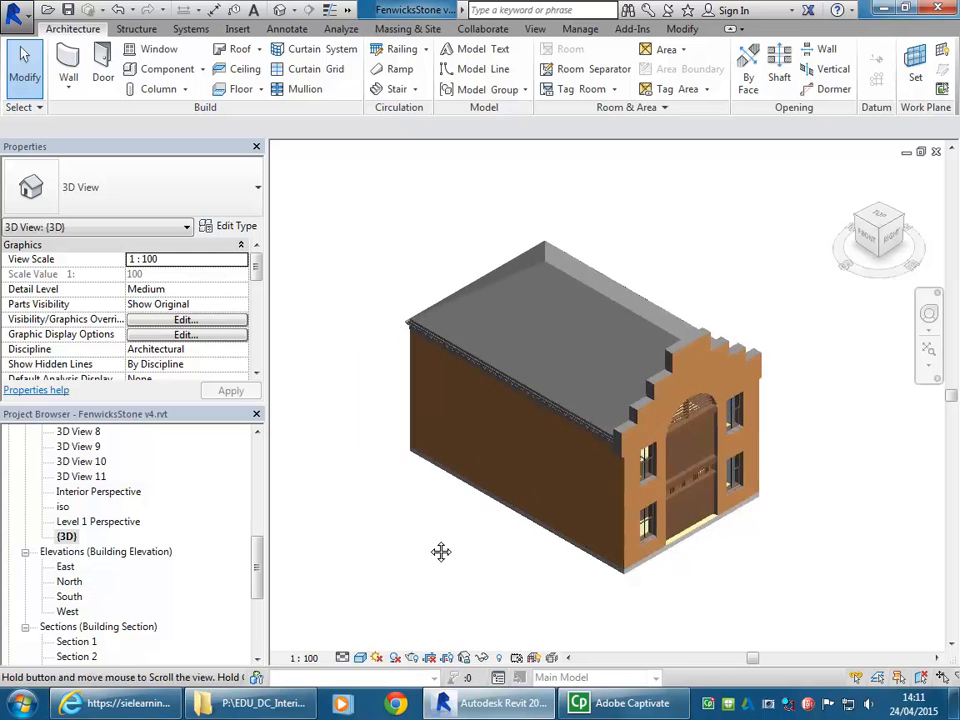
- Open the Section 1 building section to examine the floor levels and ceiling heights
drag(257, 568, 256, 594)
double_click(76, 553)
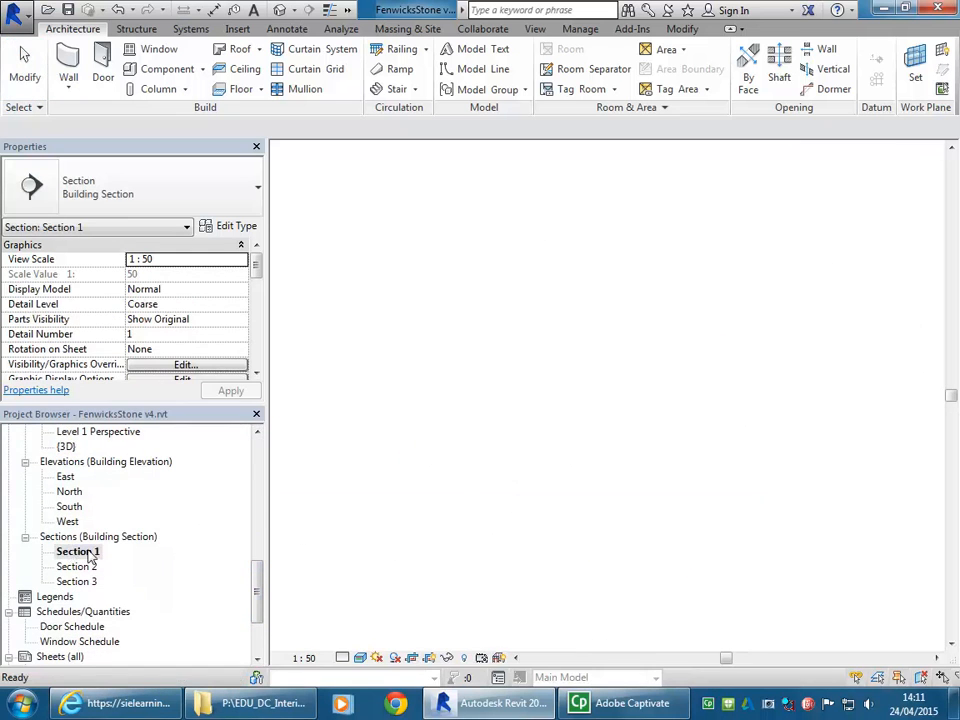
middle_drag(904, 518, 852, 516)
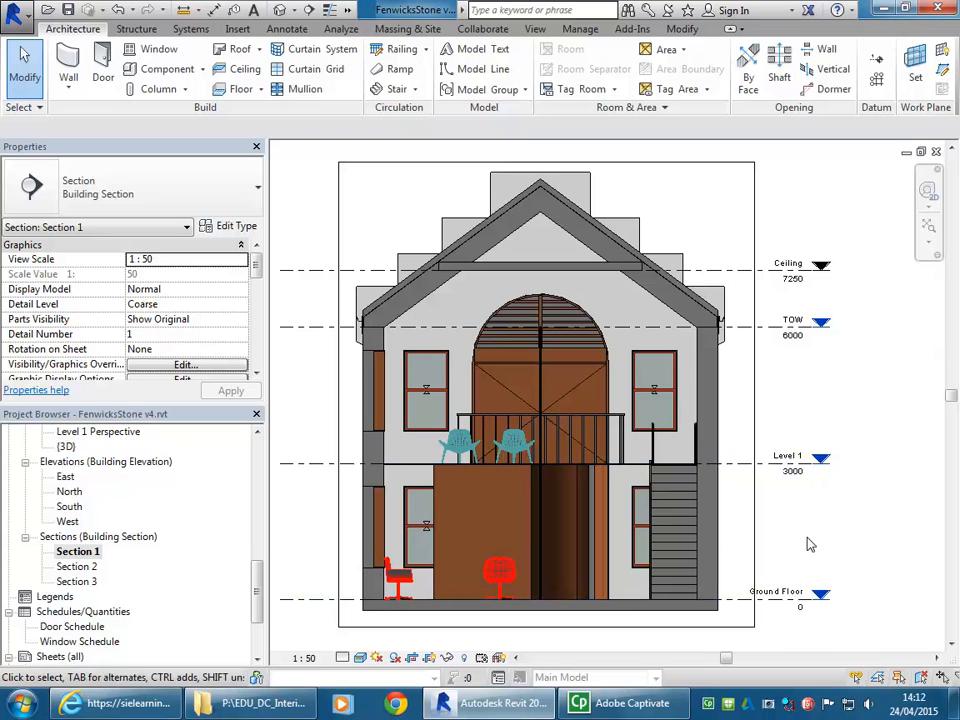
- Open the Ground Floor ceiling plan and select the Floorboards floor to inspect its properties
drag(257, 574, 257, 492)
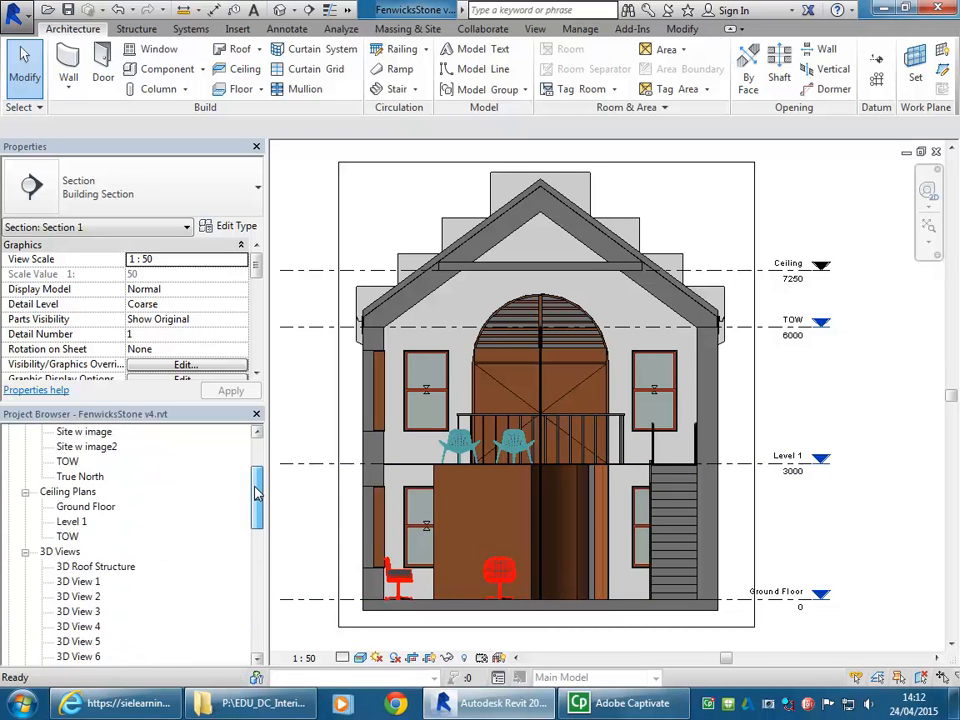
double_click(85, 506)
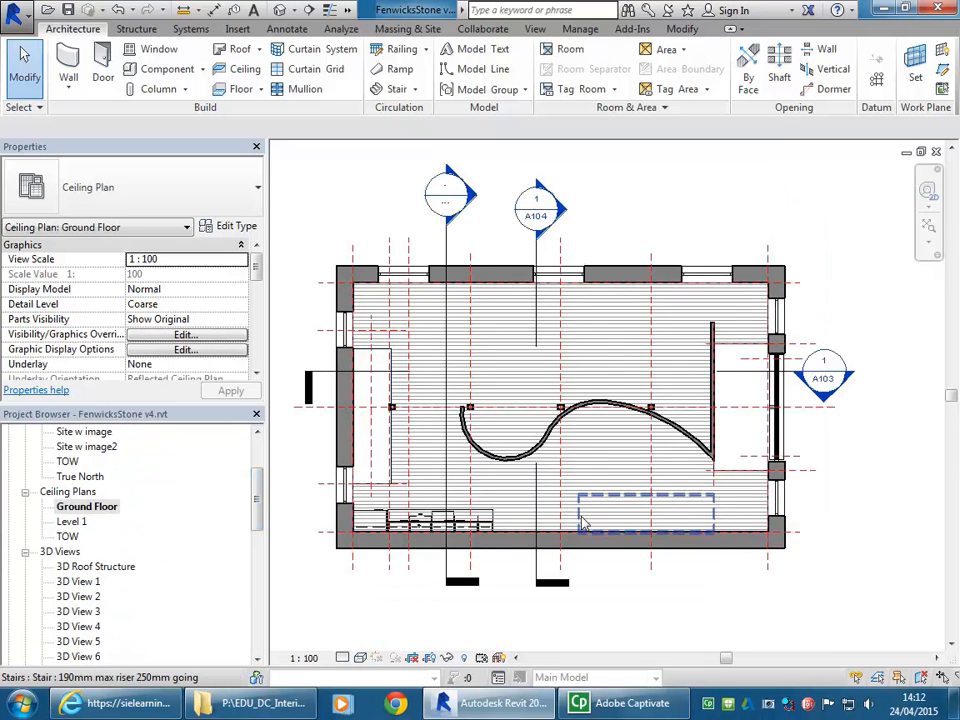
middle_drag(581, 454, 611, 499)
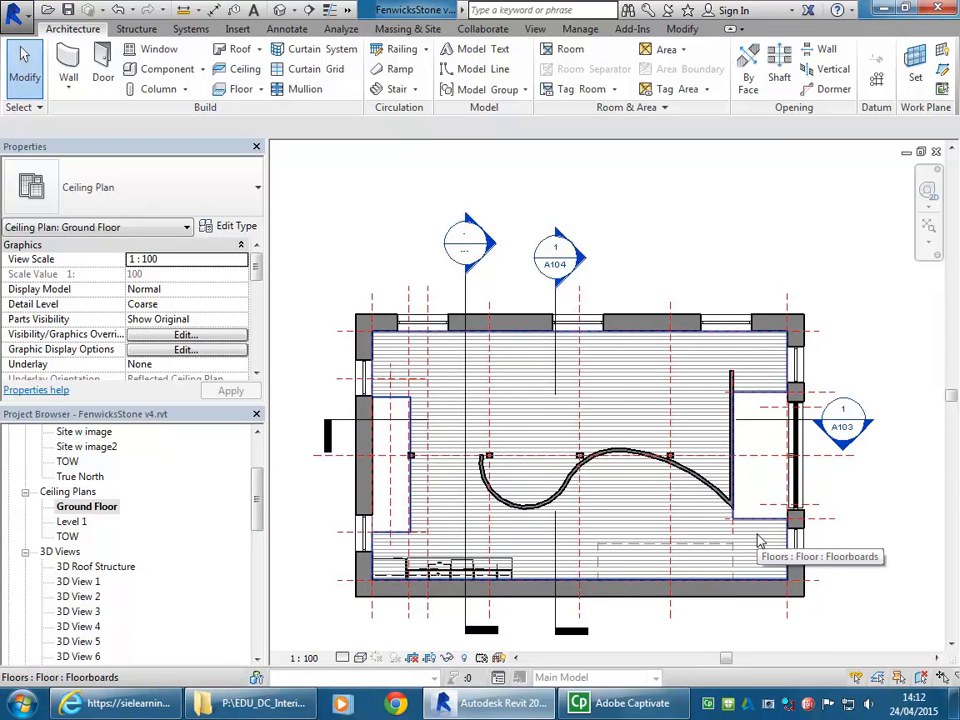
click(760, 541)
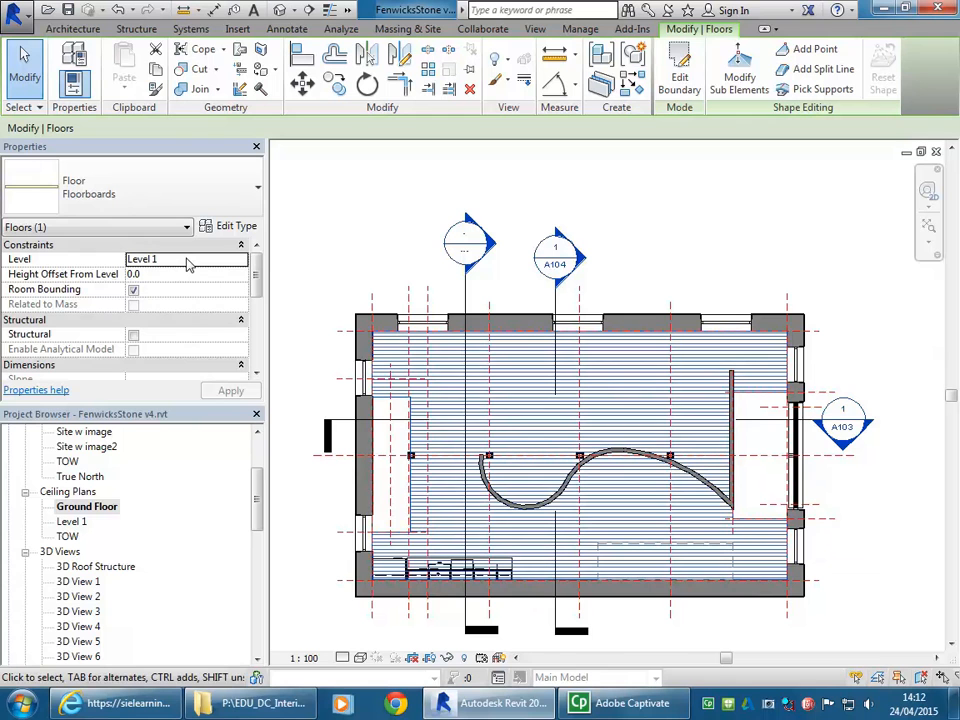
click(296, 352)
click(83, 507)
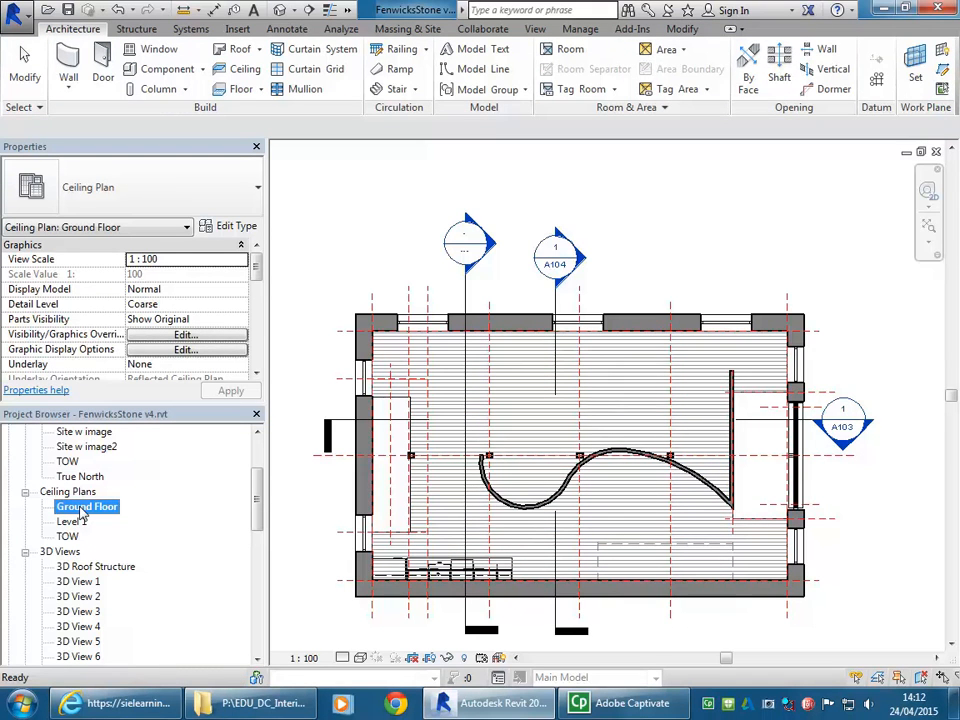
click(332, 285)
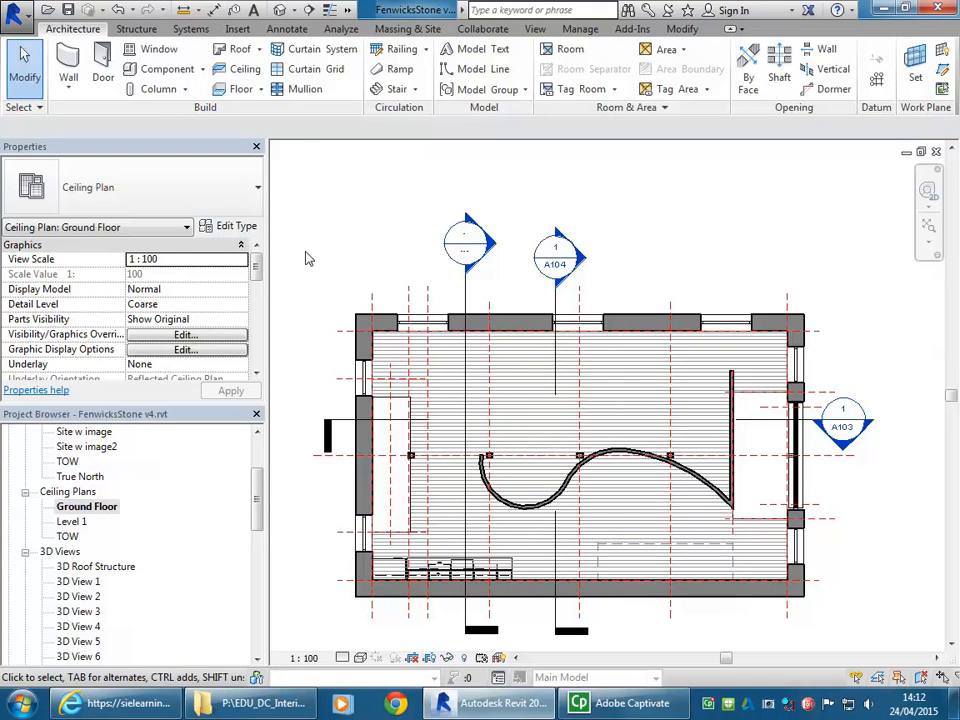
- Return to the Section 1 view and select the Level 1 line to check its elevation
drag(257, 508, 256, 598)
double_click(77, 551)
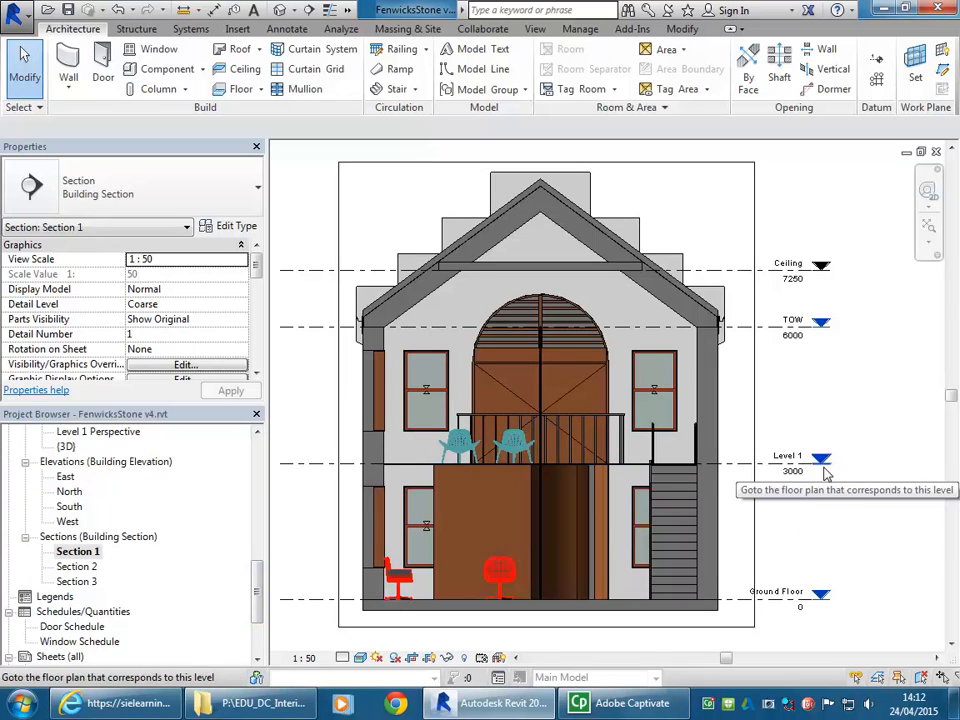
click(770, 473)
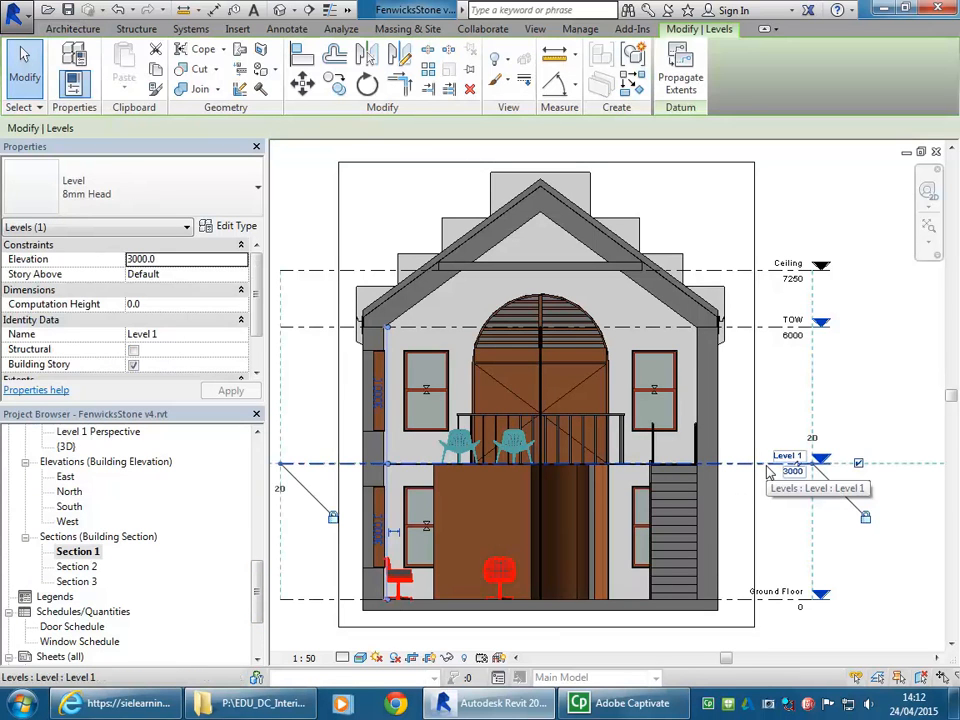
click(801, 551)
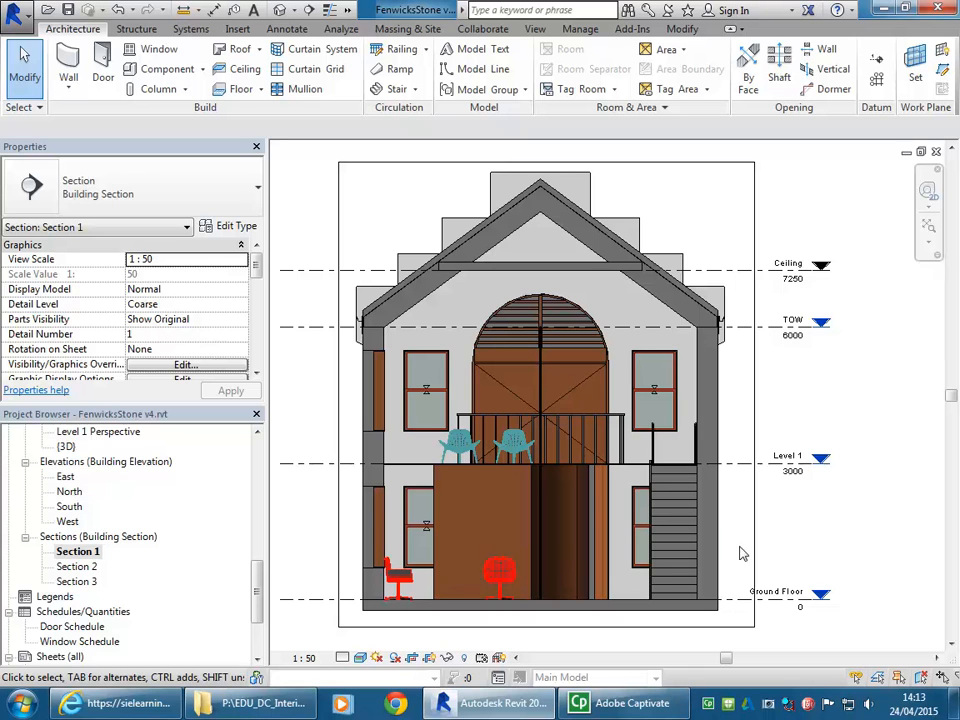
- Switch back to the Ground Floor reflected ceiling plan
scroll(200, 470, up, 5)
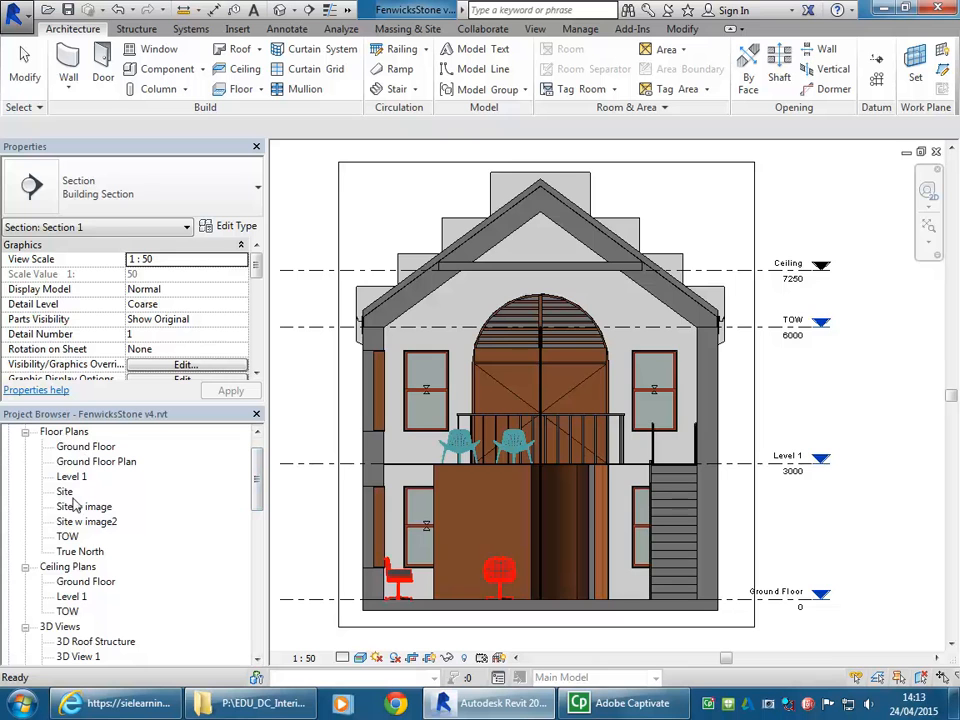
double_click(80, 581)
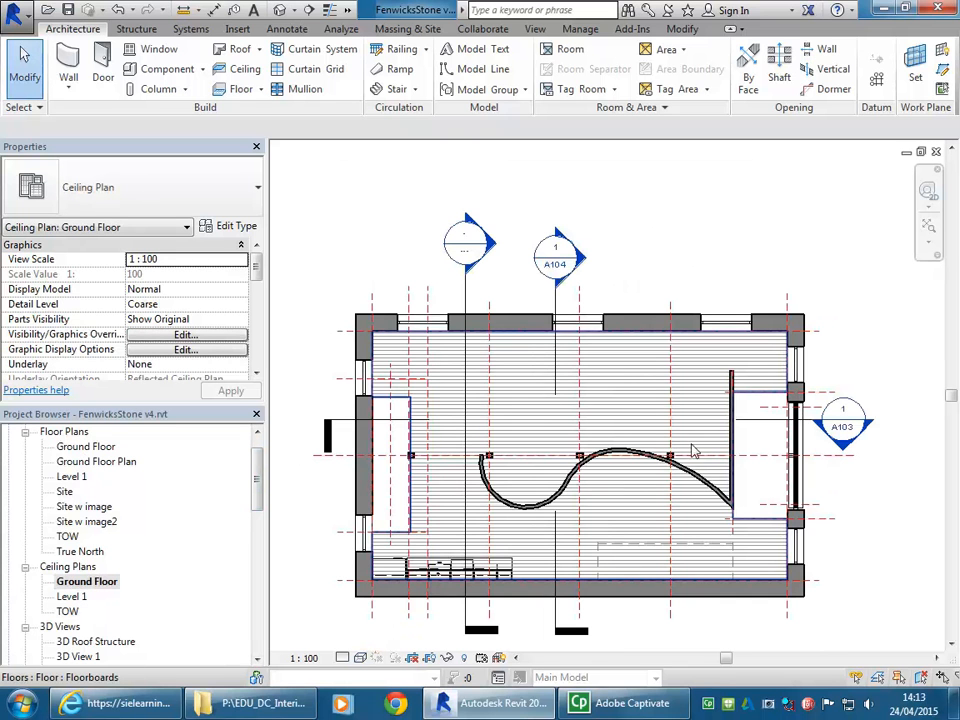
mouse_move(700, 242)
middle_down()
mouse_move(711, 214)
mouse_move(699, 236)
middle_up()
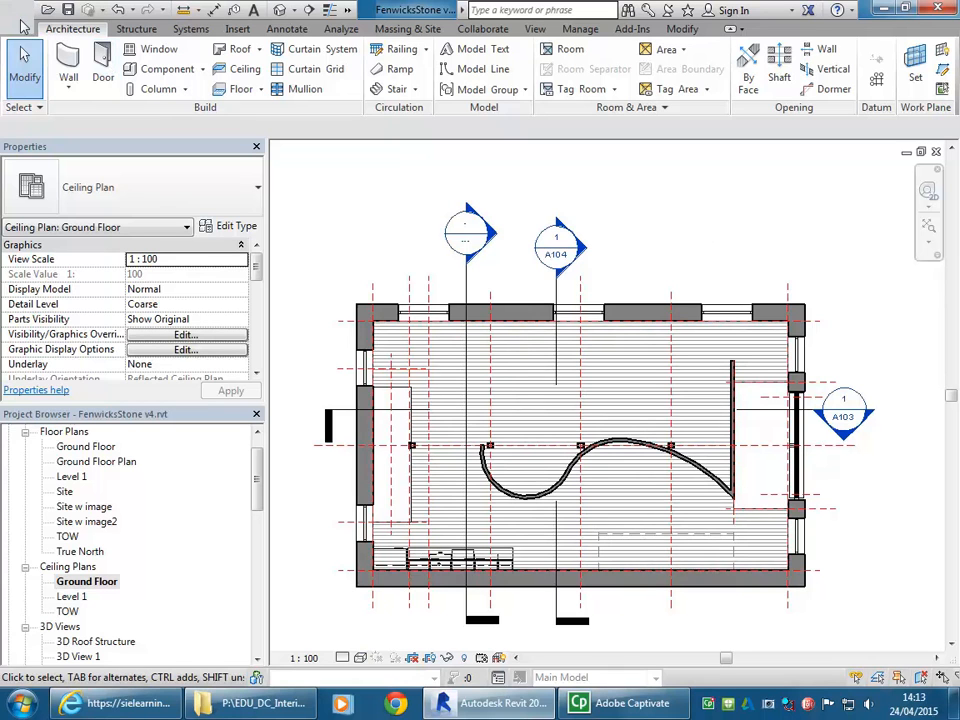
- Start a sketched Plain ceiling without saving the project, drawing its boundary along the upper wall from the inner corner to the second column's reference plane
click(244, 69)
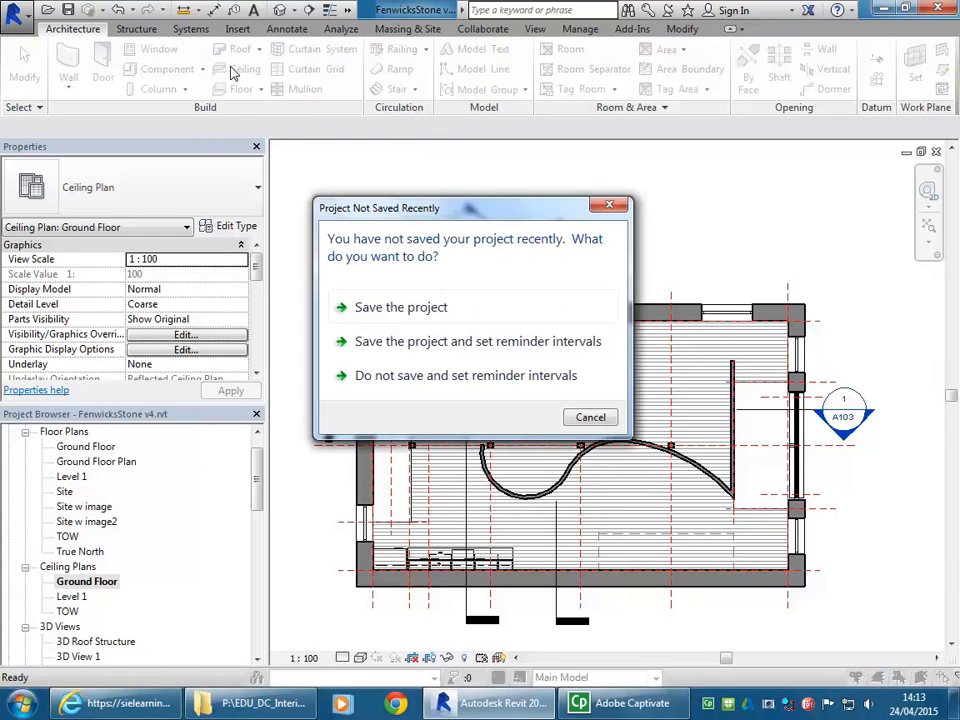
click(588, 417)
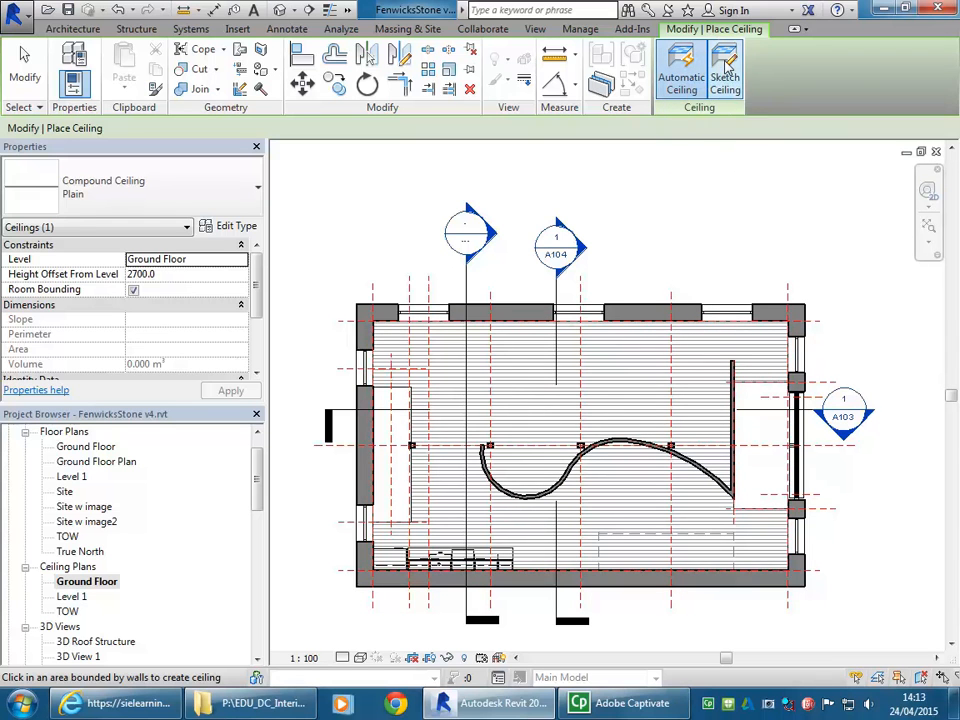
click(726, 72)
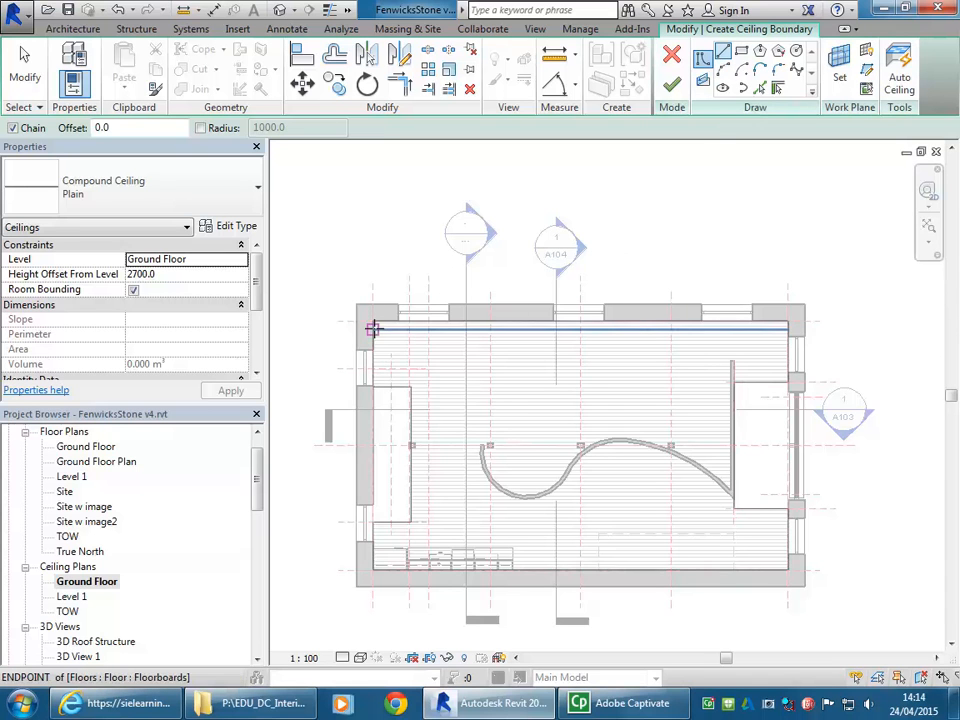
scroll(372, 328, up, 6)
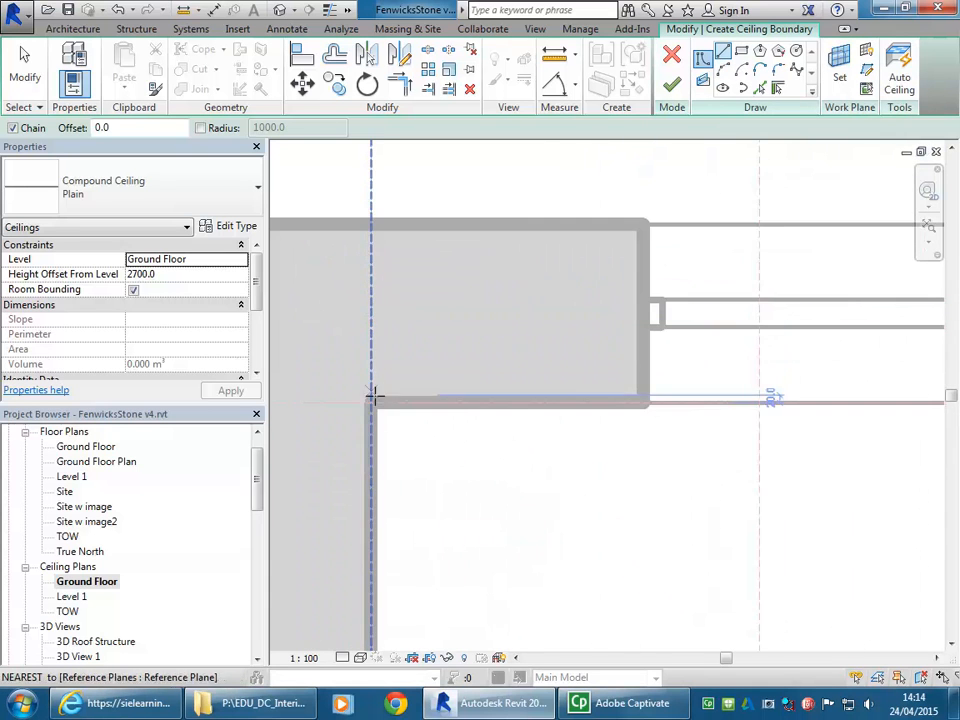
click(374, 403)
scroll(581, 386, down, 6)
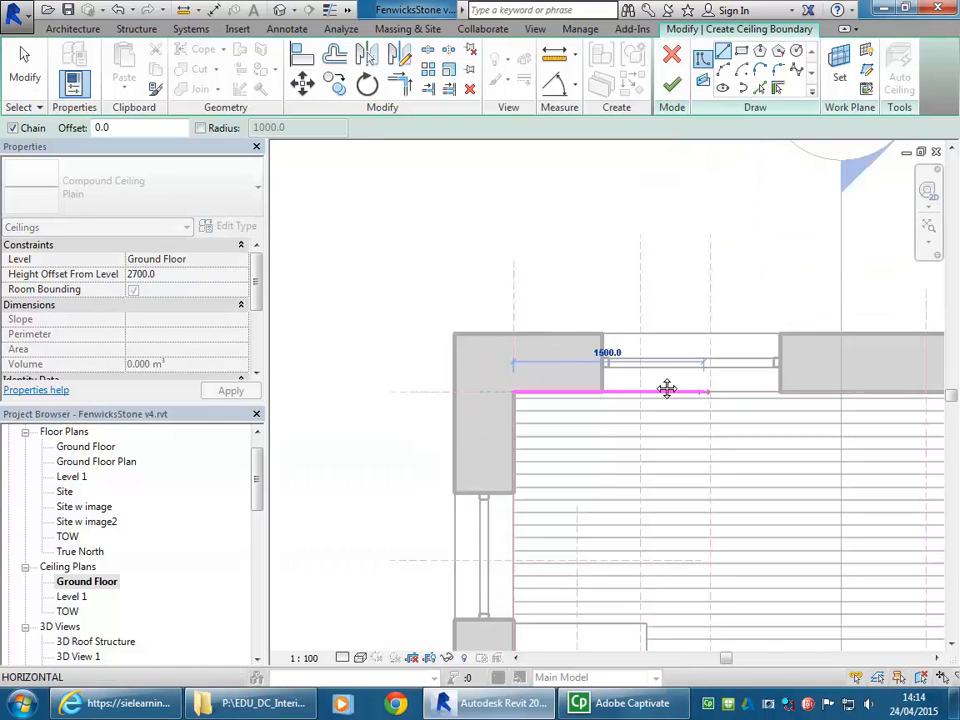
middle_drag(705, 396, 523, 332)
scroll(523, 332, up, 1)
click(767, 326)
- Continue the ceiling boundary down through the second column to the lower wall and back along that wall to the inner corner
scroll(767, 326, down, 3)
middle_drag(767, 326, 720, 166)
scroll(720, 166, up, 1)
middle_drag(736, 441, 732, 342)
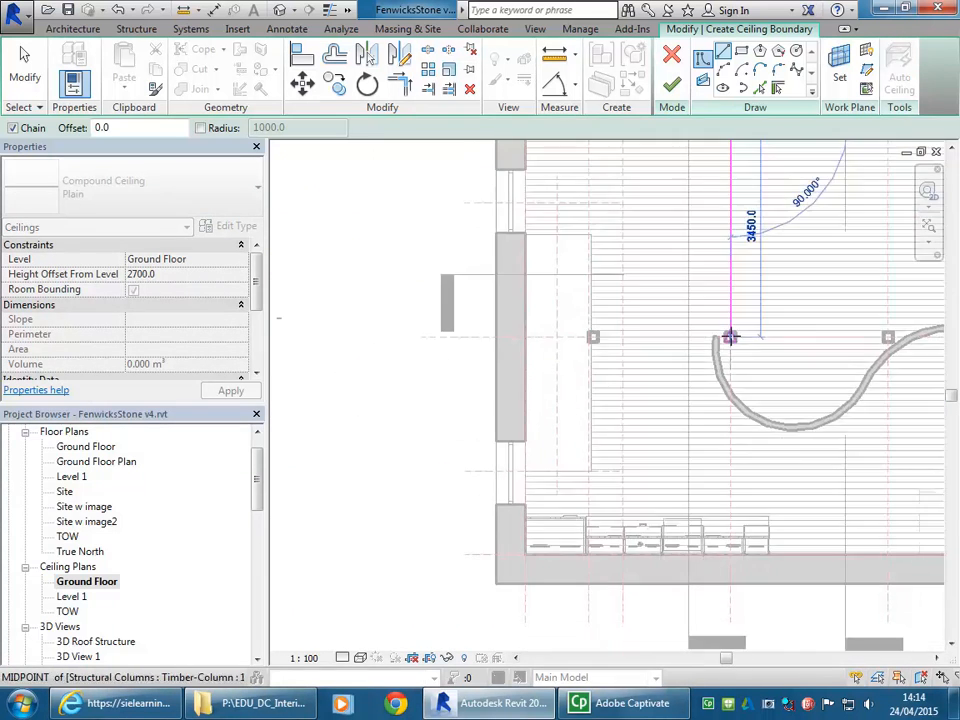
scroll(727, 505, up, 4)
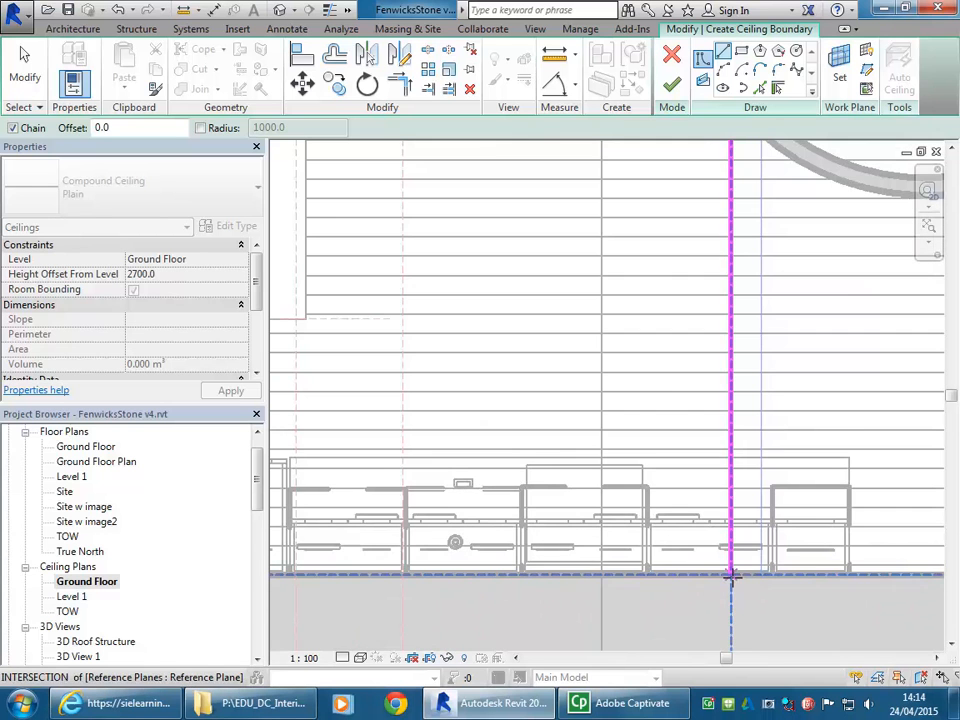
click(731, 577)
scroll(731, 577, down, 3)
middle_drag(731, 577, 831, 519)
scroll(660, 529, up, 4)
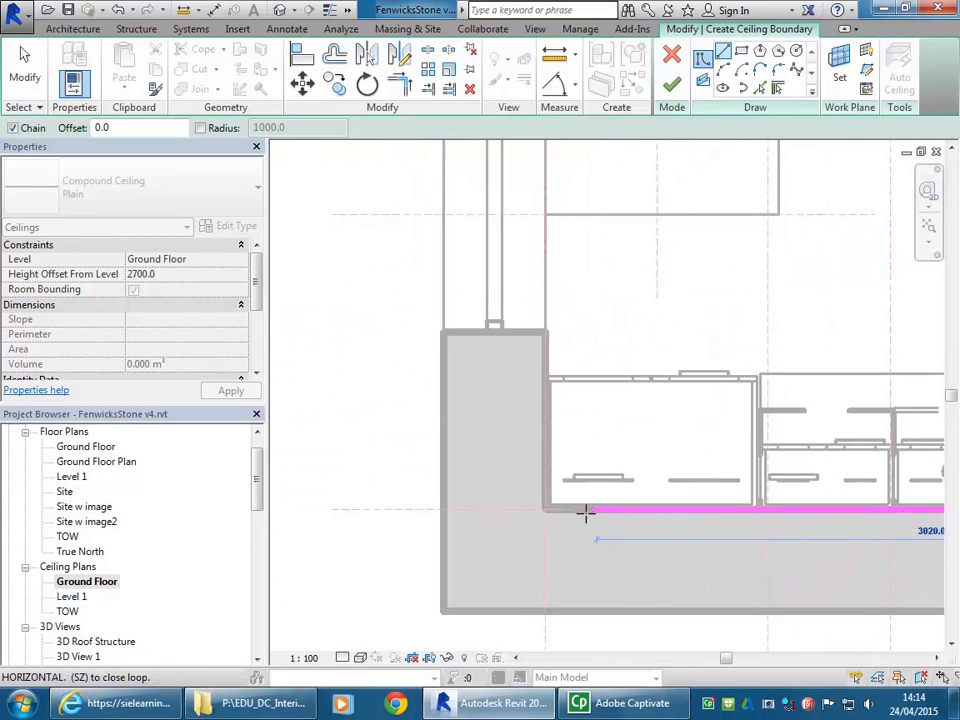
click(542, 508)
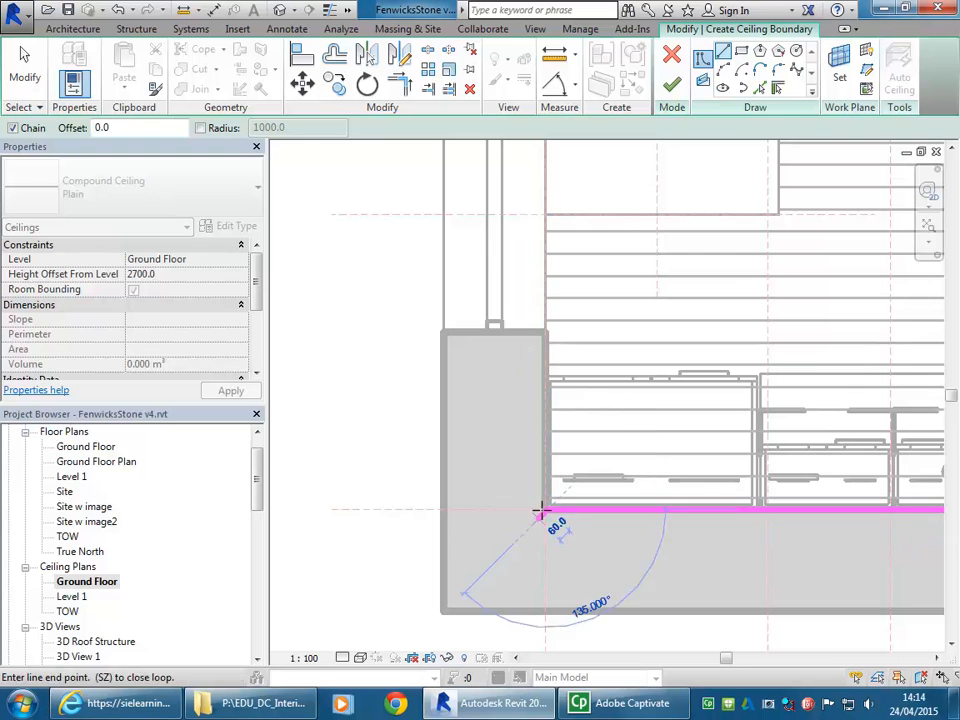
- Close the ceiling boundary along the window wall up to the starting corner and end line drawing
scroll(538, 454, down, 3)
middle_drag(551, 411, 503, 595)
middle_drag(507, 403, 503, 572)
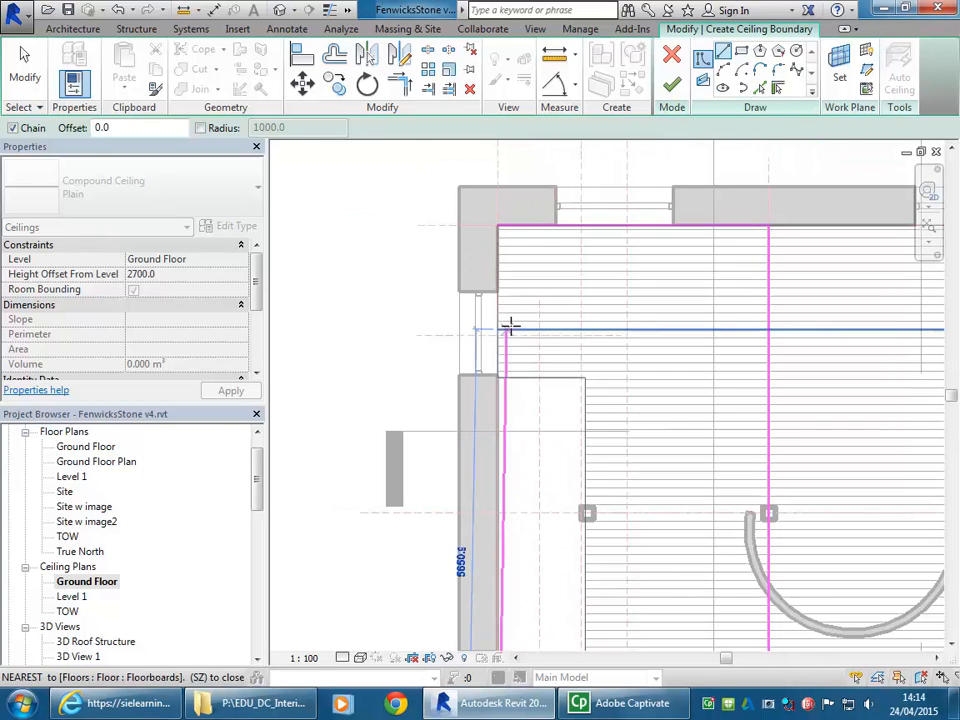
click(498, 225)
scroll(580, 353, down, 3)
mouse_move(580, 353)
middle_down()
mouse_move(488, 336)
mouse_move(501, 380)
mouse_move(469, 339)
middle_up()
right_click(370, 174)
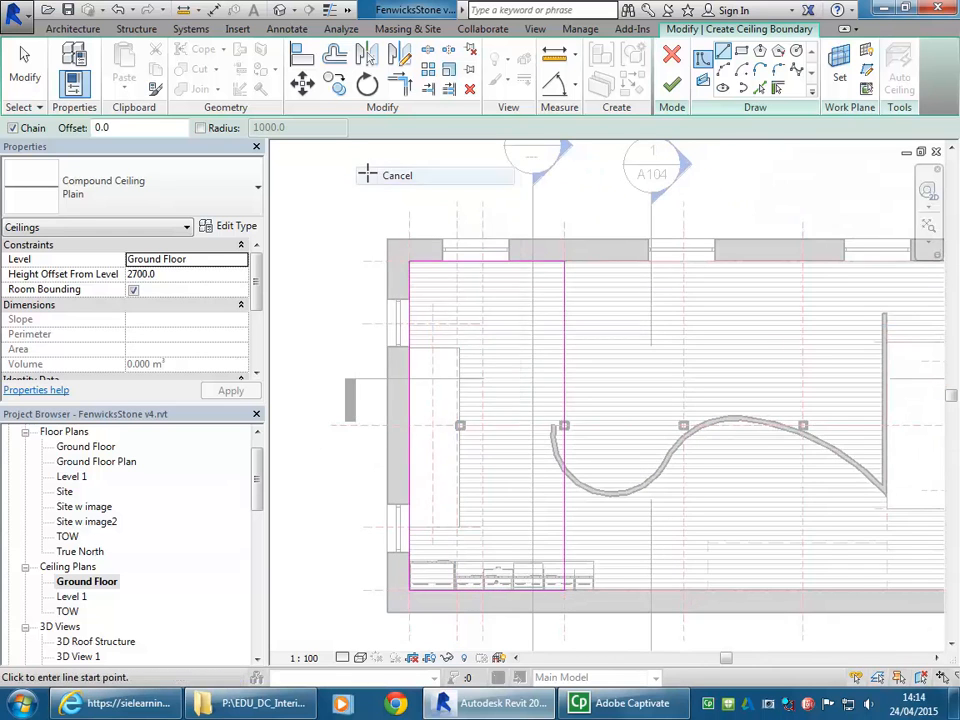
click(389, 187)
mouse_move(392, 219)
middle_down()
mouse_move(422, 221)
mouse_move(398, 217)
middle_up()
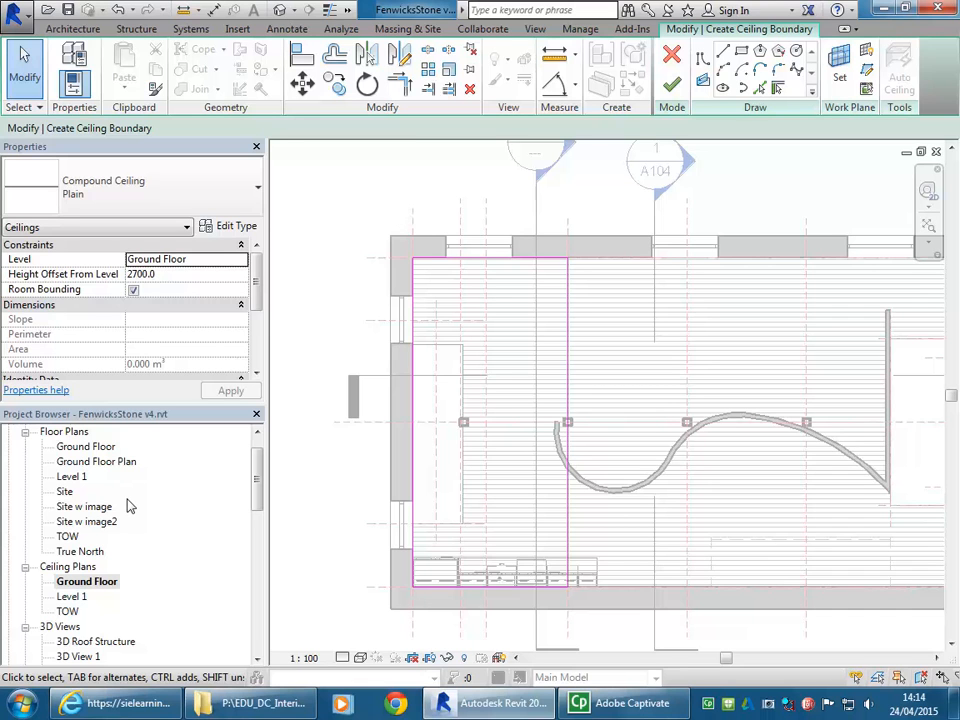
- Review which user interface elements are enabled, leaving the settings as they are
click(536, 29)
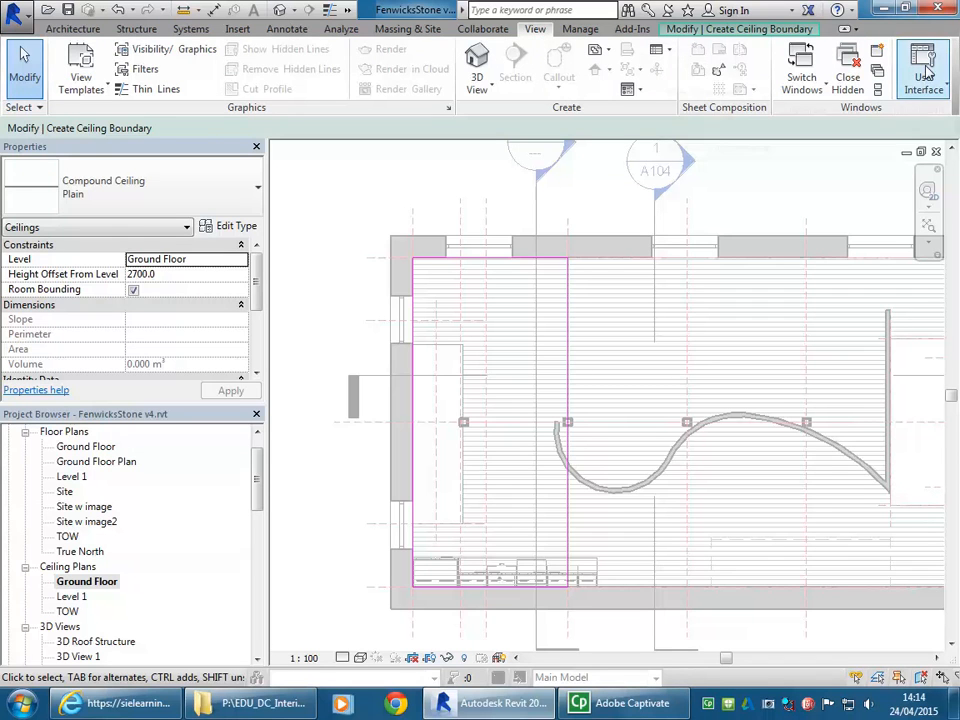
click(926, 72)
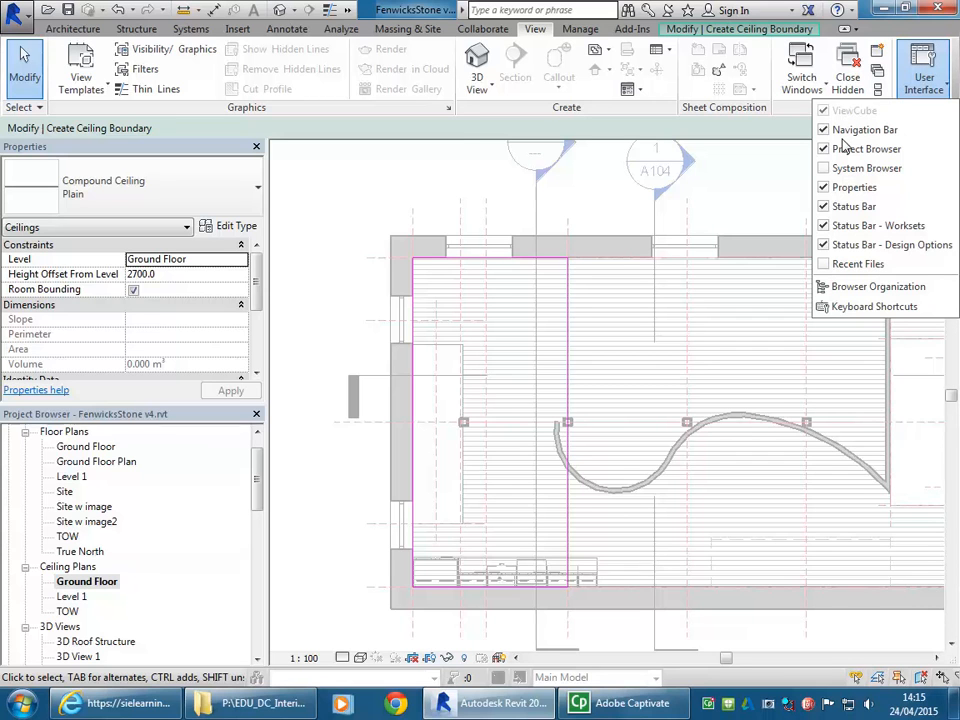
click(924, 75)
middle_drag(540, 347, 513, 325)
middle_drag(490, 325, 506, 328)
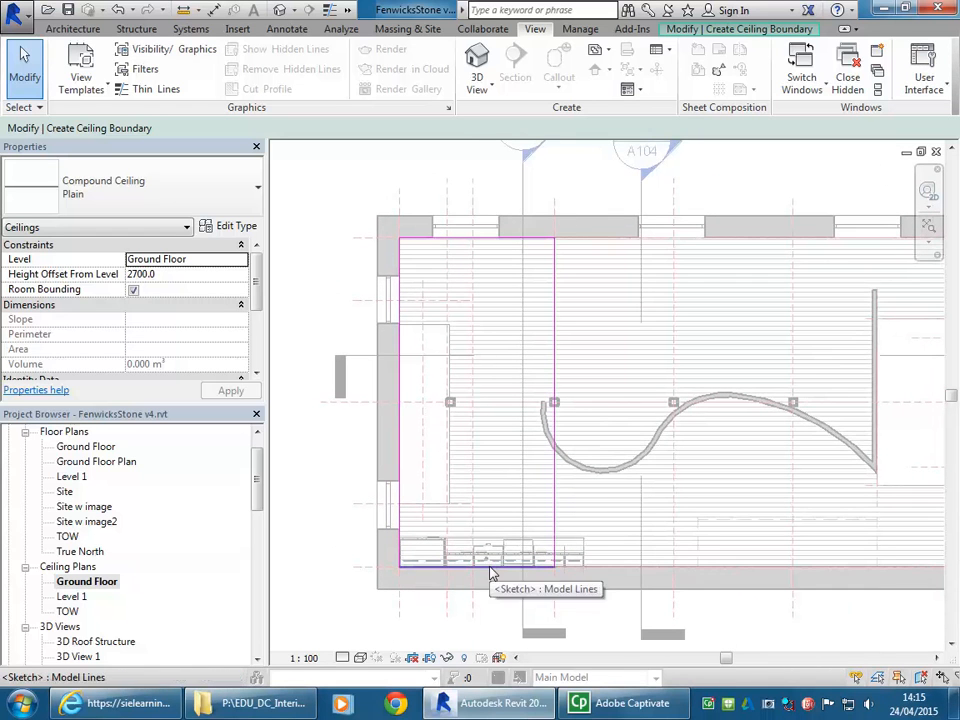
scroll(390, 200, down, 1)
middle_drag(389, 206, 385, 234)
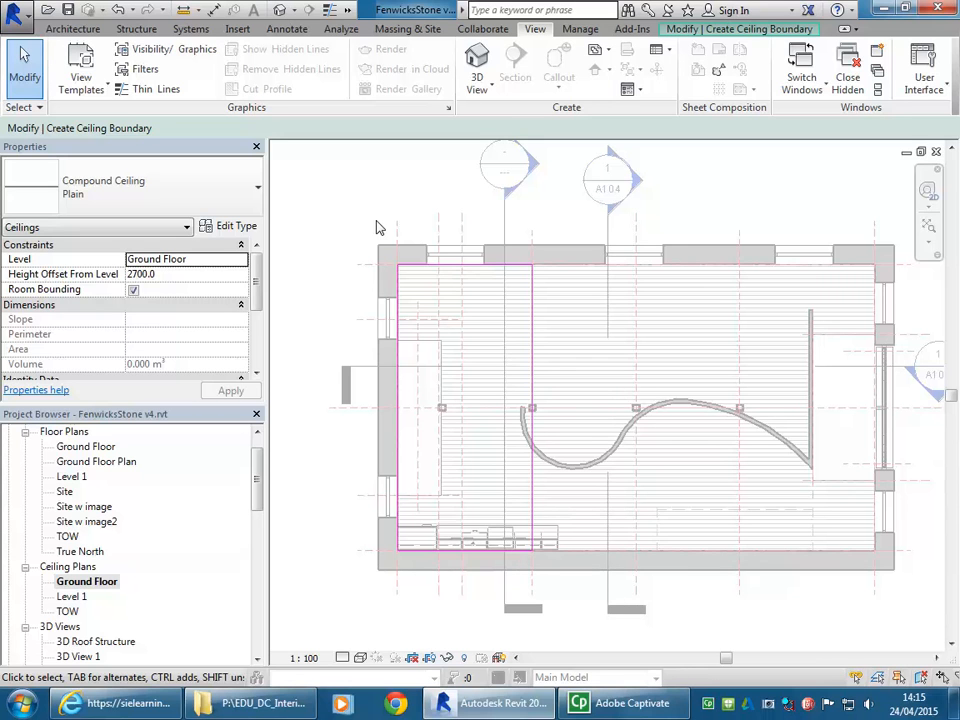
middle_drag(343, 223, 354, 215)
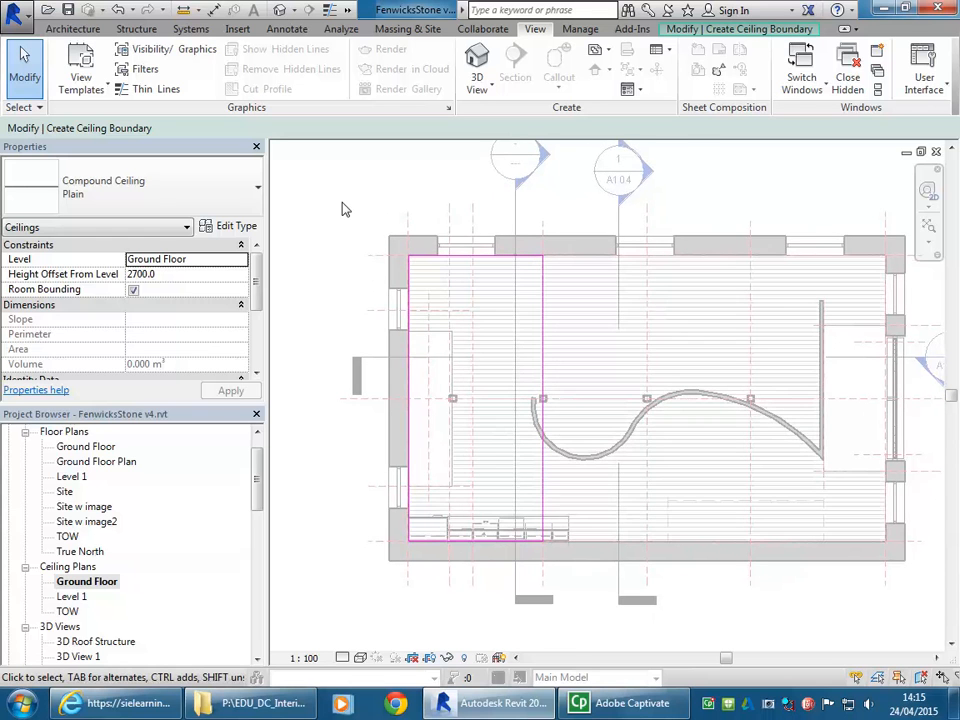
scroll(383, 305, up, 2)
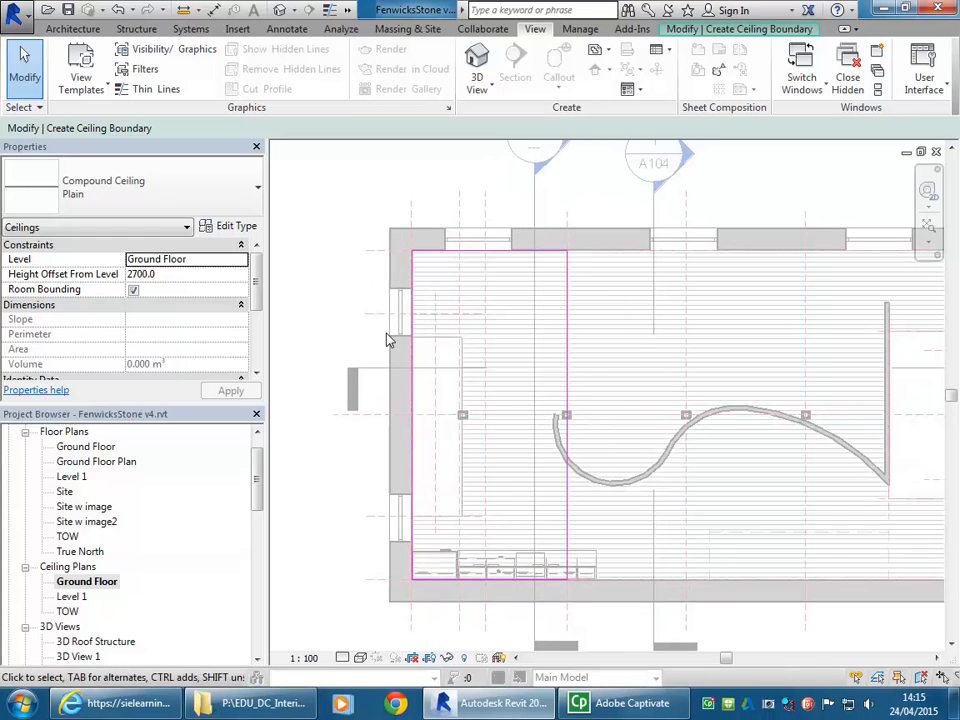
scroll(388, 340, down, 2)
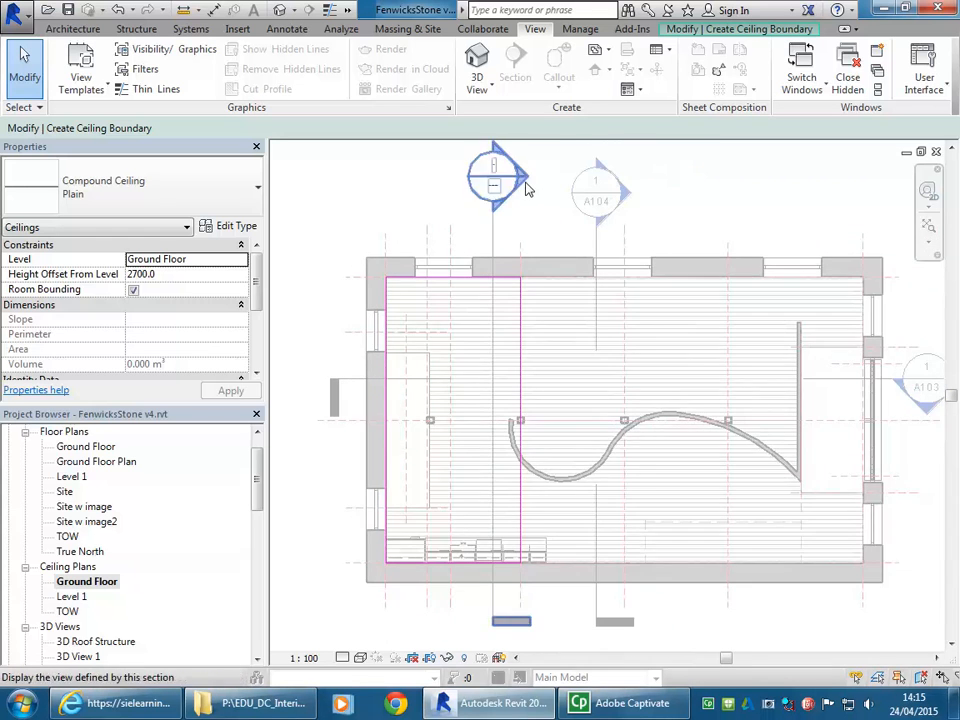
- Finish the boundary sketch to create the Plain ceiling over the kitchen end of the Ground Floor
mouse_move(443, 216)
middle_down()
mouse_move(459, 224)
mouse_move(434, 216)
middle_up()
right_click(441, 209)
click(489, 223)
click(740, 28)
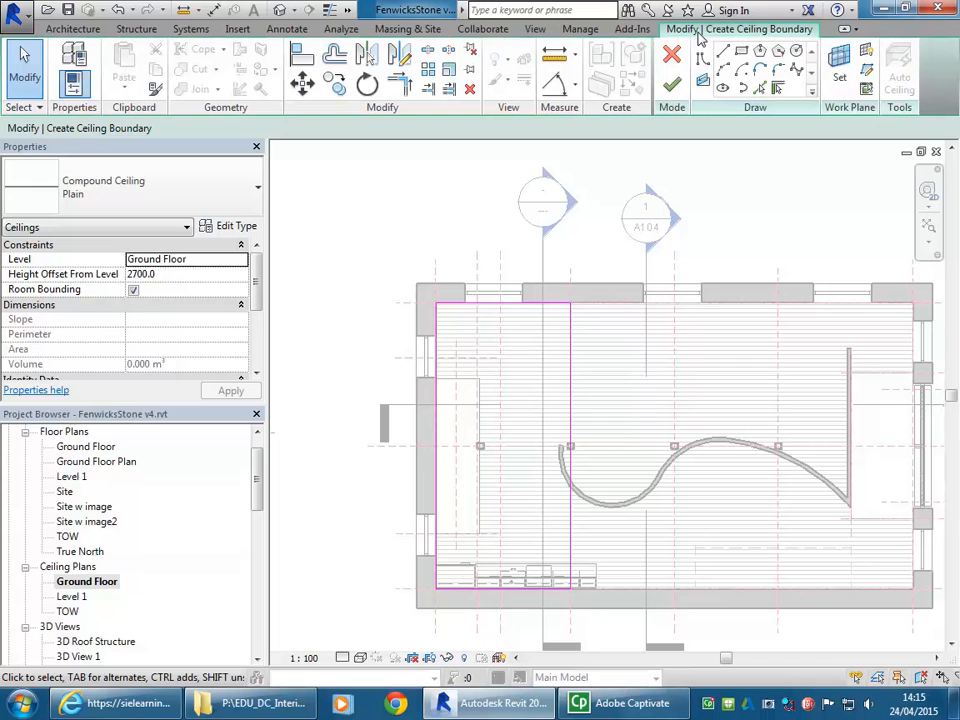
click(668, 84)
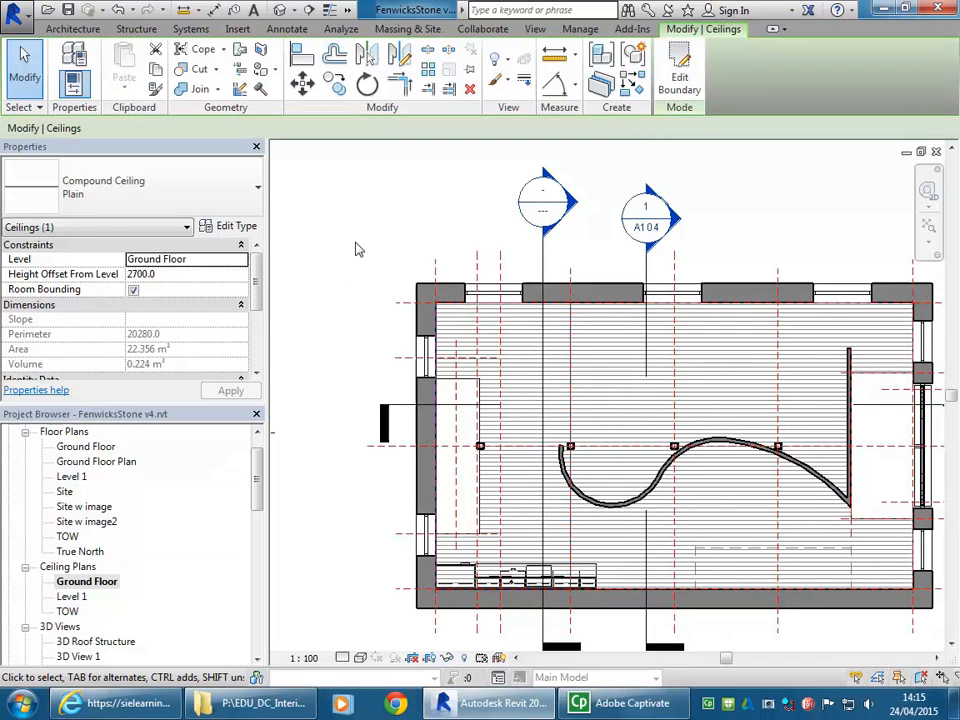
- Deselect the new ceiling and set the ceiling plan's visual style to Hidden Line
key(Escape)
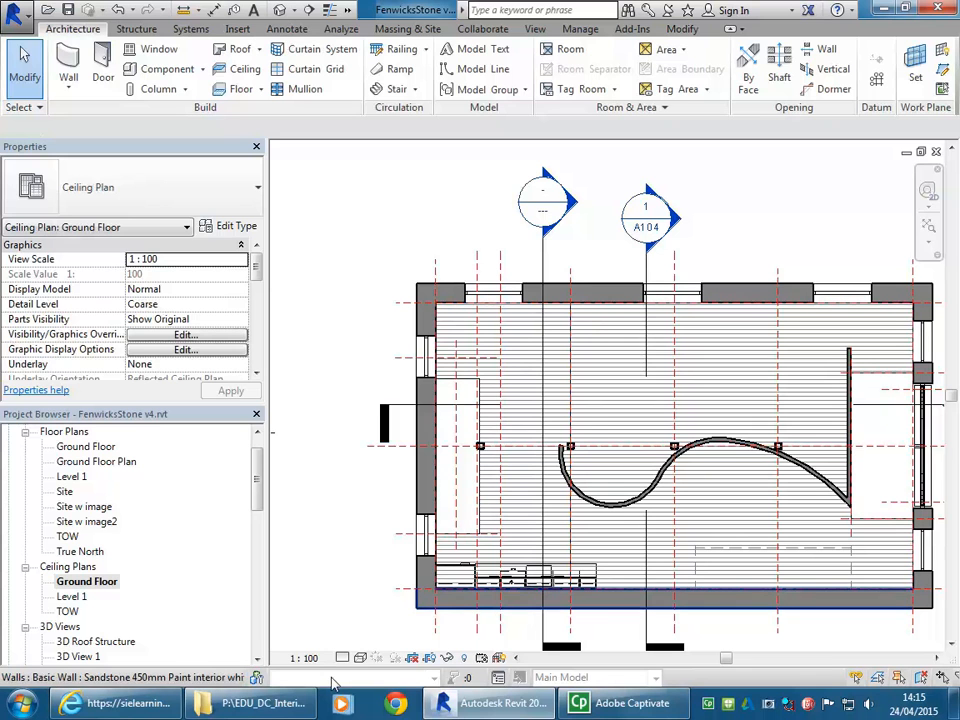
click(361, 659)
click(398, 573)
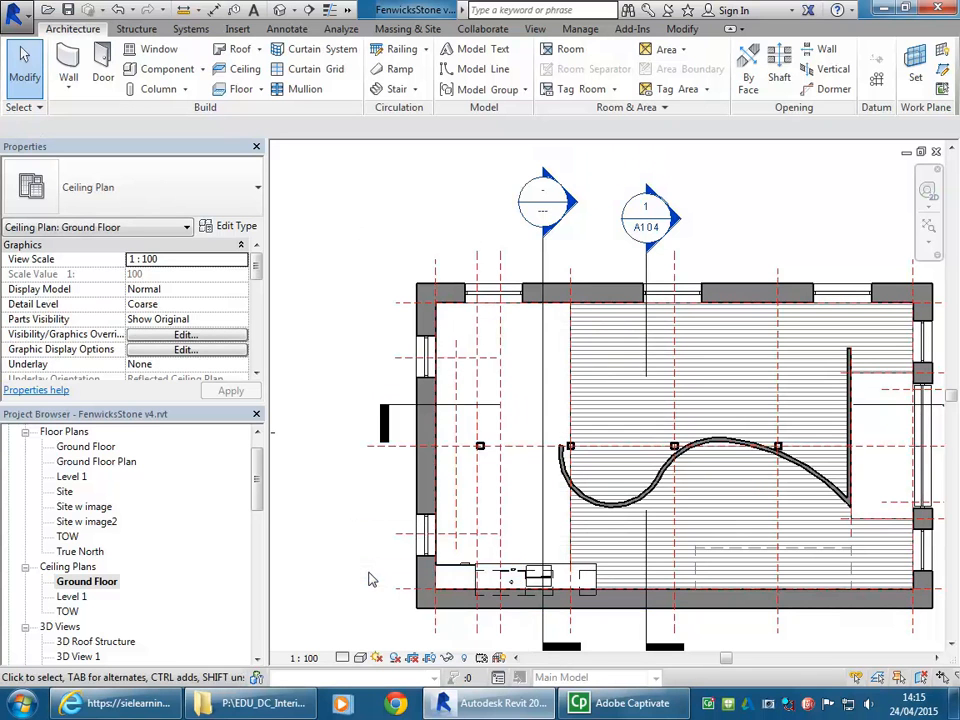
middle_drag(328, 411, 322, 391)
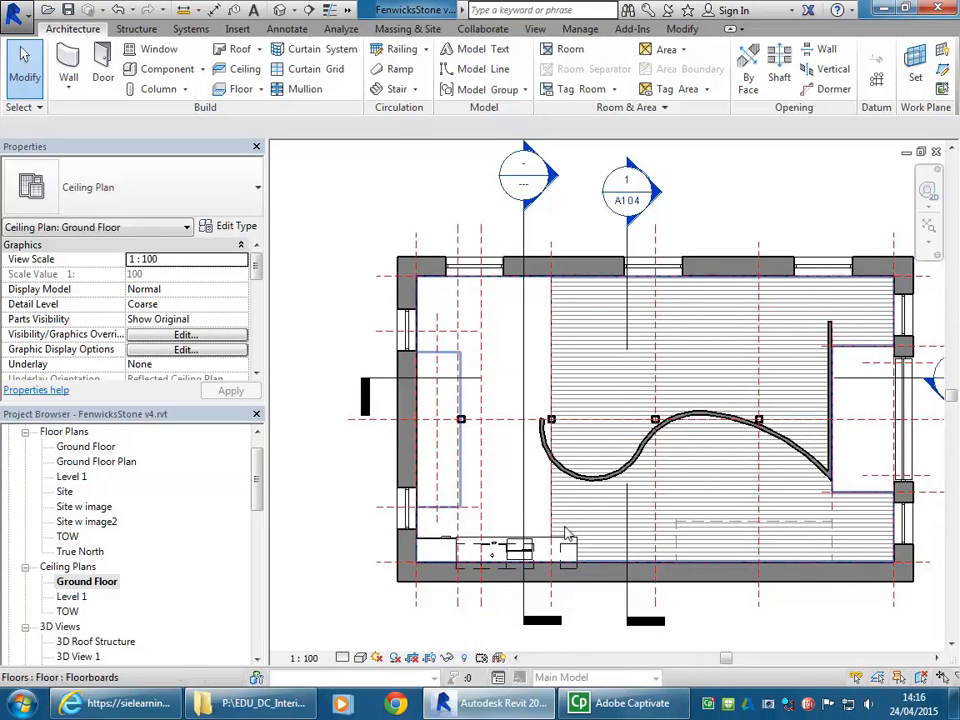
mouse_move(585, 345)
middle_down()
mouse_move(592, 353)
mouse_move(580, 356)
middle_up()
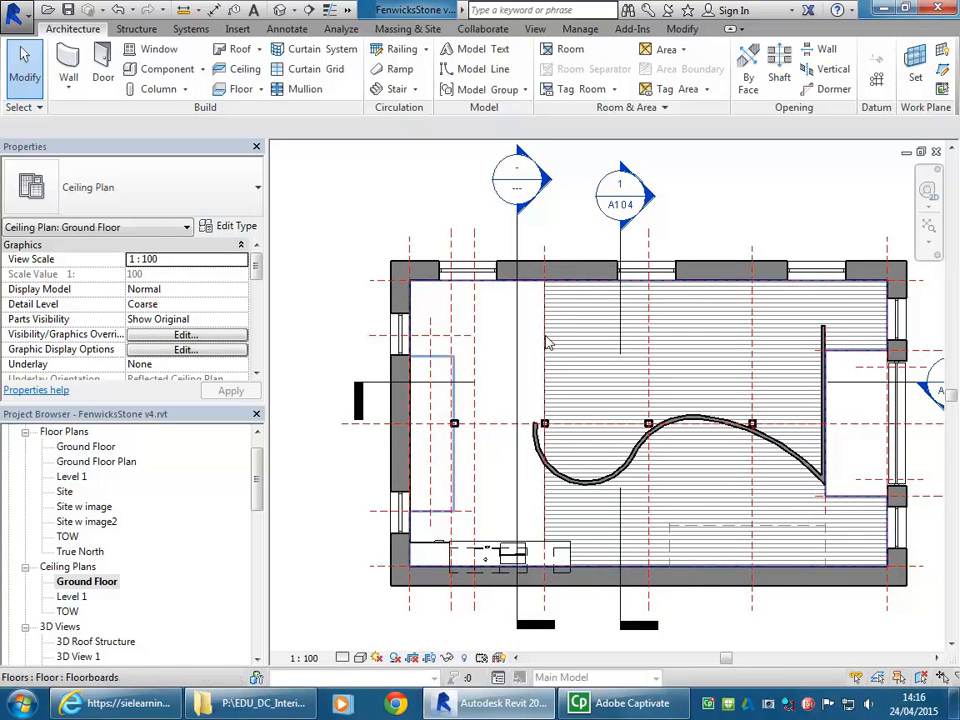
- Edit the Ground Floor ceiling plan's view range and set the cut plane offset to 1800
click(87, 581)
click(324, 268)
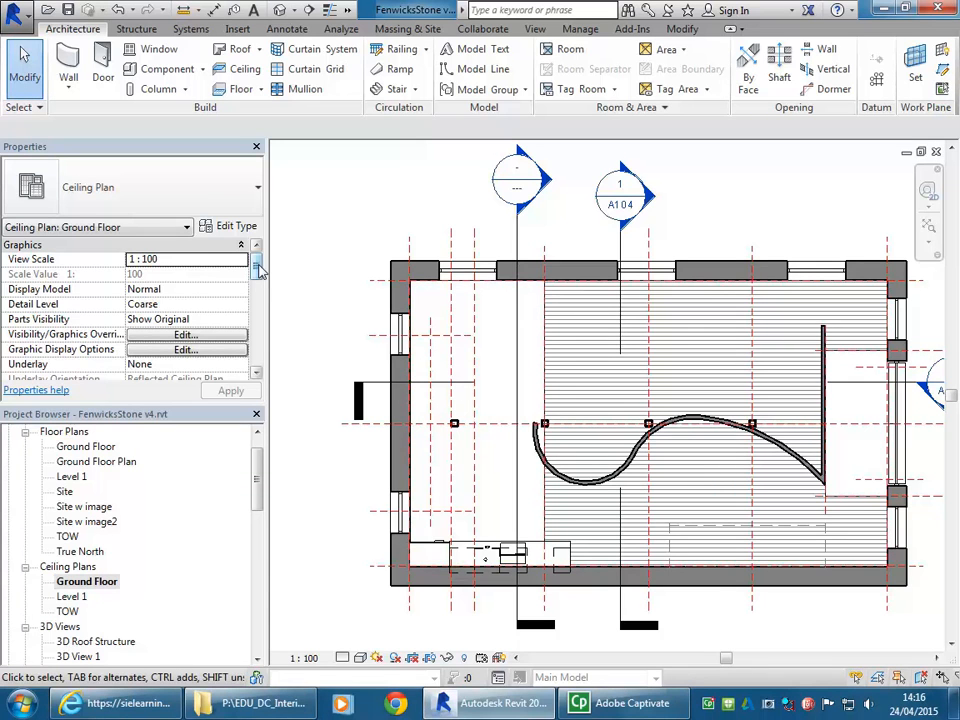
mouse_move(258, 268)
mouse_down()
mouse_move(257, 349)
mouse_move(258, 268)
mouse_up()
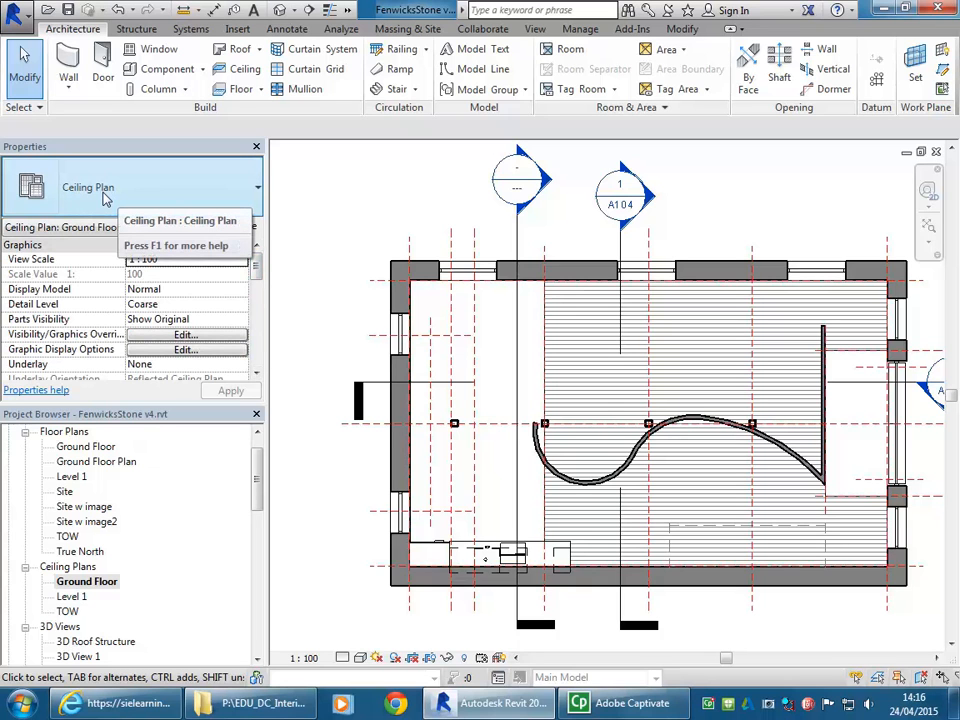
drag(257, 262, 257, 345)
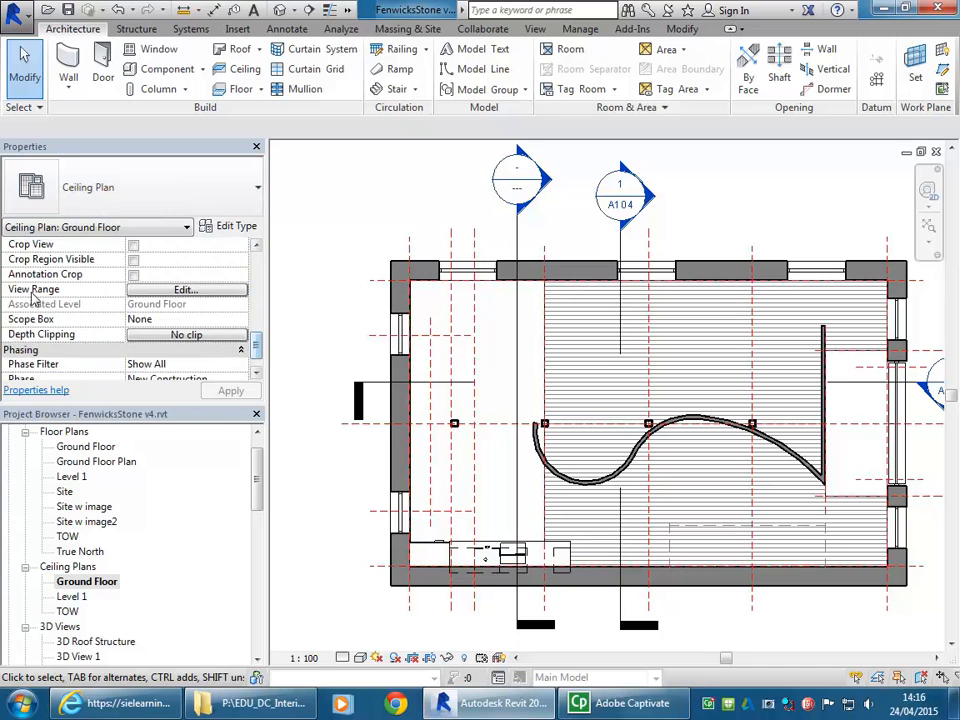
click(136, 294)
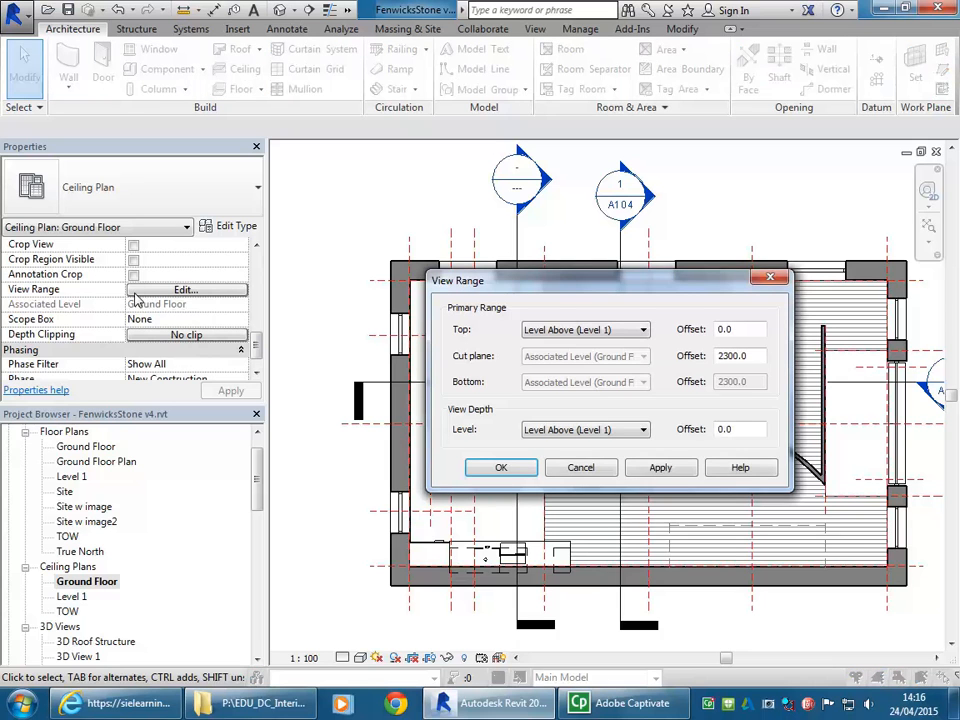
drag(565, 283, 232, 141)
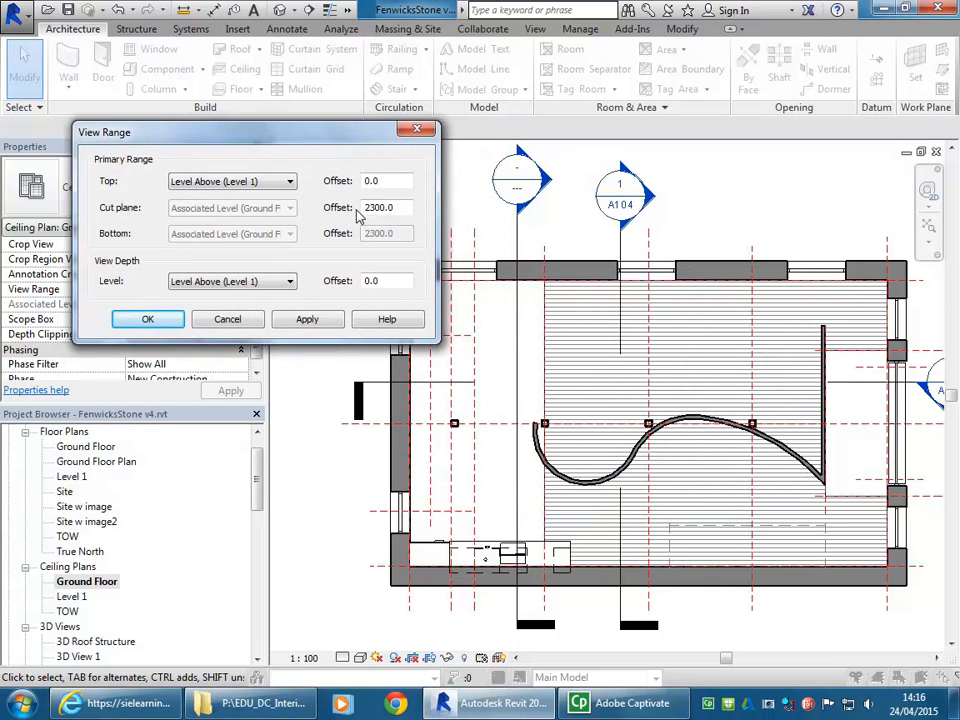
double_click(408, 208)
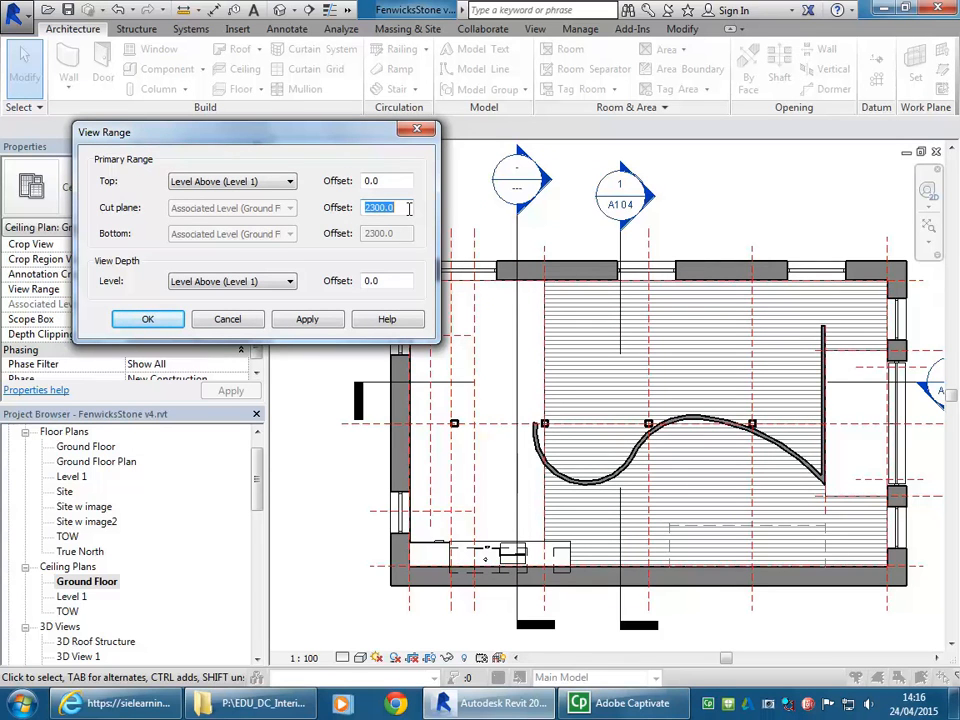
text(1800)
click(397, 181)
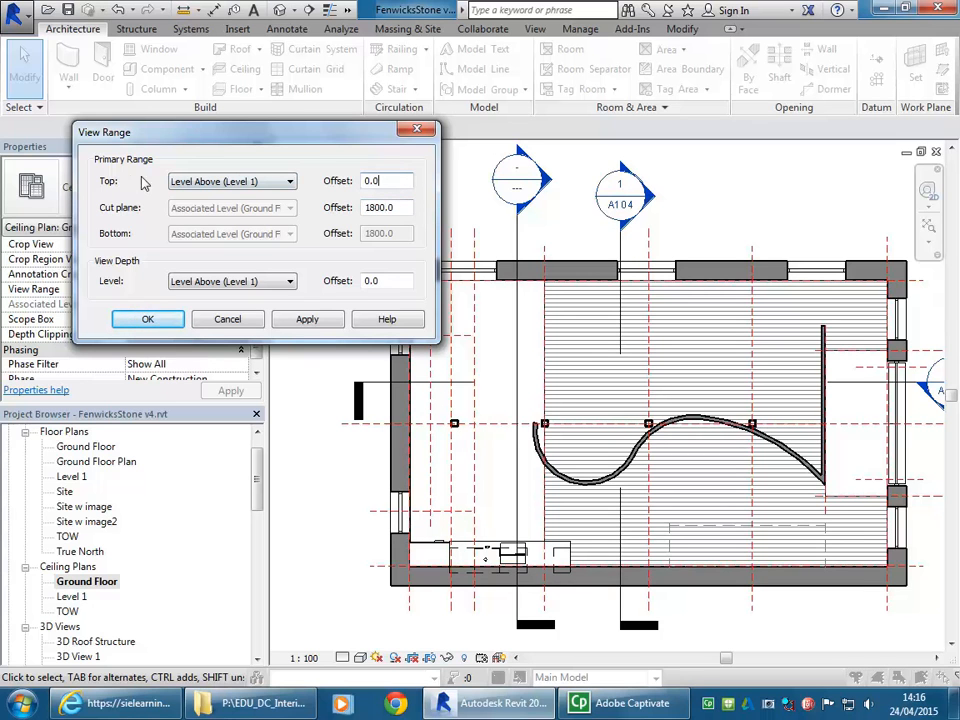
- Set the view range's top to Associated Level (Ground Floor) with an offset of 2400
click(250, 182)
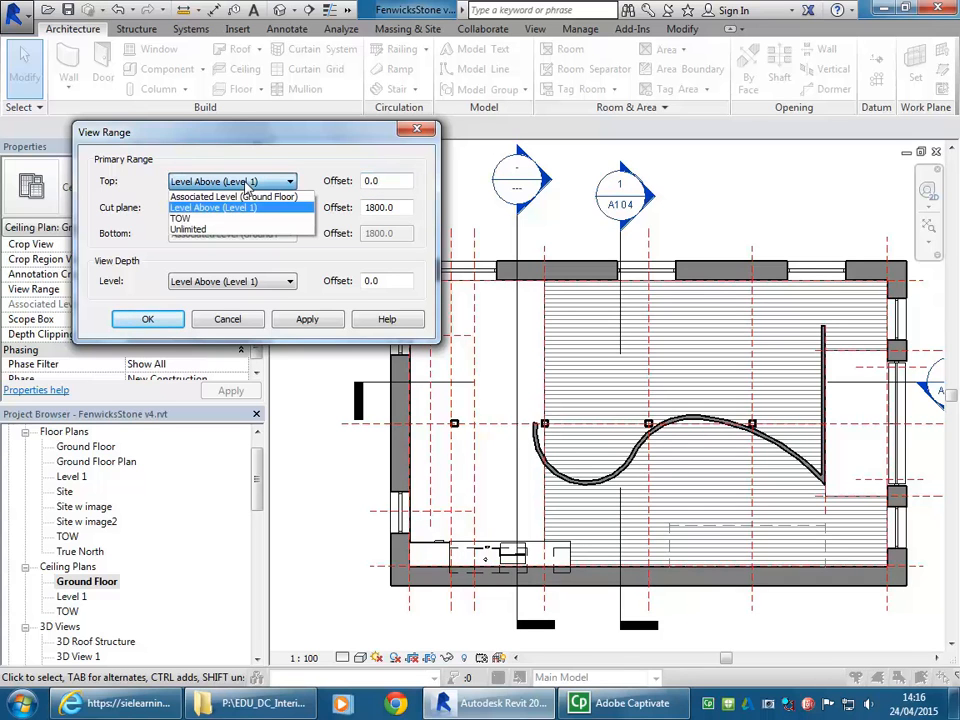
click(246, 186)
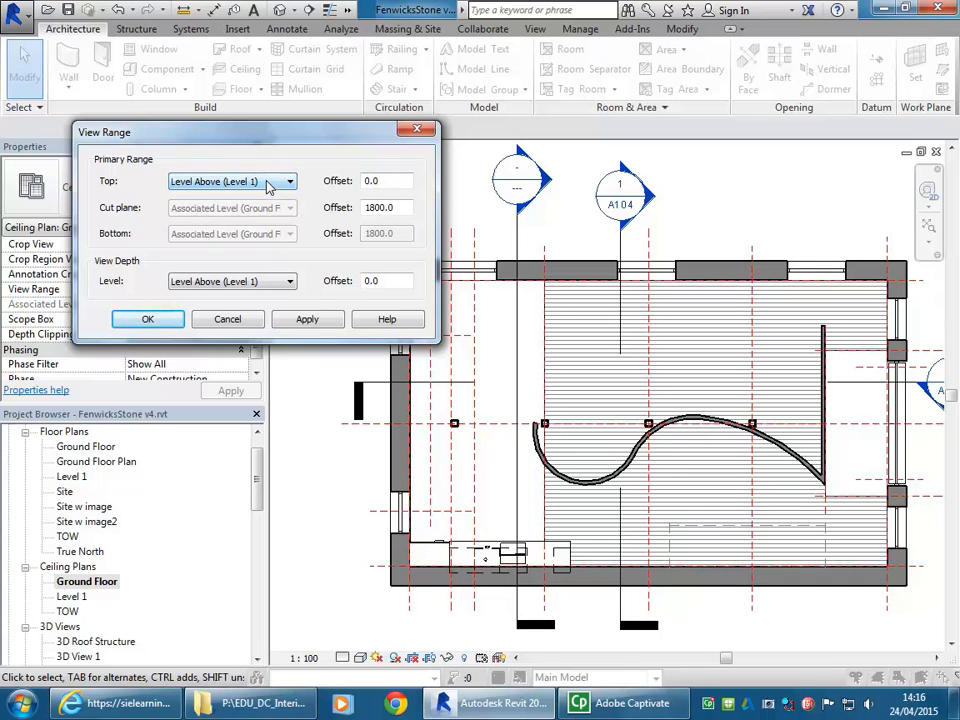
click(268, 188)
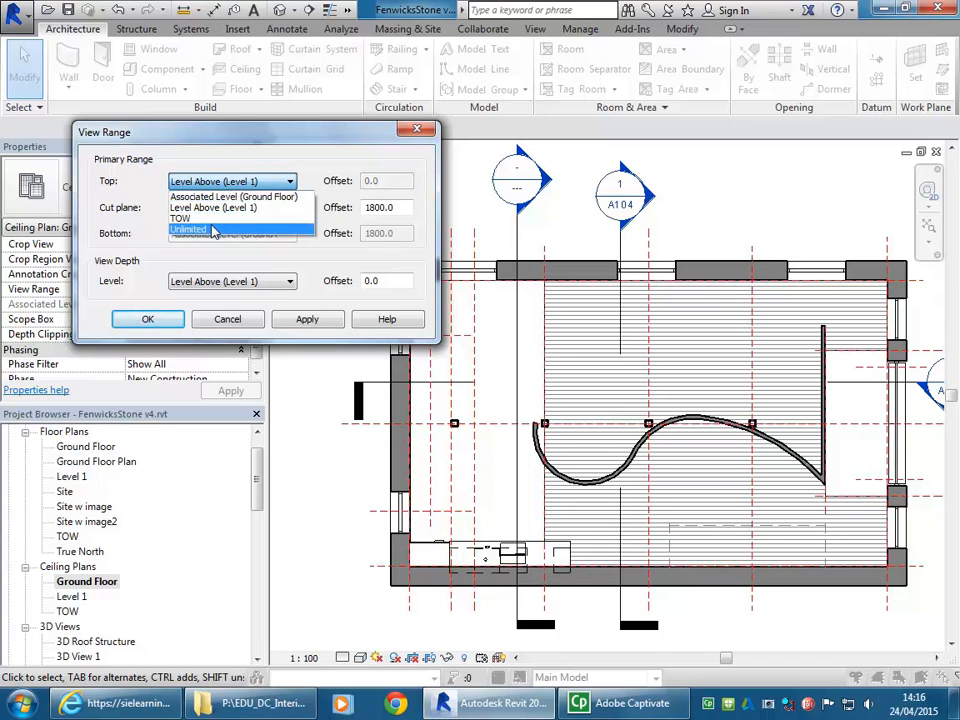
click(225, 196)
double_click(392, 181)
text(2400)
click(398, 207)
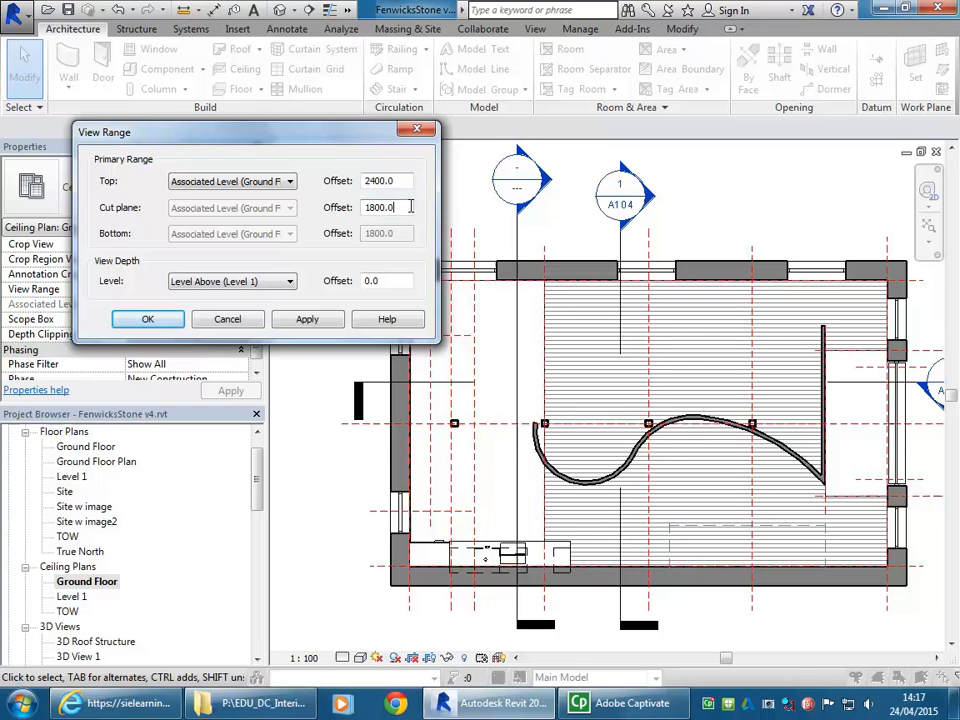
- Set the view depth to Associated Level (Ground Floor) with an offset of 2400 and accept the view range
click(251, 281)
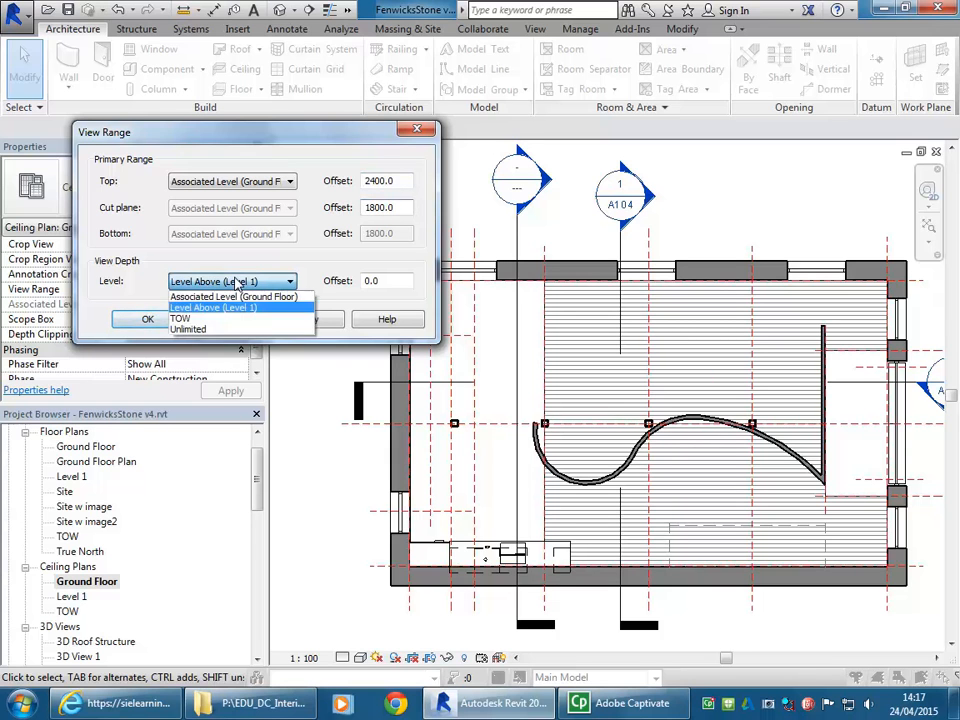
click(236, 297)
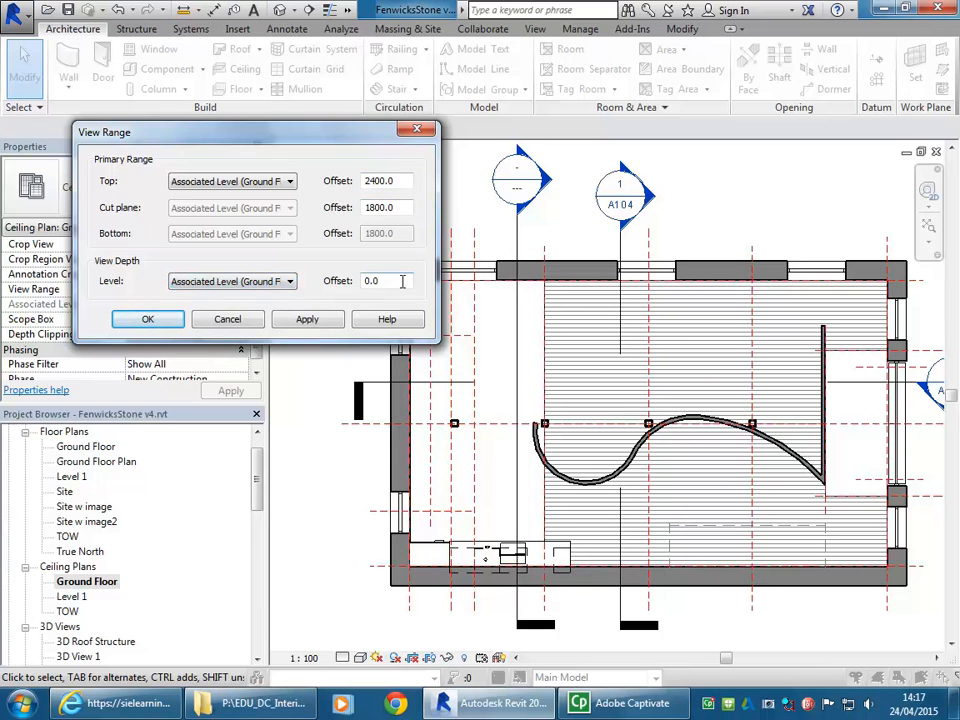
text(2400)
click(150, 317)
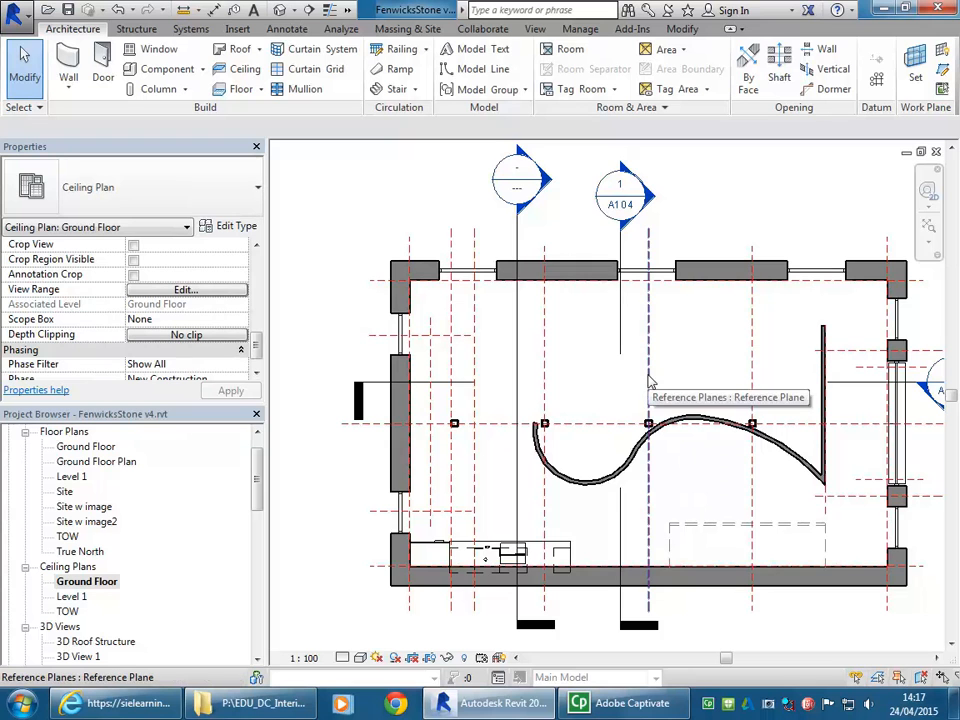
mouse_move(666, 396)
middle_down()
mouse_move(641, 390)
mouse_move(671, 396)
mouse_move(660, 392)
middle_up()
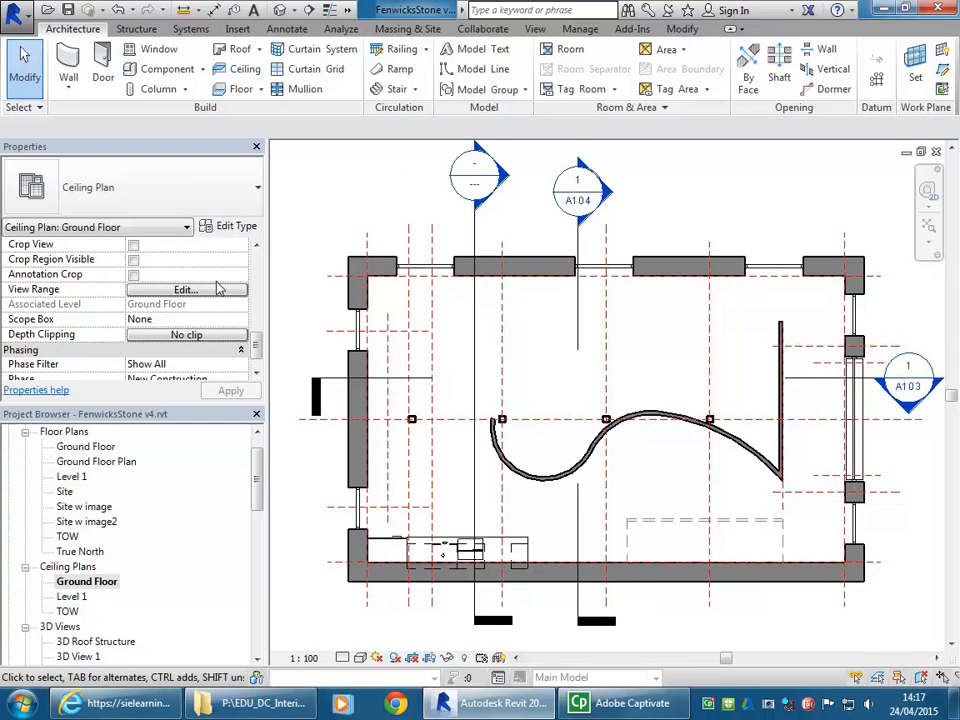
- Reopen the Ground Floor ceiling plan's view range and set its top to Level Above (Level 1) with offset 0
click(185, 290)
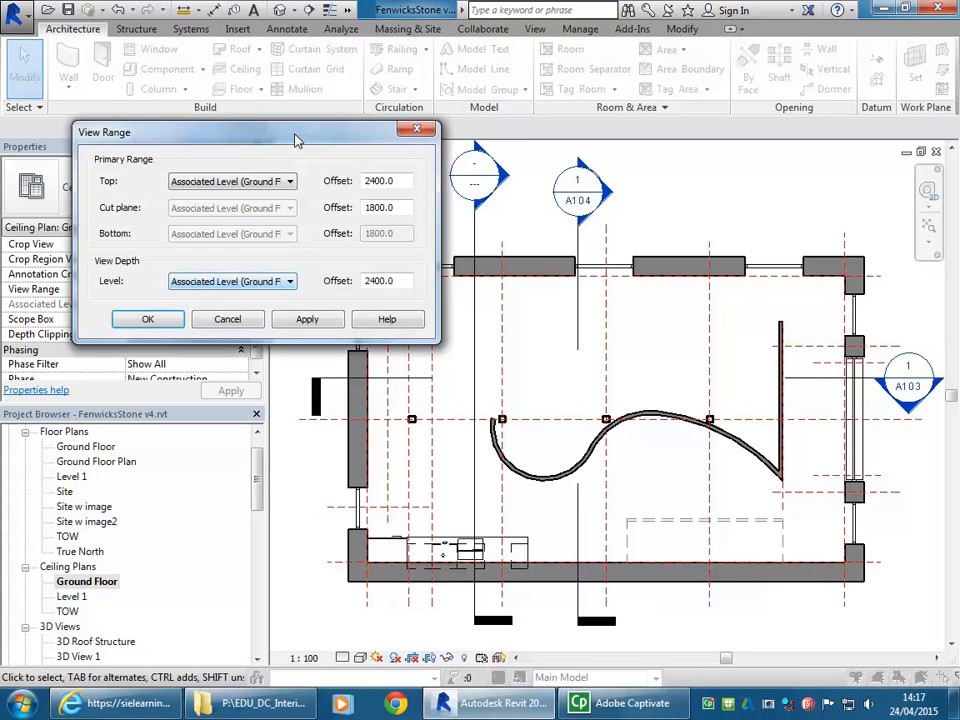
drag(316, 145, 240, 70)
drag(166, 50, 214, 41)
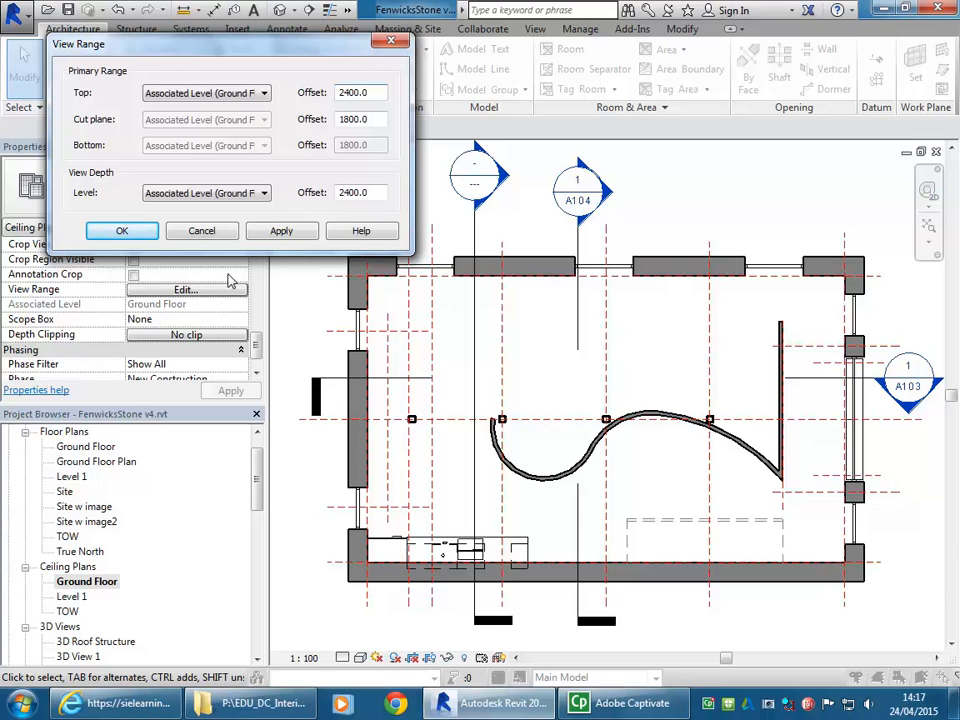
double_click(372, 92)
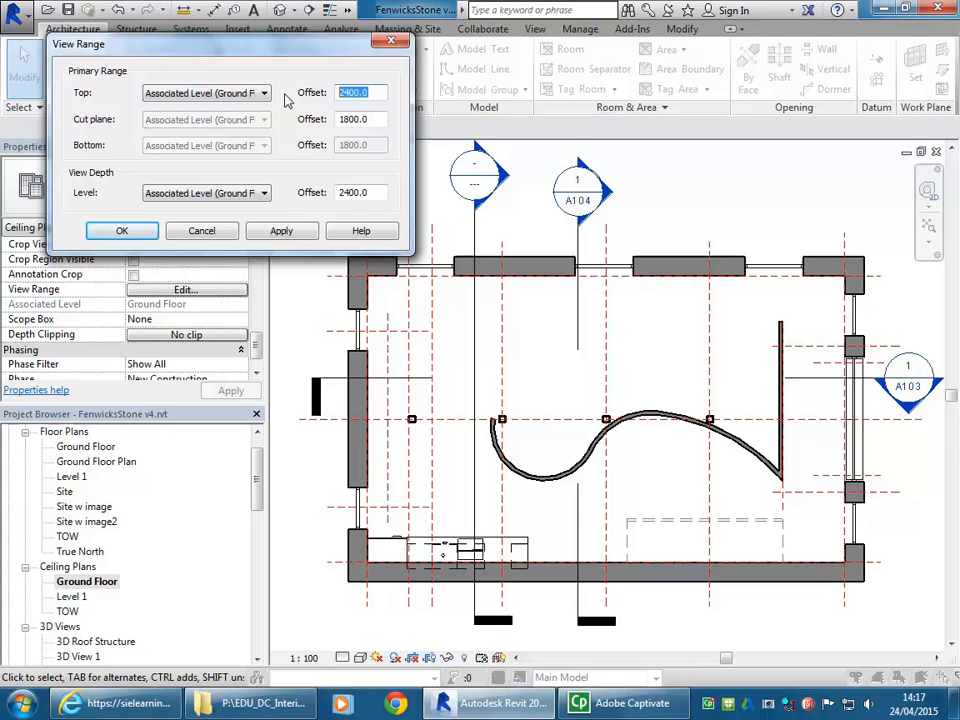
click(373, 92)
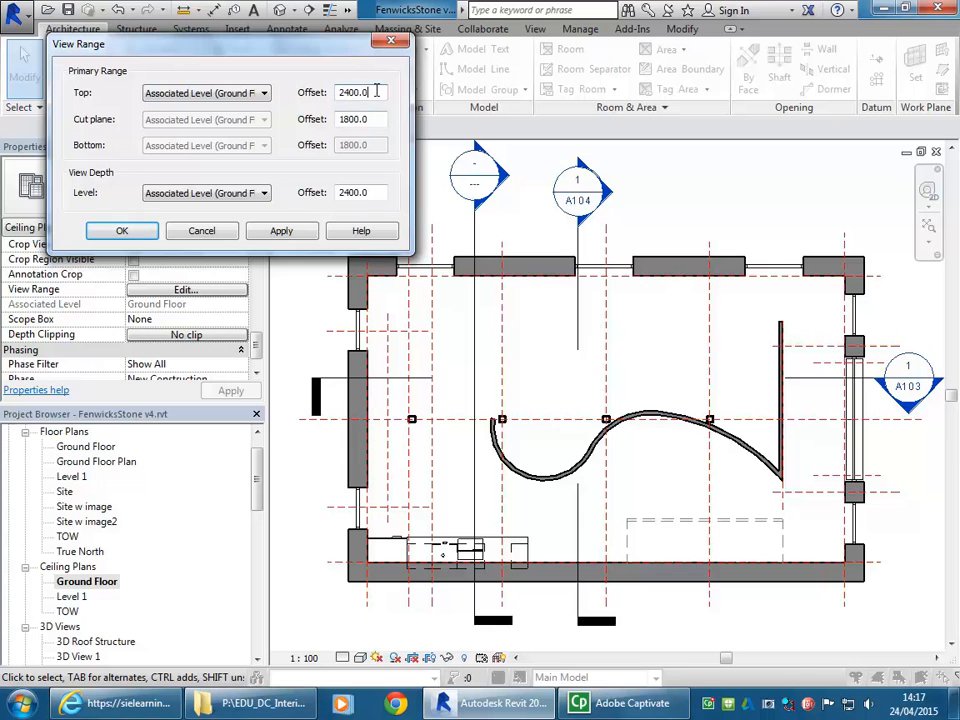
click(238, 93)
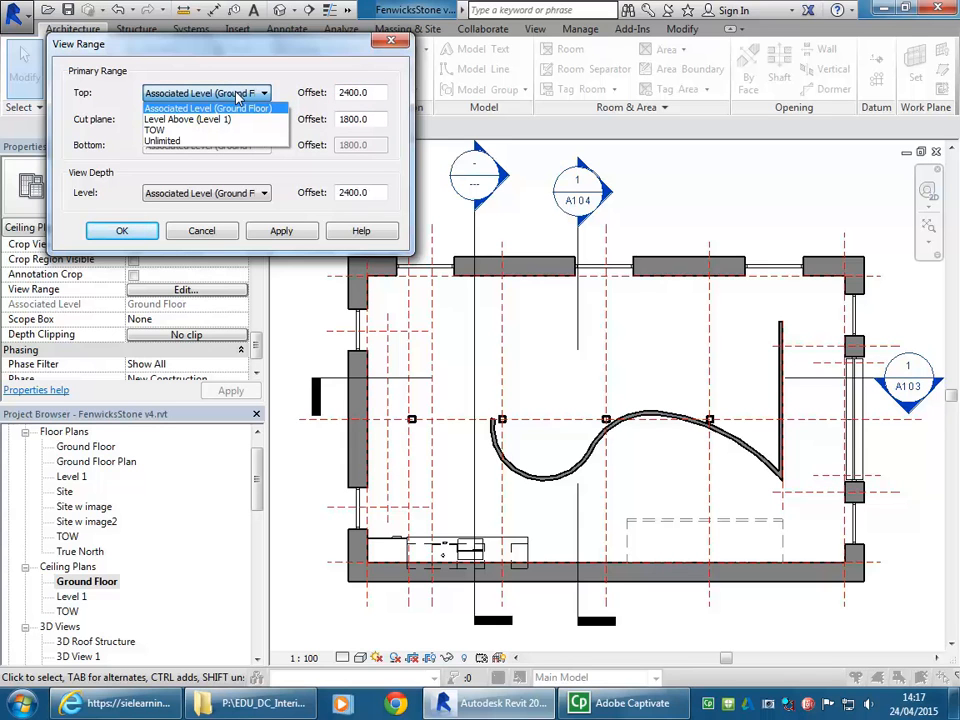
click(202, 119)
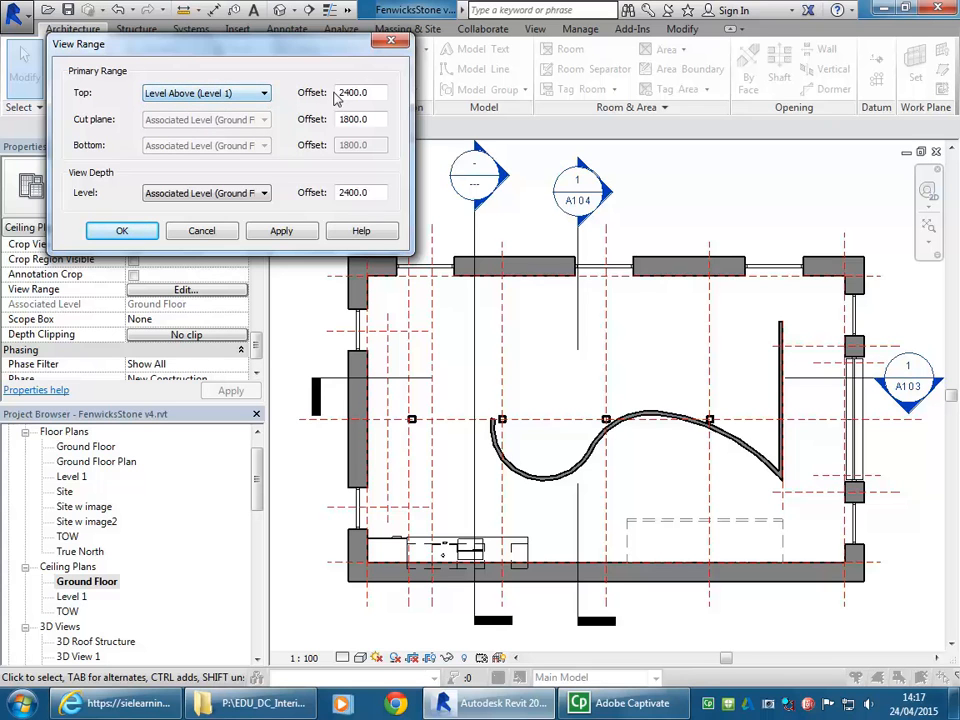
double_click(381, 91)
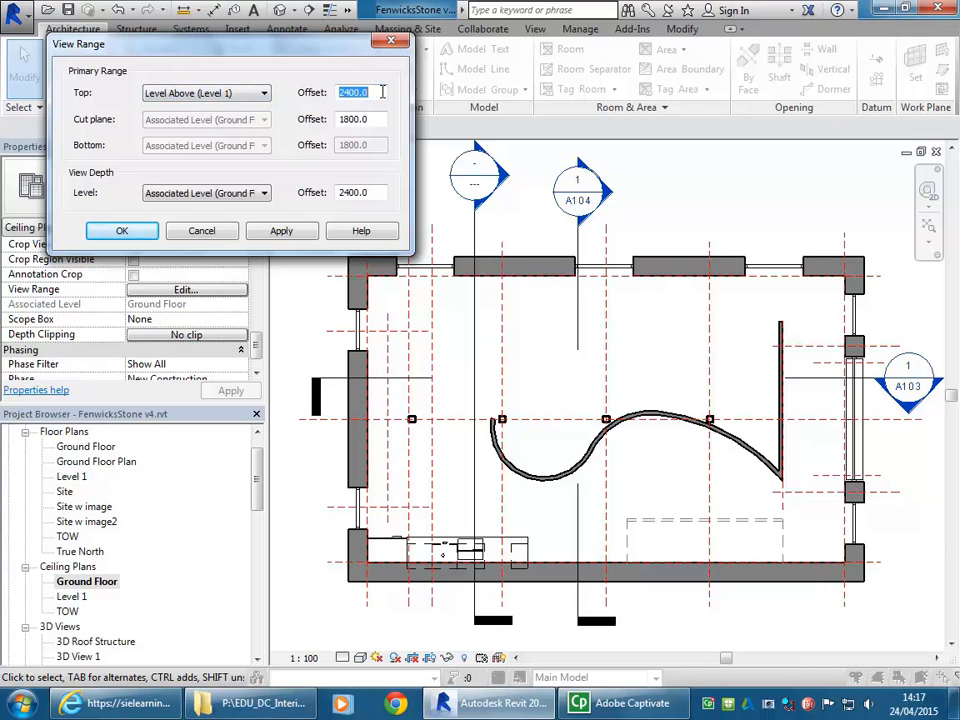
text(0)
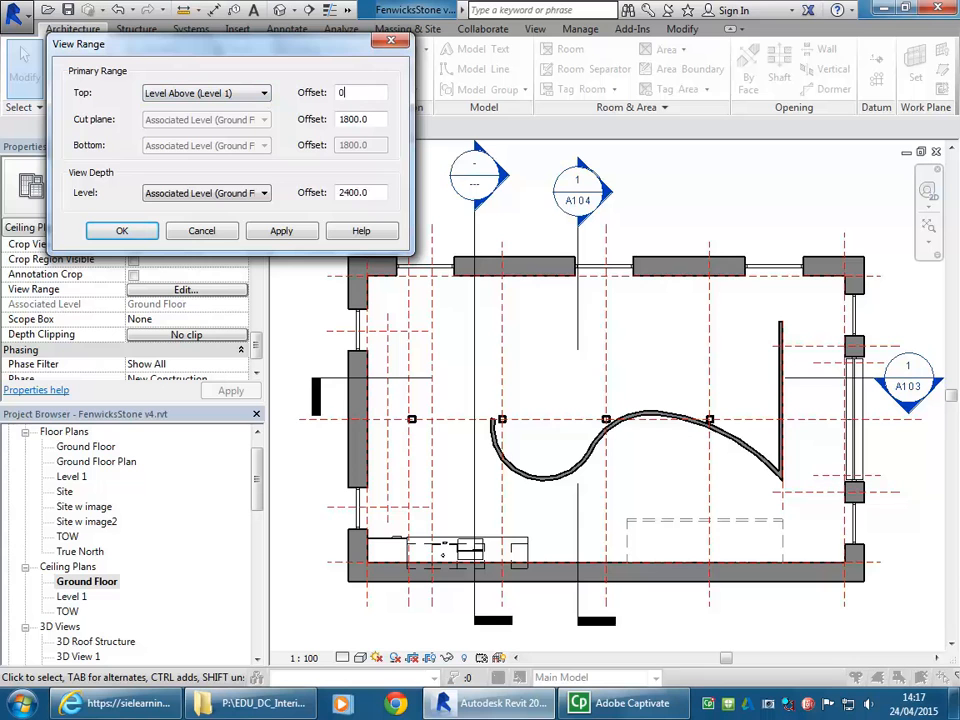
- Set the view depth to Level Above (Level 1) with offset 0 and apply the view range
click(228, 200)
click(230, 219)
double_click(376, 193)
text(0)
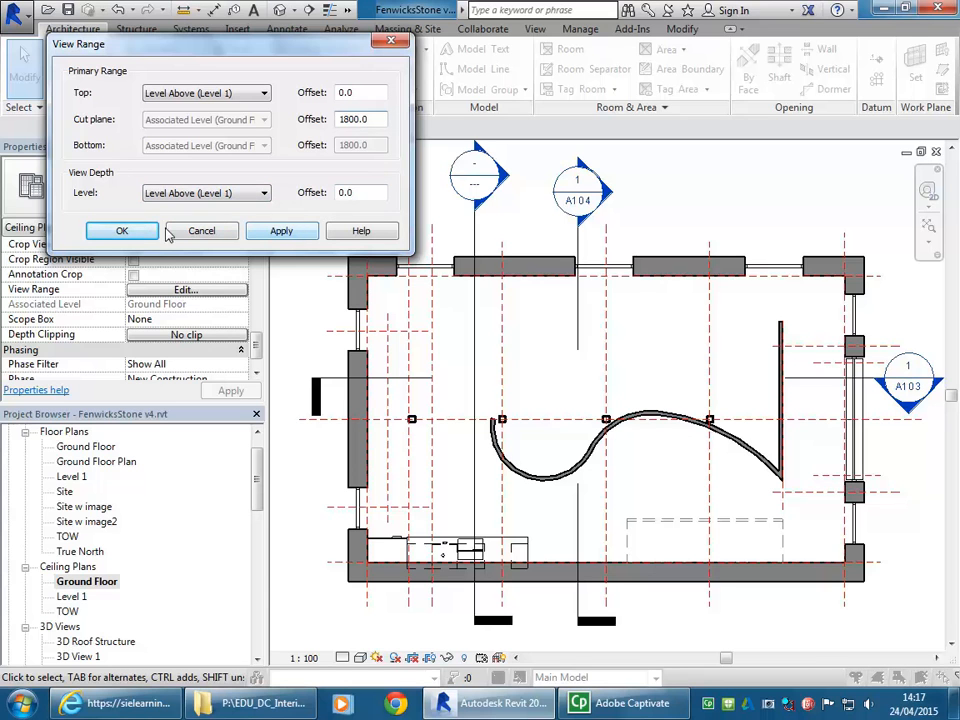
click(272, 233)
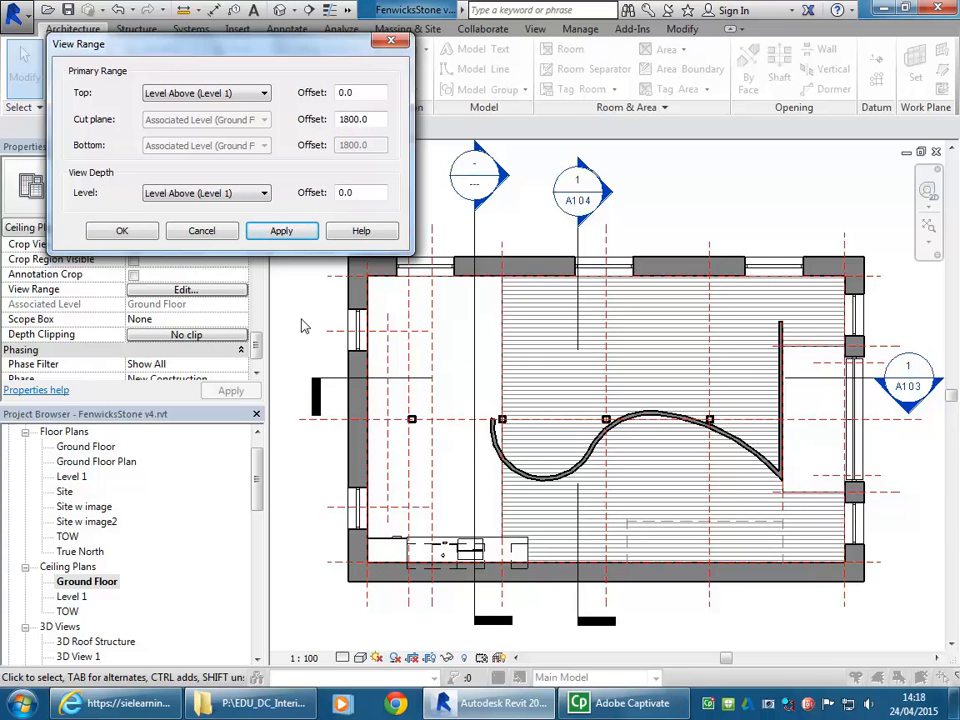
click(124, 232)
mouse_move(567, 466)
middle_down()
mouse_move(605, 464)
mouse_move(570, 461)
middle_up()
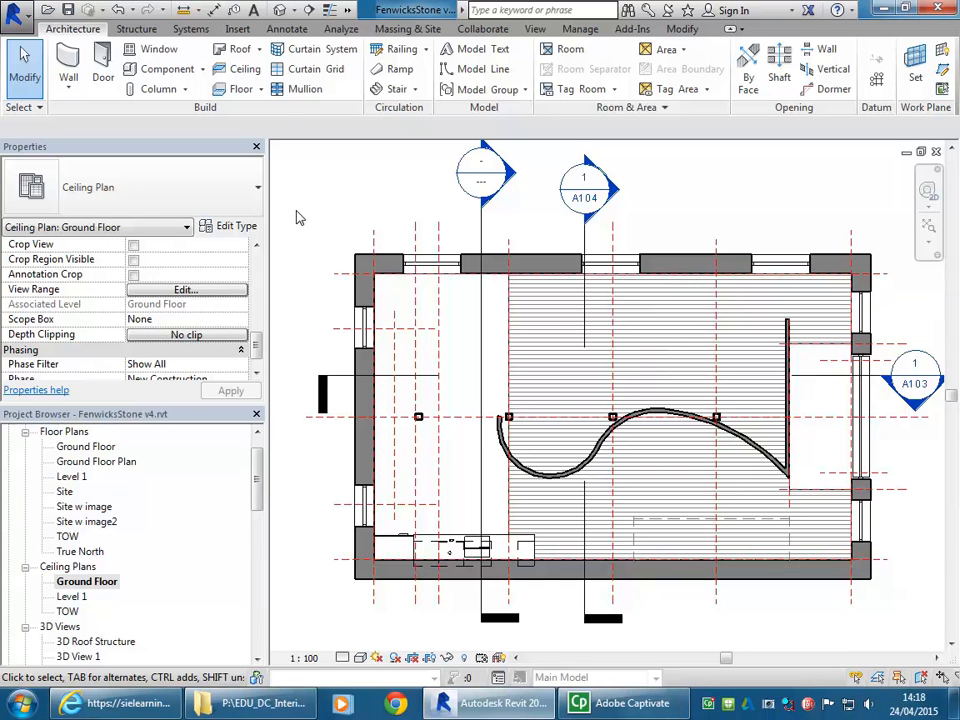
- Open the Level 1 ceiling plan
middle_drag(296, 218, 362, 214)
scroll(298, 219, down, 1)
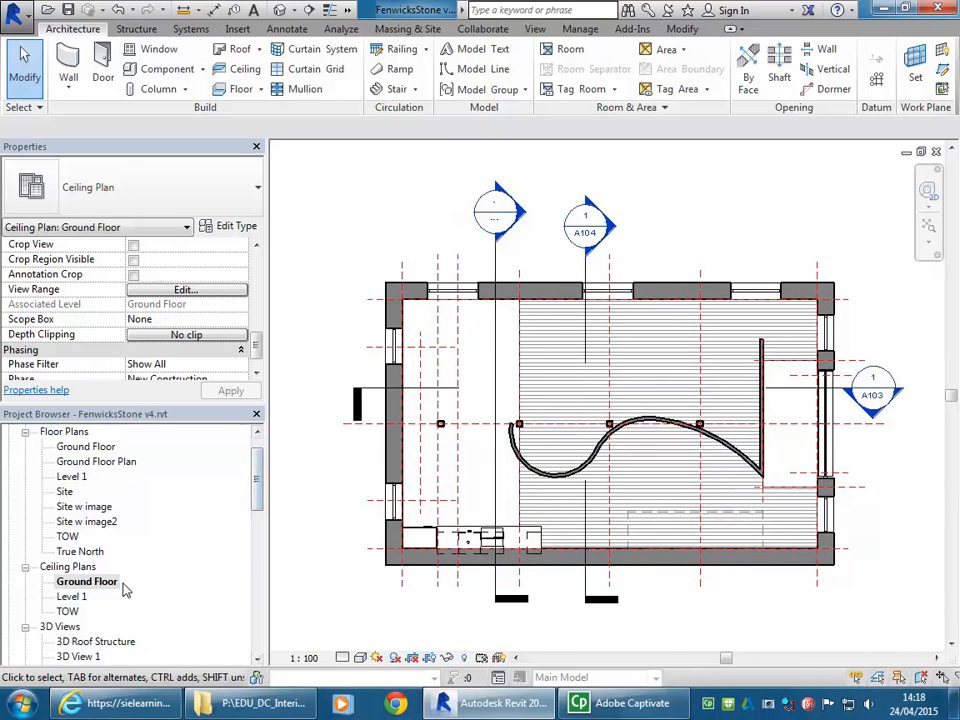
click(78, 597)
double_click(78, 597)
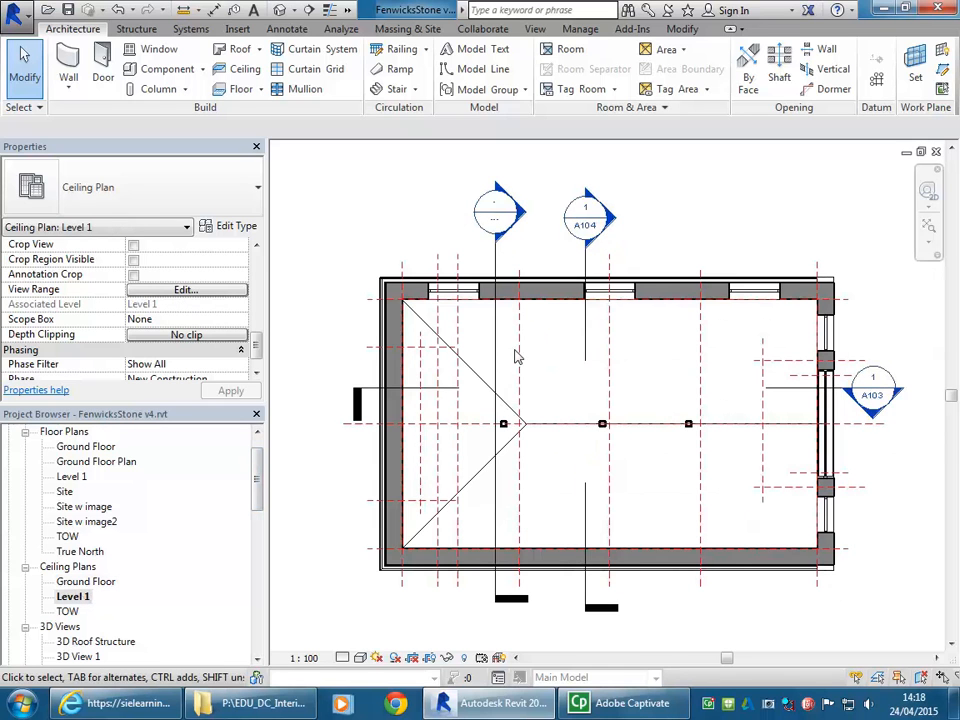
middle_drag(484, 275, 460, 270)
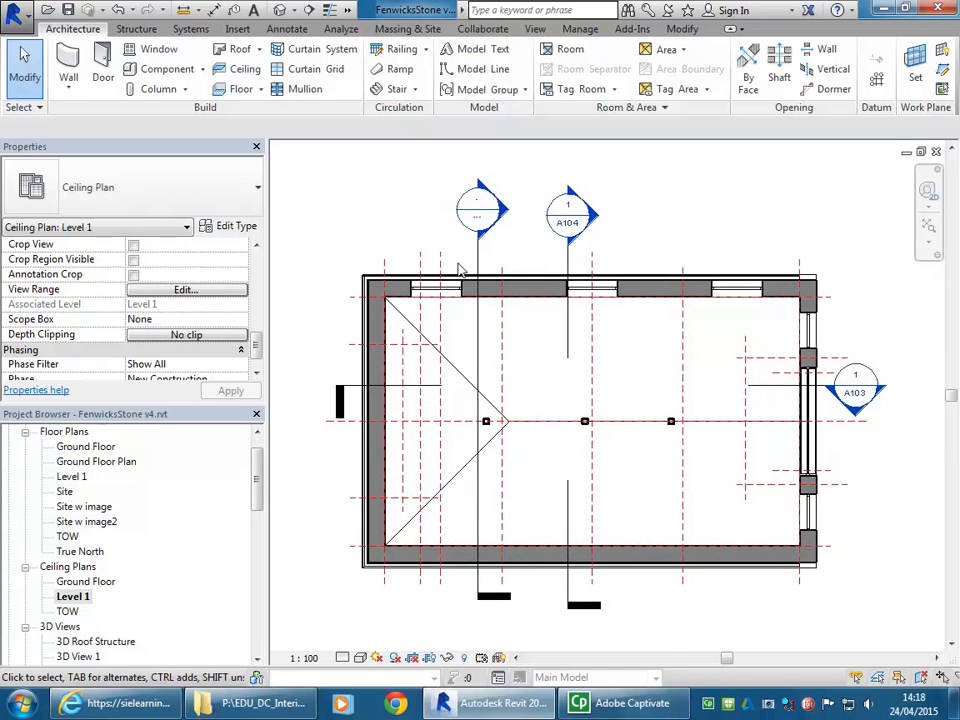
- Set both the top and the view depth of the Level 1 ceiling plan's view range to Level Above
click(220, 291)
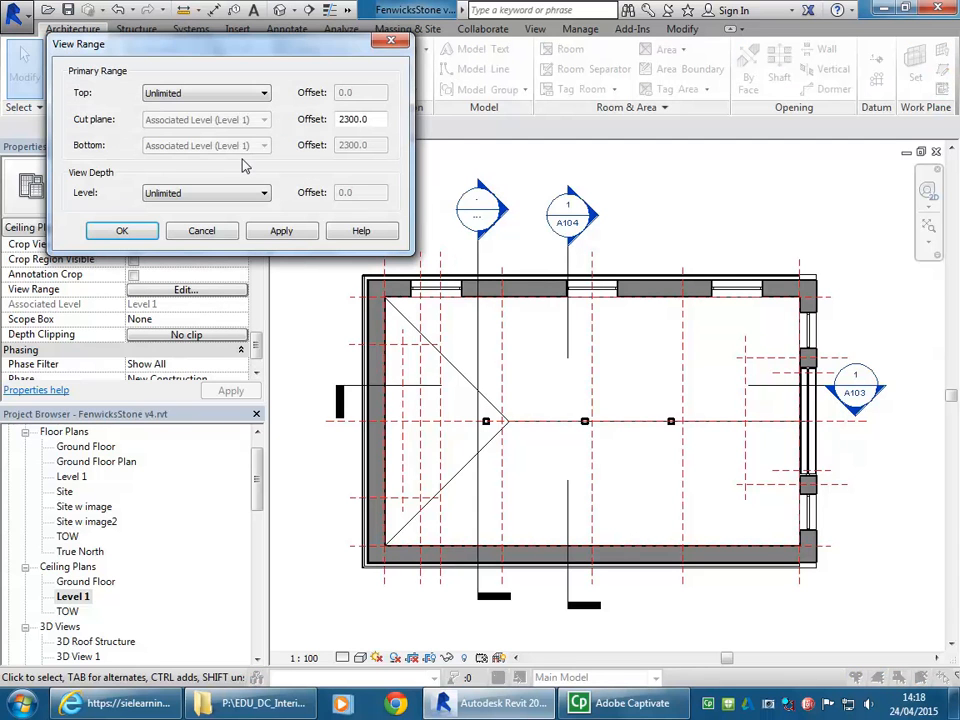
click(246, 95)
click(236, 108)
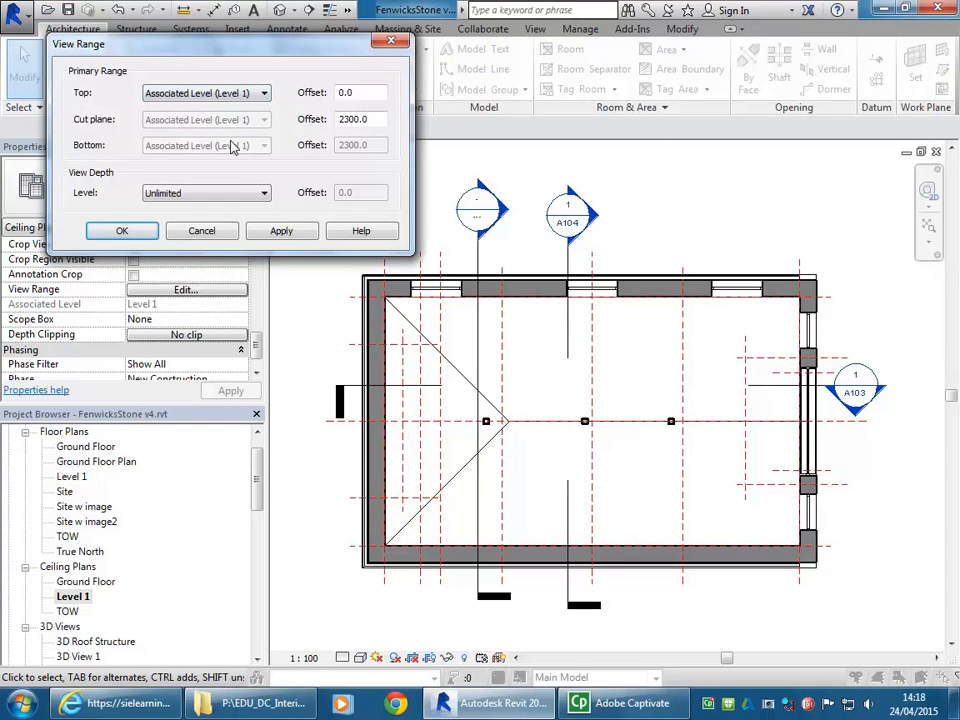
click(238, 95)
click(205, 119)
click(223, 192)
click(215, 216)
click(122, 230)
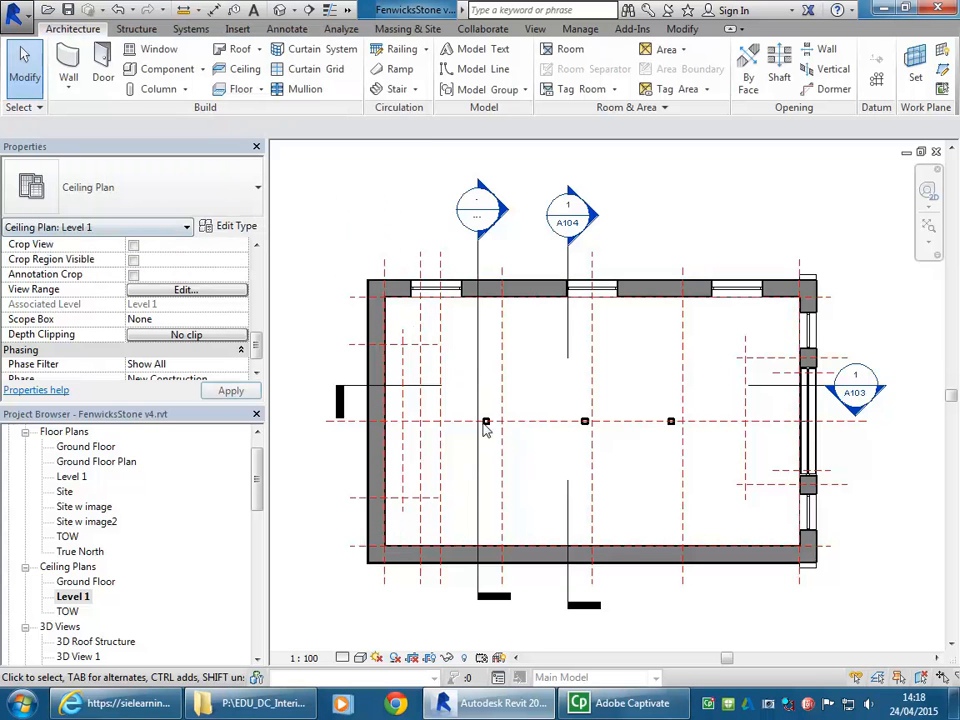
scroll(376, 243, up, 1)
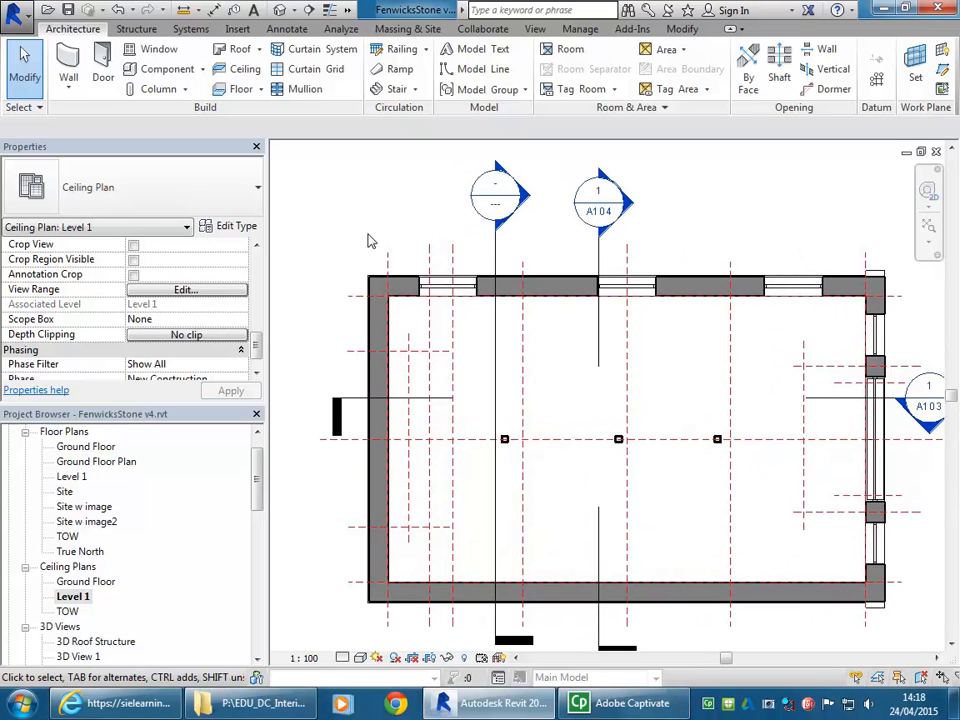
- Open Section 3 from the Level 1 ceiling plan and examine the roof structure against the TOW and Ceiling levels
click(73, 596)
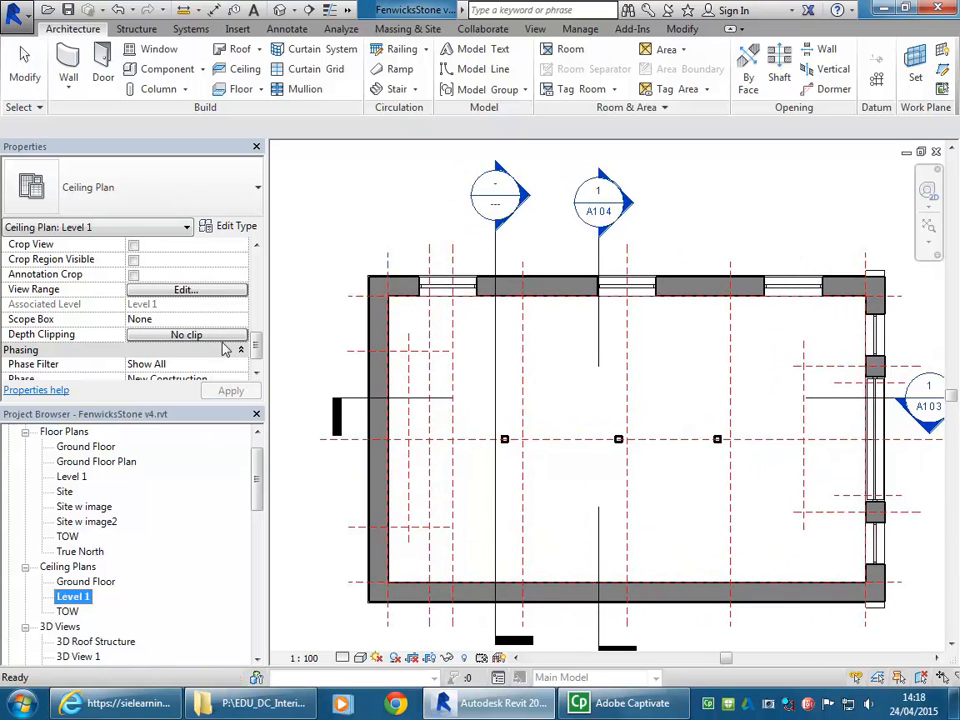
click(323, 265)
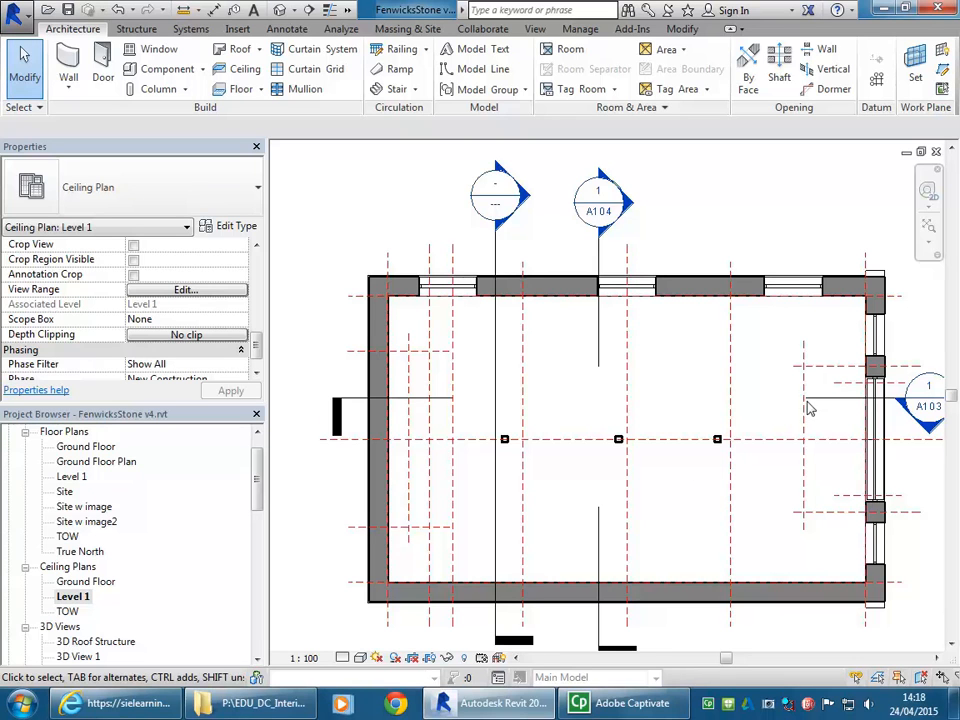
double_click(528, 195)
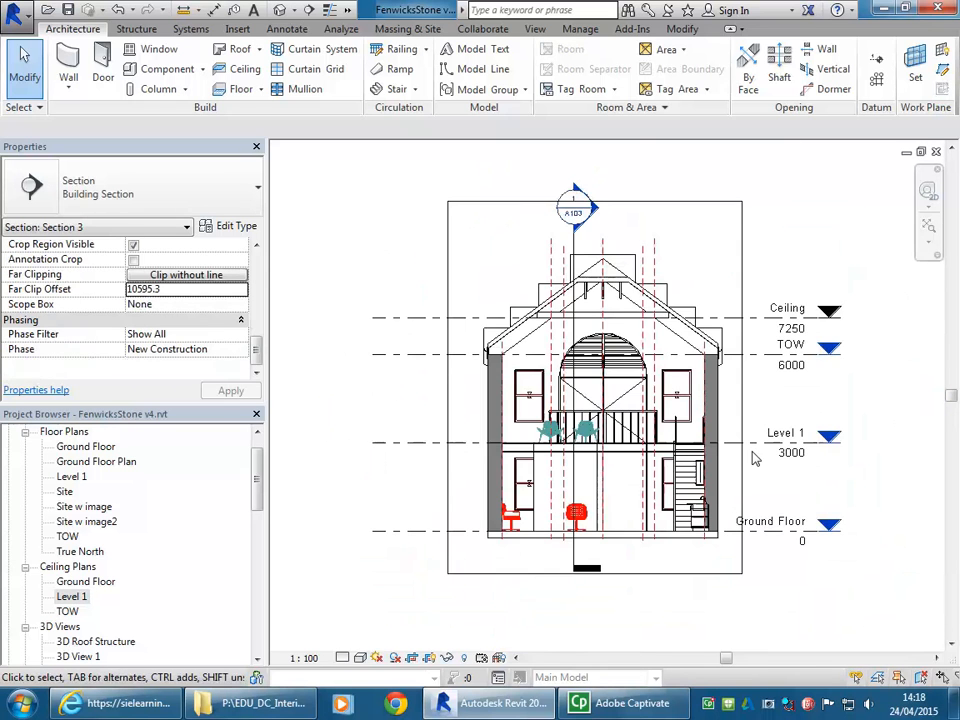
scroll(533, 317, up, 5)
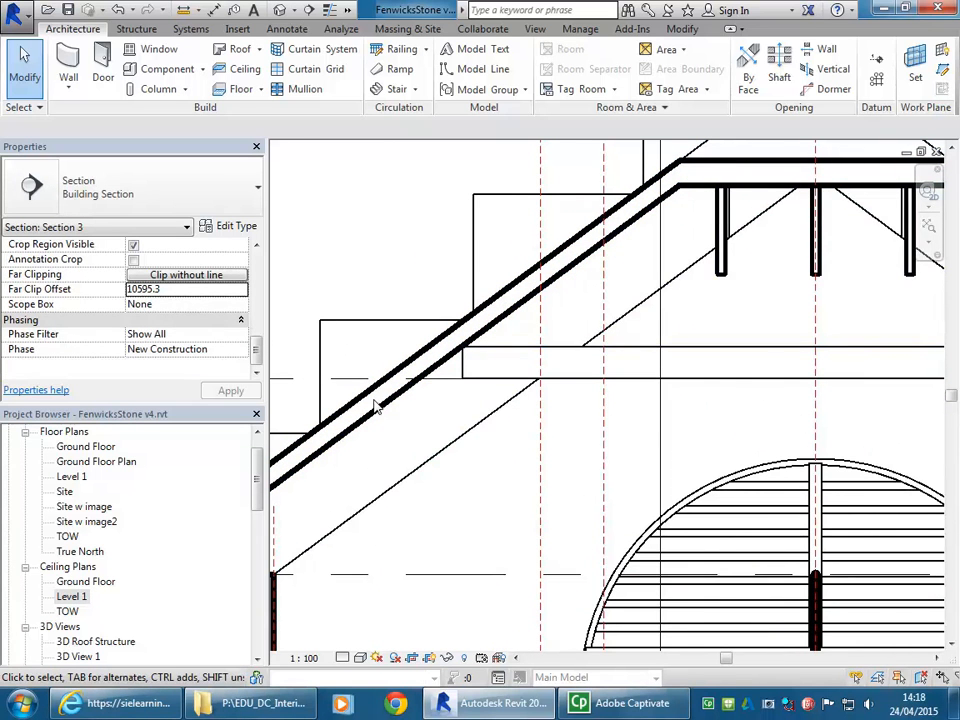
scroll(381, 413, down, 5)
middle_drag(418, 382, 461, 315)
scroll(461, 315, down, 1)
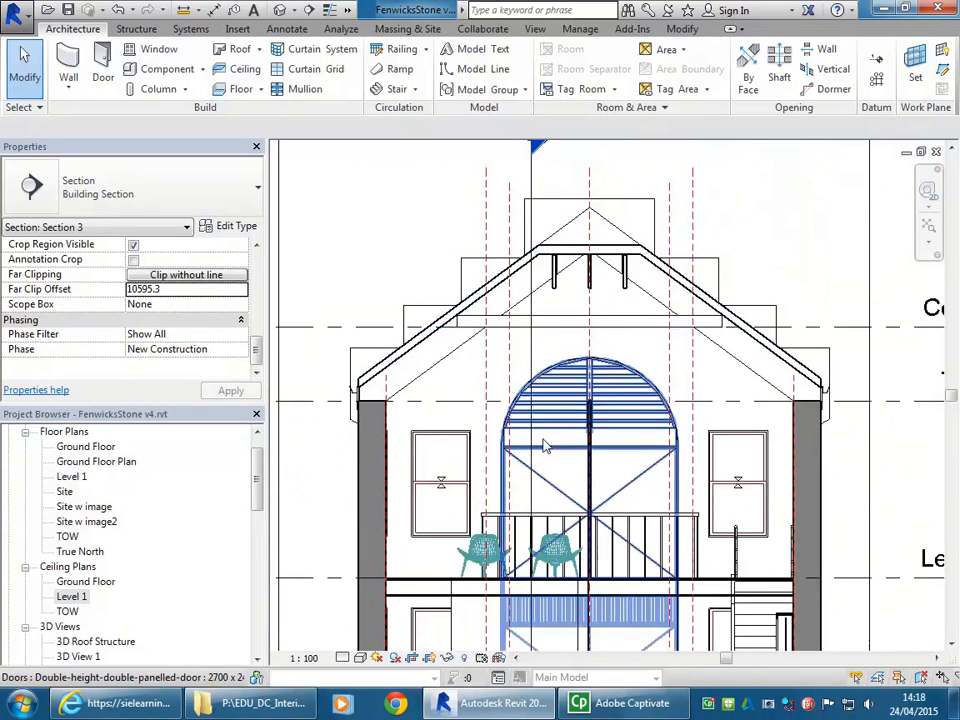
scroll(660, 475, down, 1)
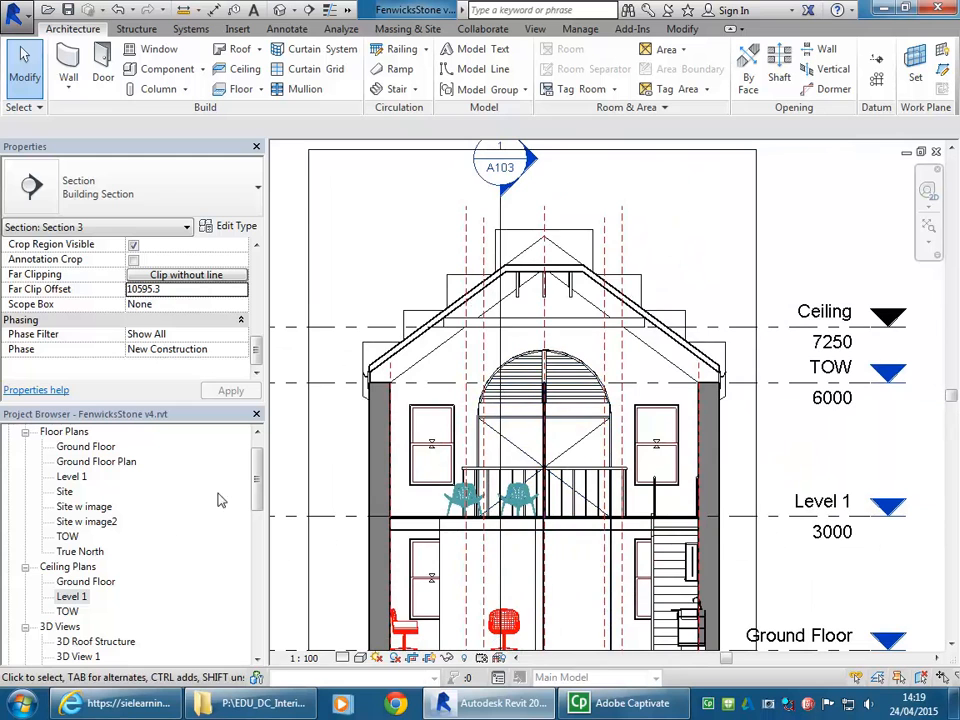
- Reopen the Level 1 ceiling plan and set both the top and the view depth of its view range to Unlimited
double_click(70, 597)
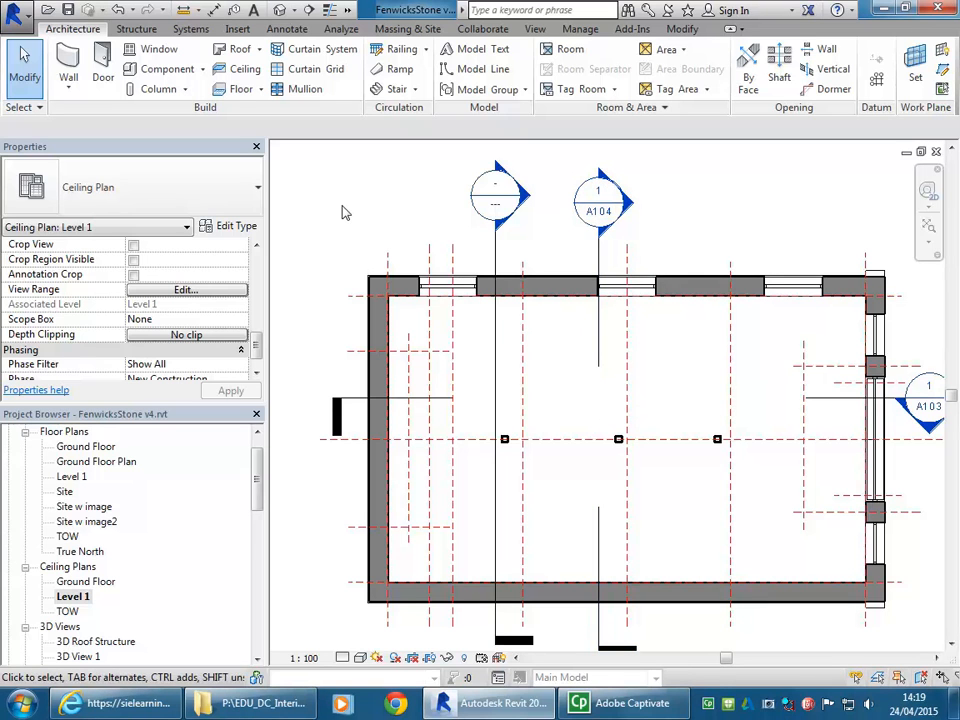
middle_drag(346, 222, 341, 223)
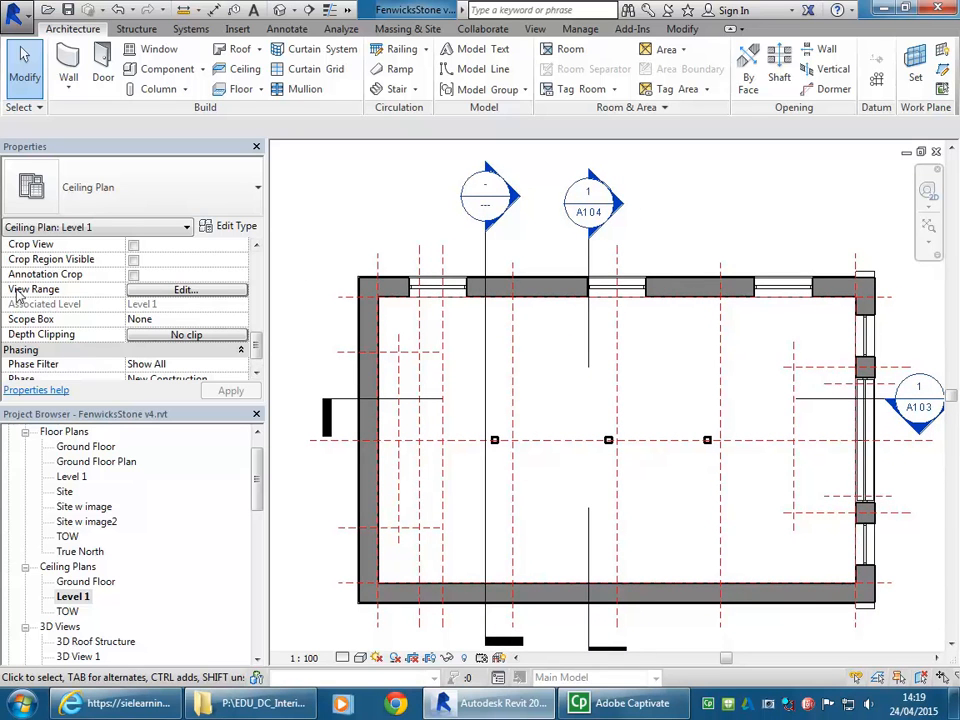
click(155, 292)
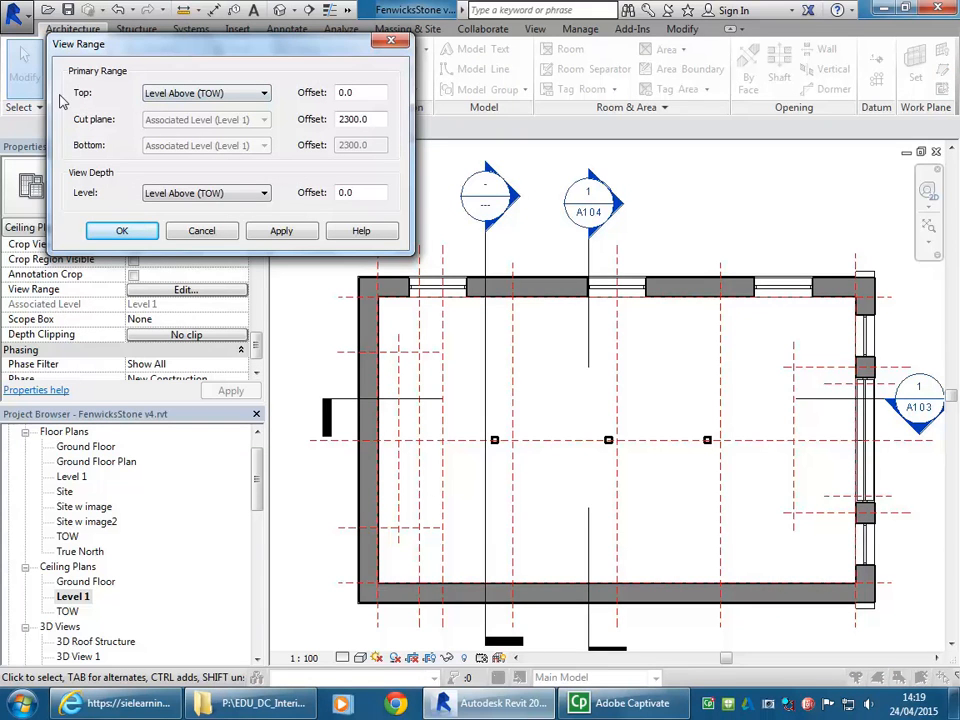
click(208, 94)
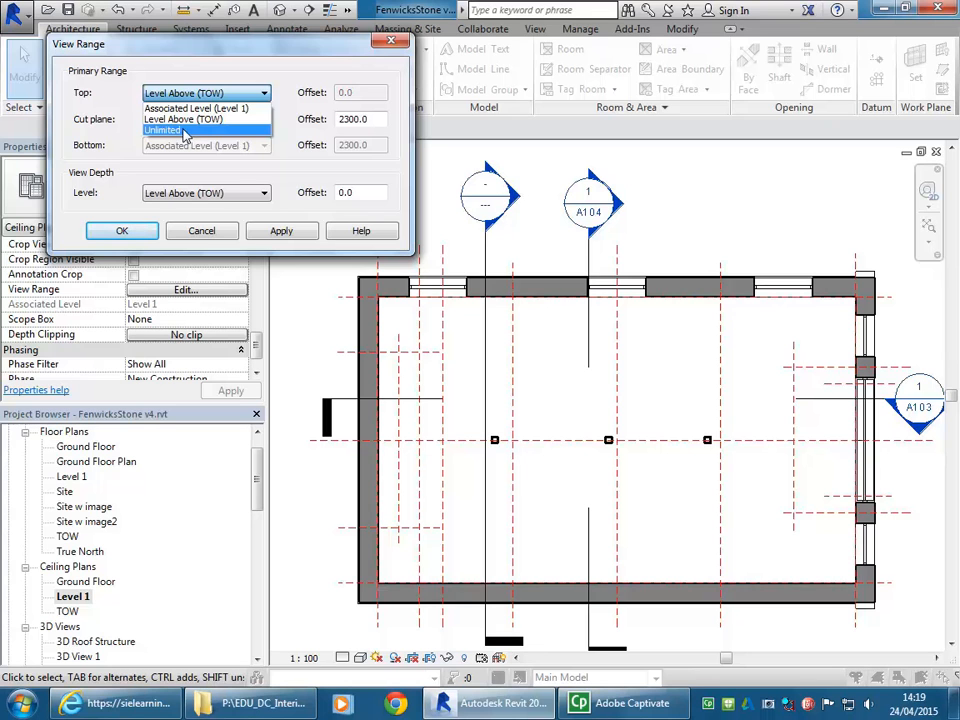
click(183, 131)
click(200, 193)
click(177, 231)
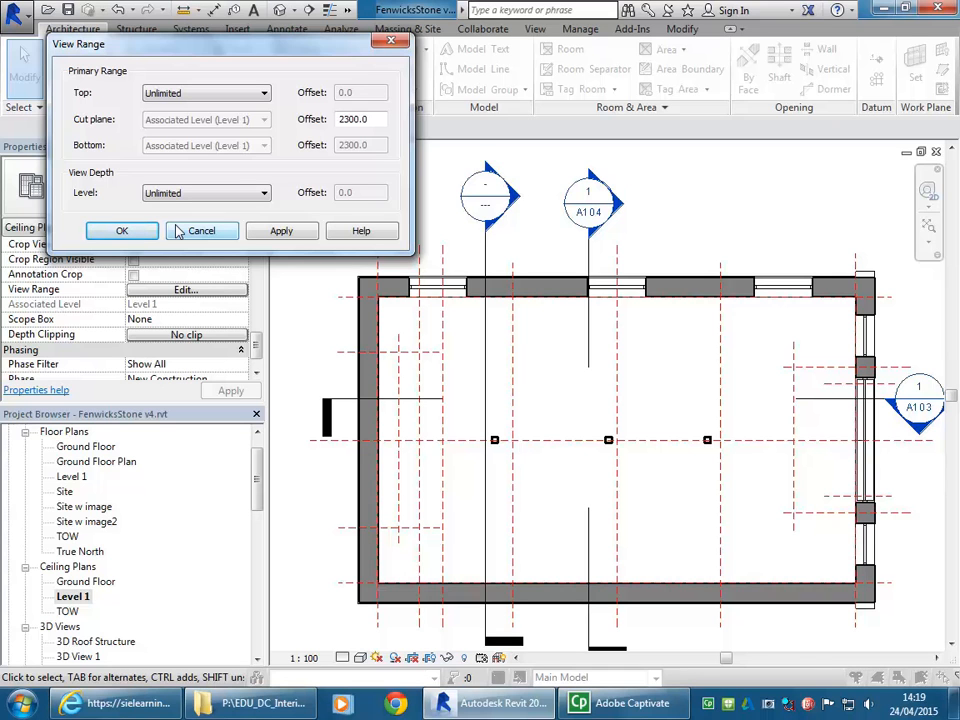
click(120, 232)
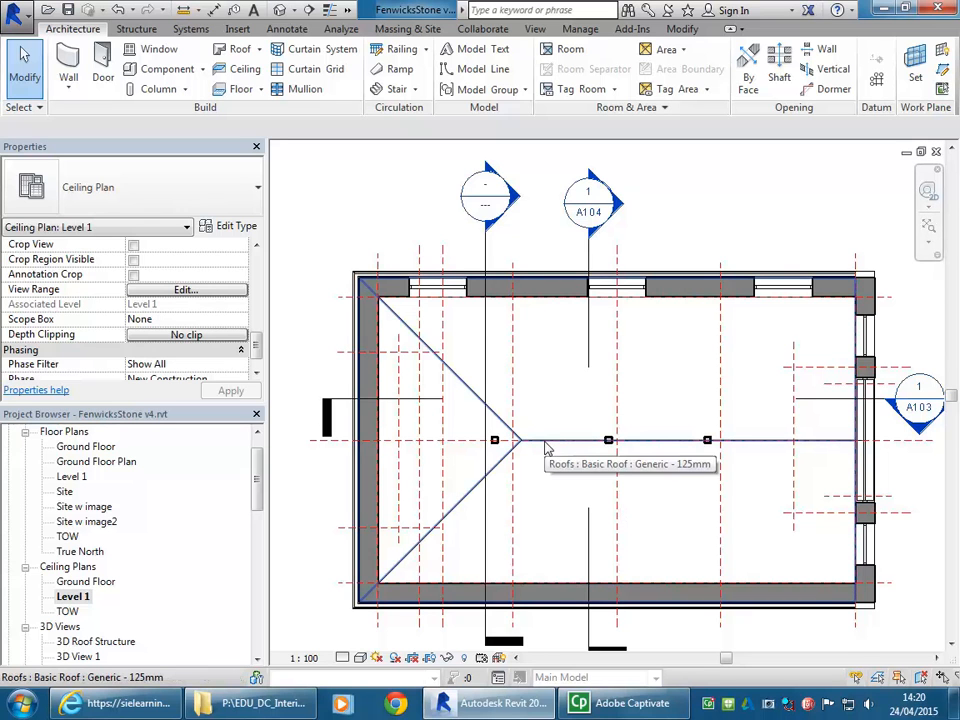
- Review the Level 1 ceiling plan's view range without changing it and check the roof element by selecting it in the plan
scroll(345, 225, down, 2)
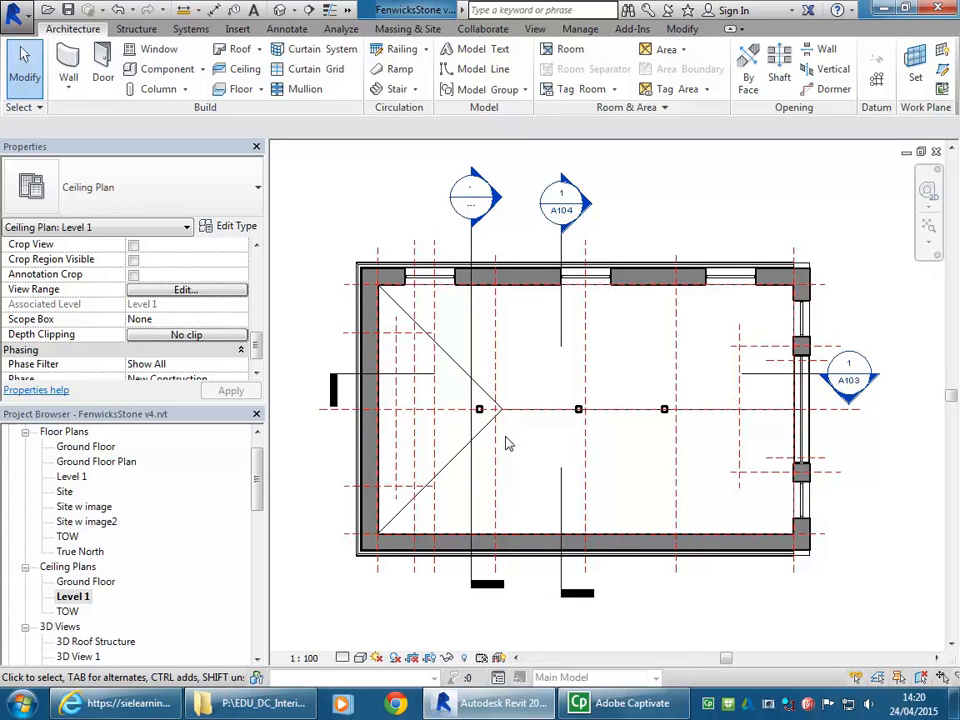
click(195, 298)
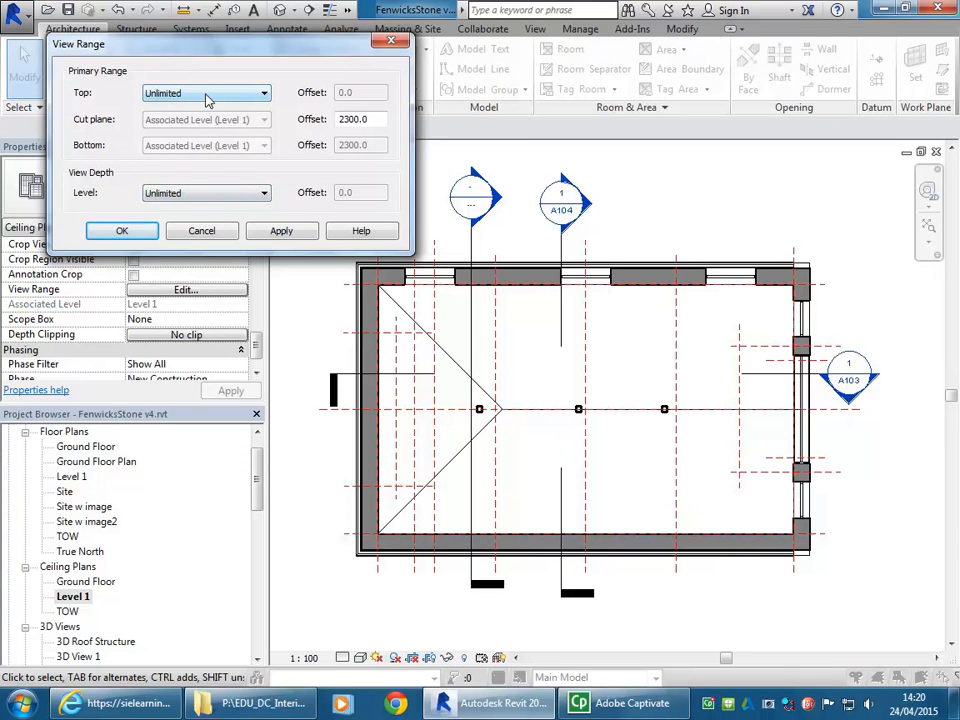
click(201, 231)
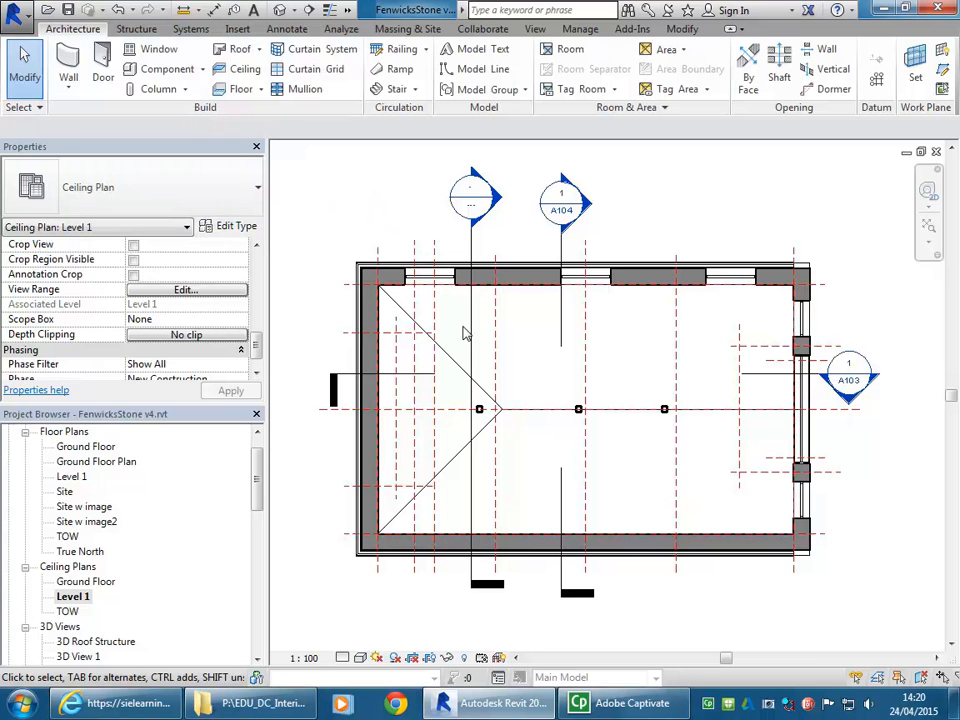
click(545, 413)
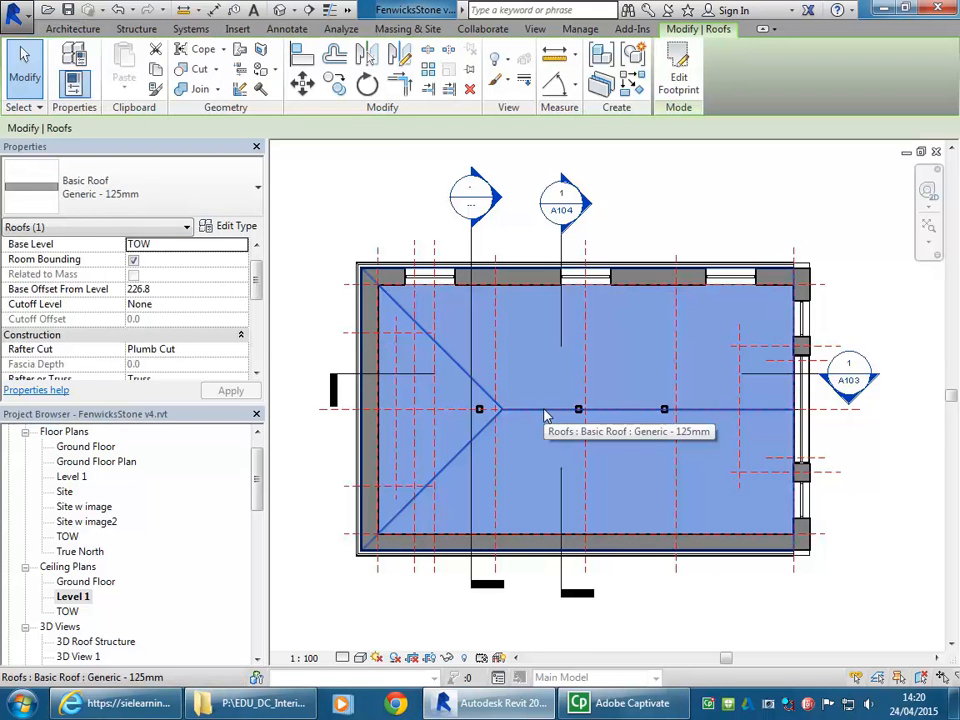
click(353, 198)
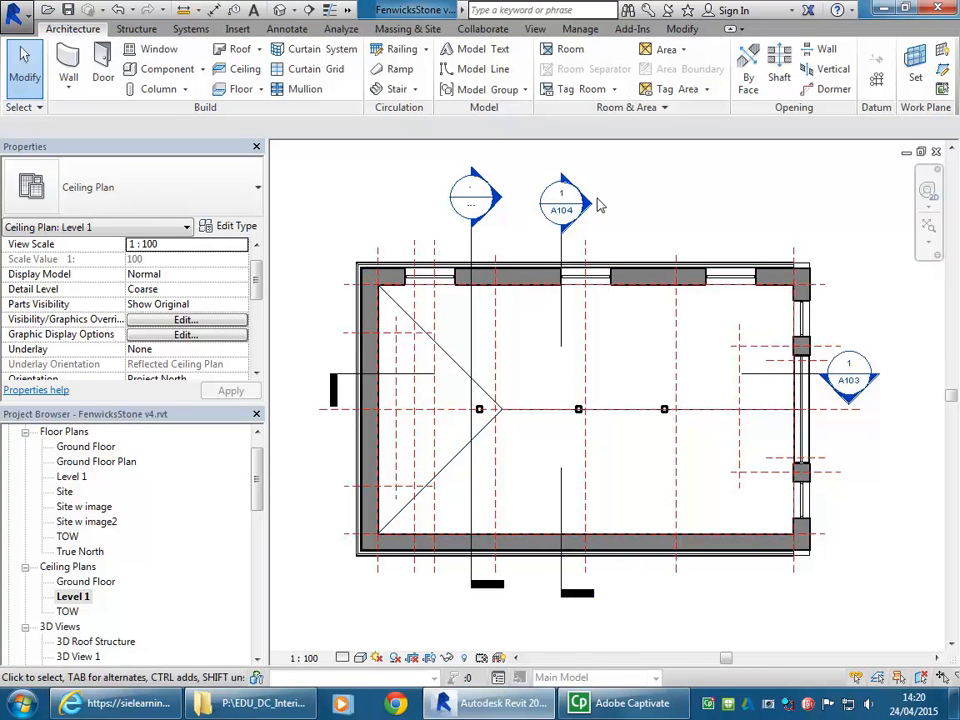
- Open Section 1, select the roof trusses to identify them, and return to the Level 1 ceiling plan
double_click(590, 207)
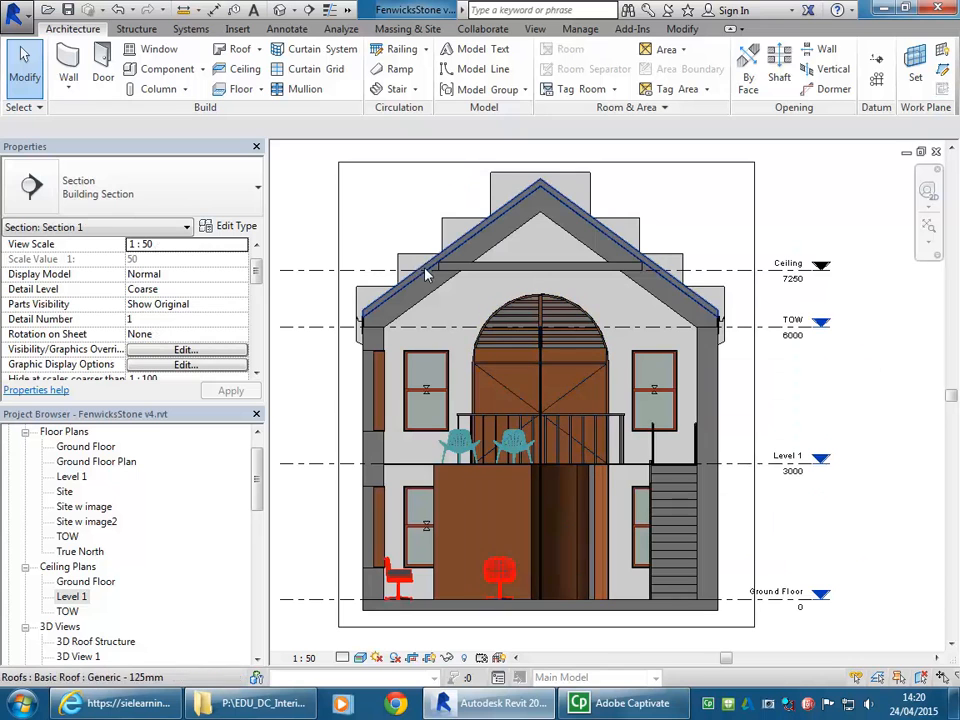
click(433, 295)
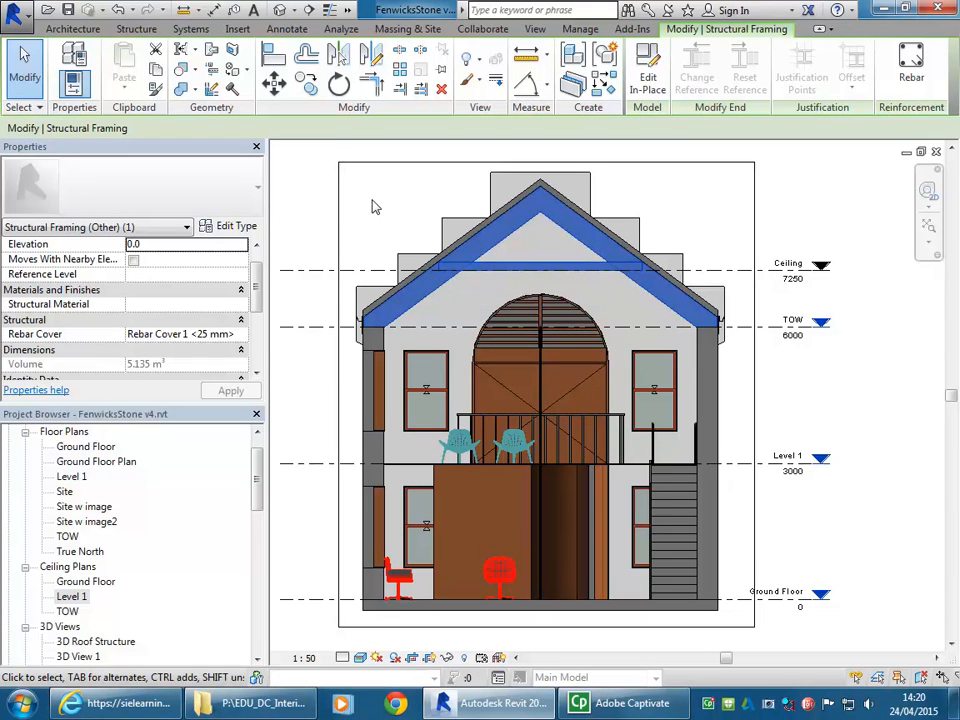
double_click(76, 597)
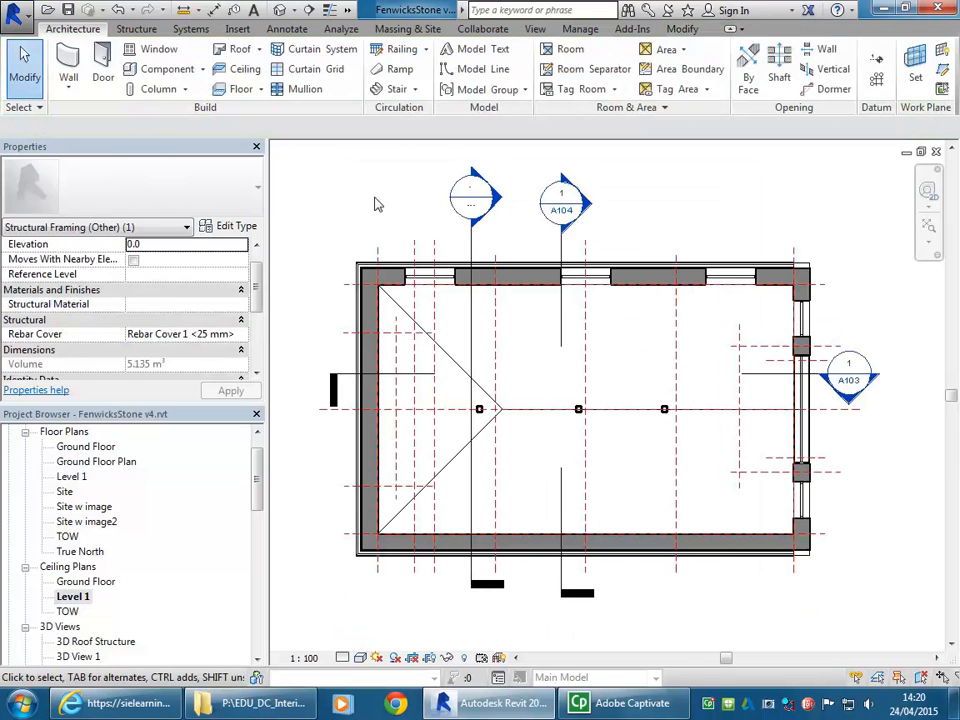
- Reveal the hidden elements in the Level 1 ceiling plan and unhide the roof trusses' Structural Framing category
click(465, 658)
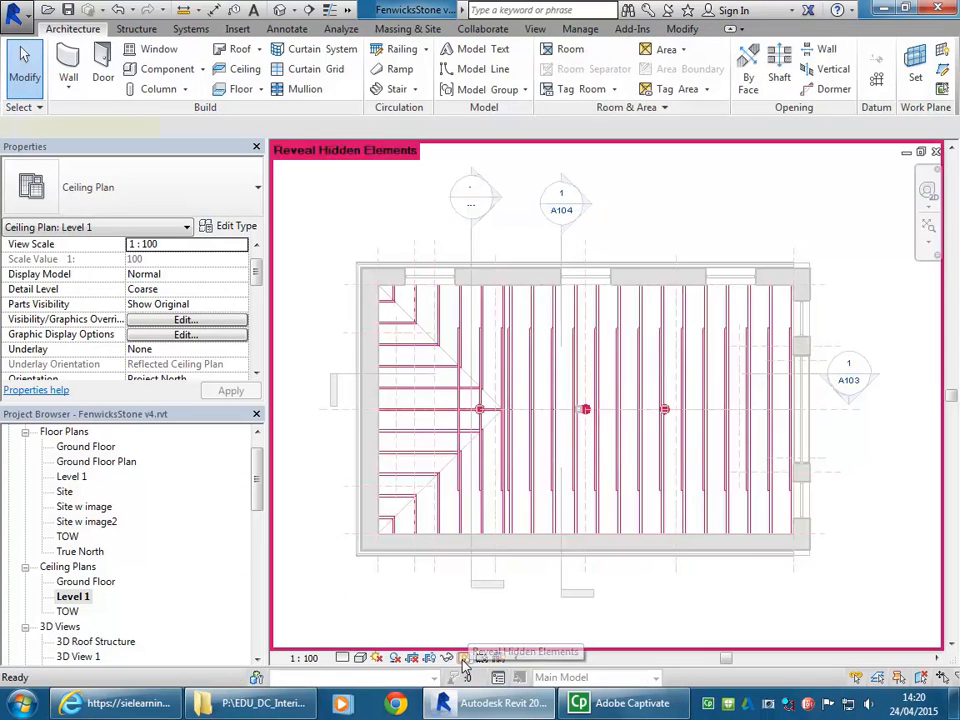
click(529, 386)
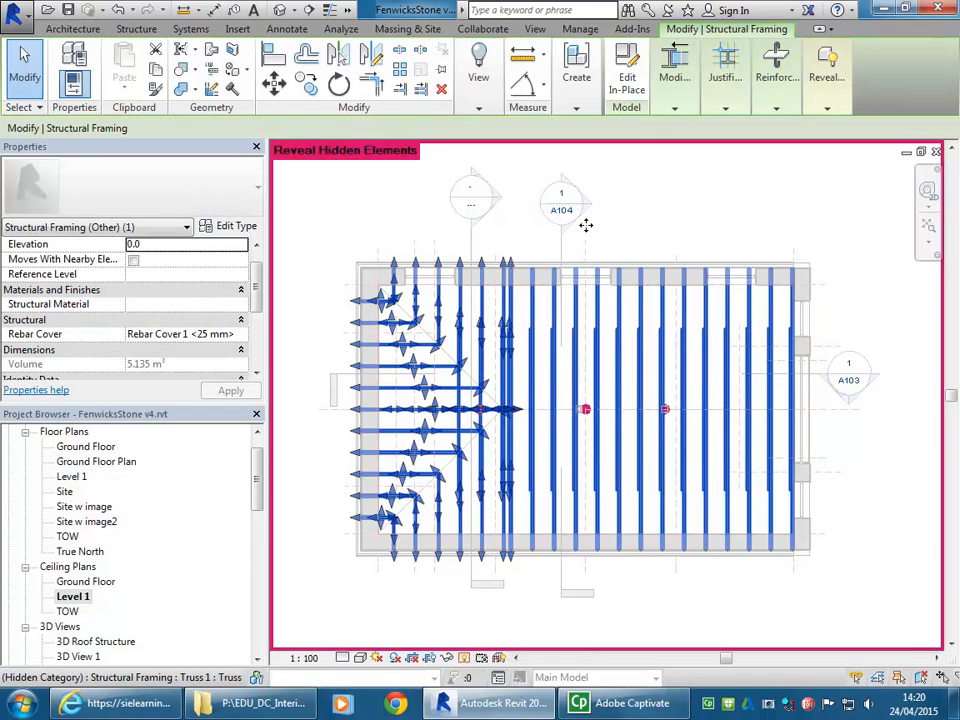
click(579, 95)
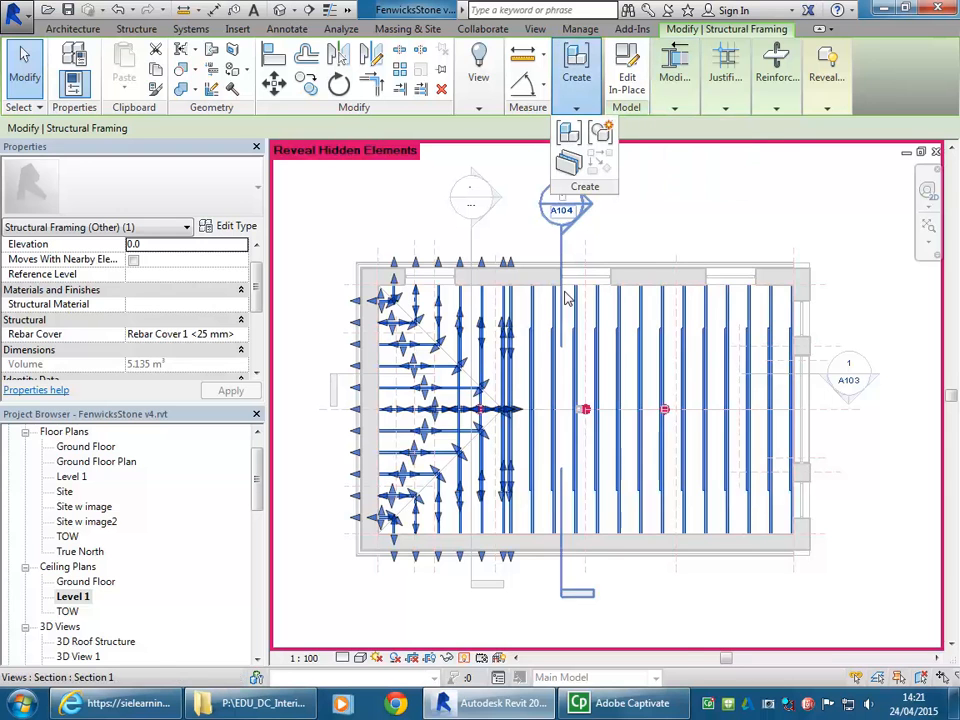
right_click(501, 344)
mouse_move(600, 391)
click(716, 410)
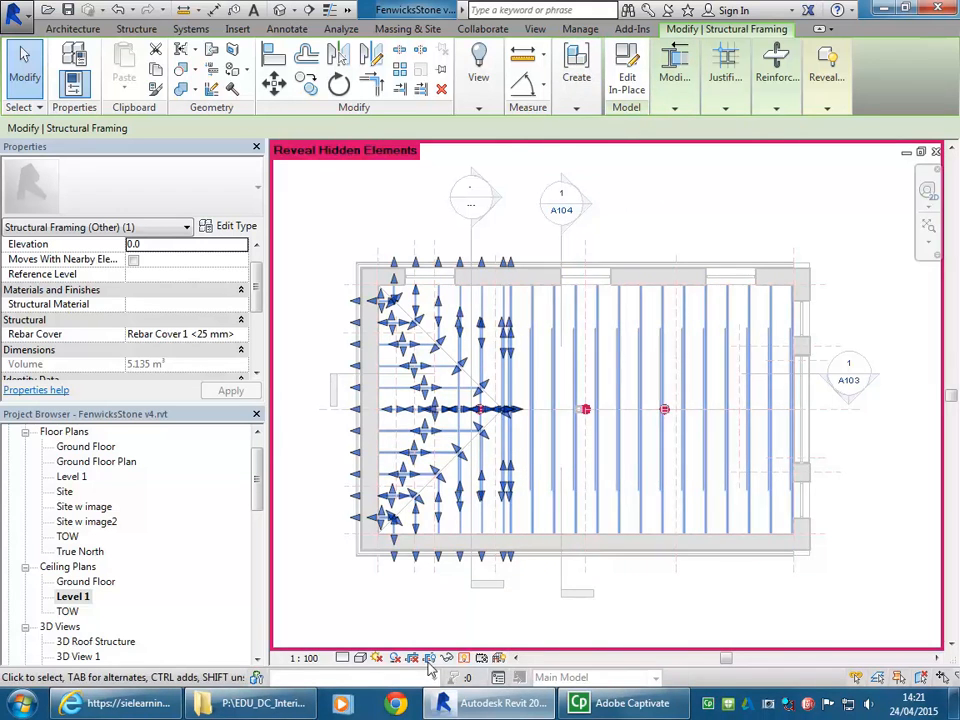
click(464, 657)
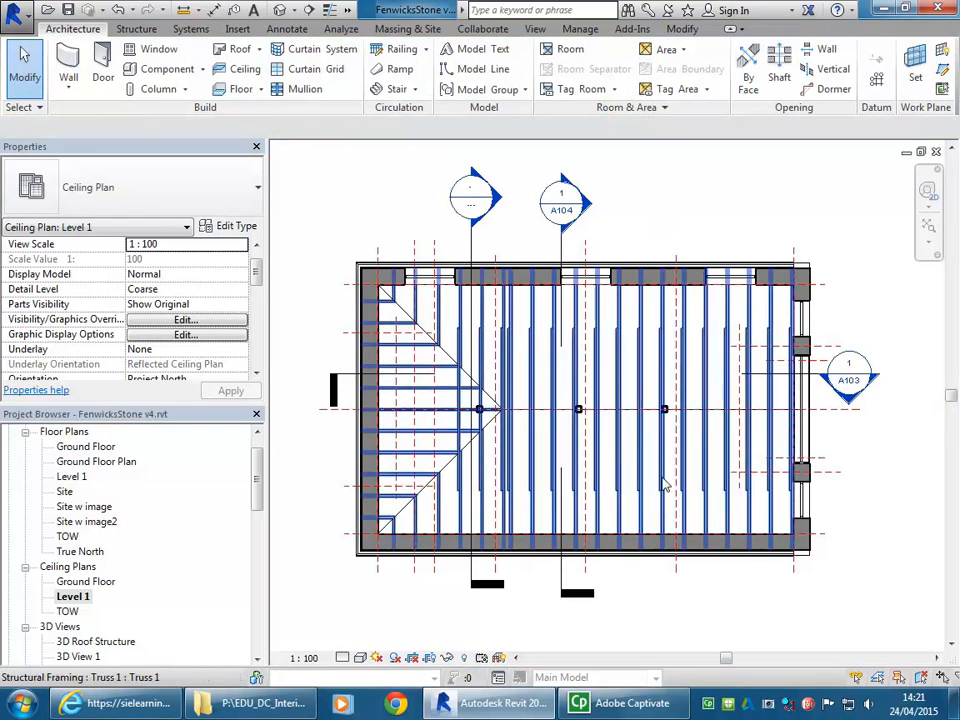
- Inspect the roof trusses' layout in the Level 1 ceiling plan, selecting the framing to check it
scroll(414, 450, up, 2)
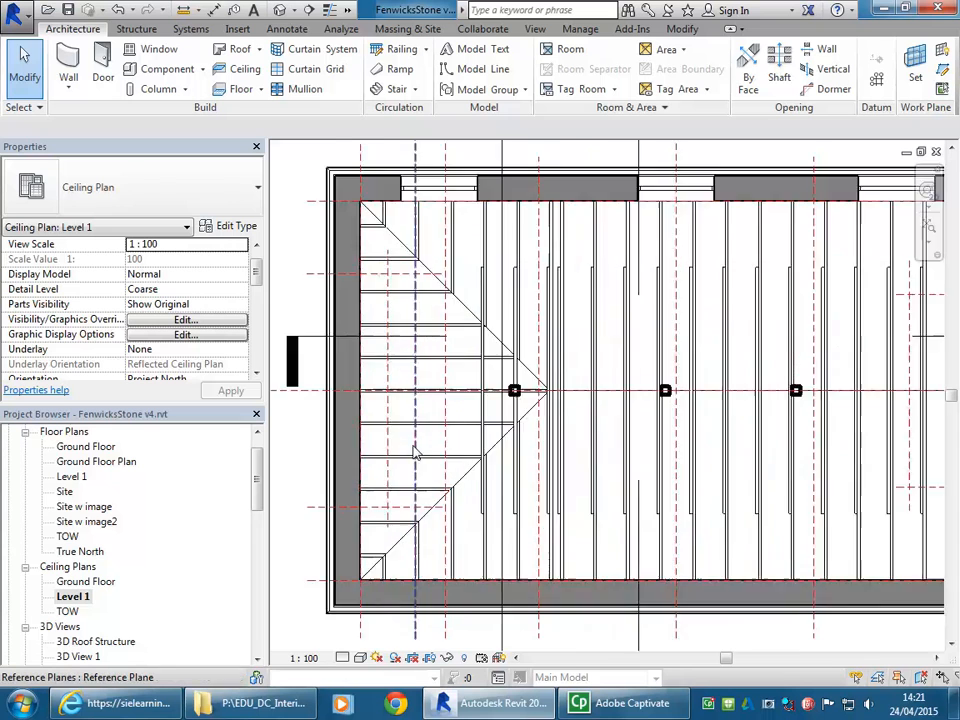
scroll(414, 450, down, 2)
middle_drag(519, 524, 497, 534)
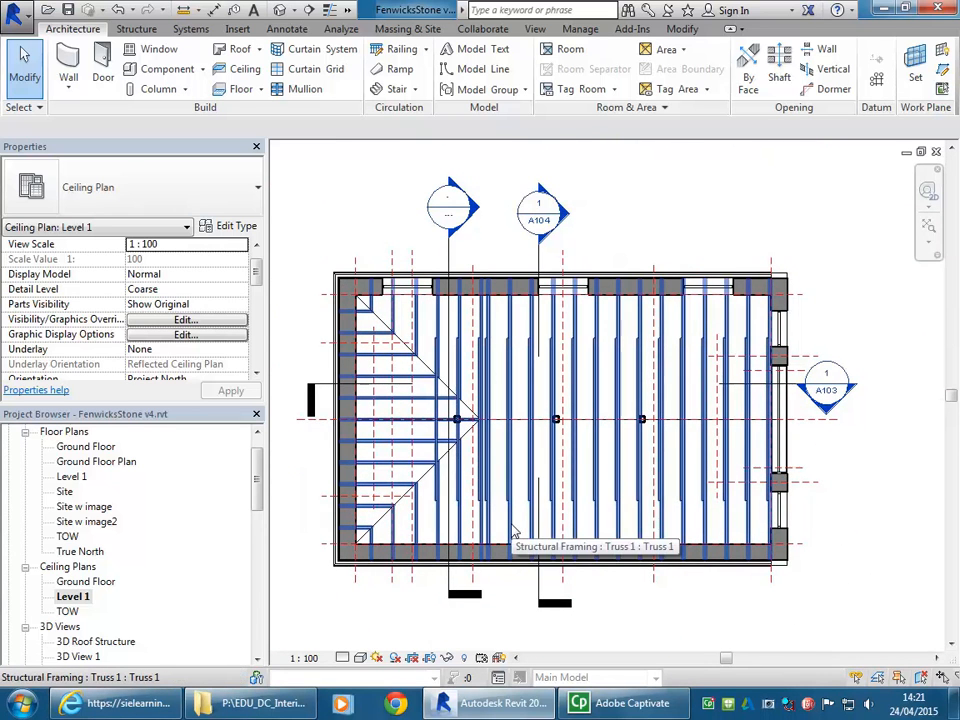
click(514, 534)
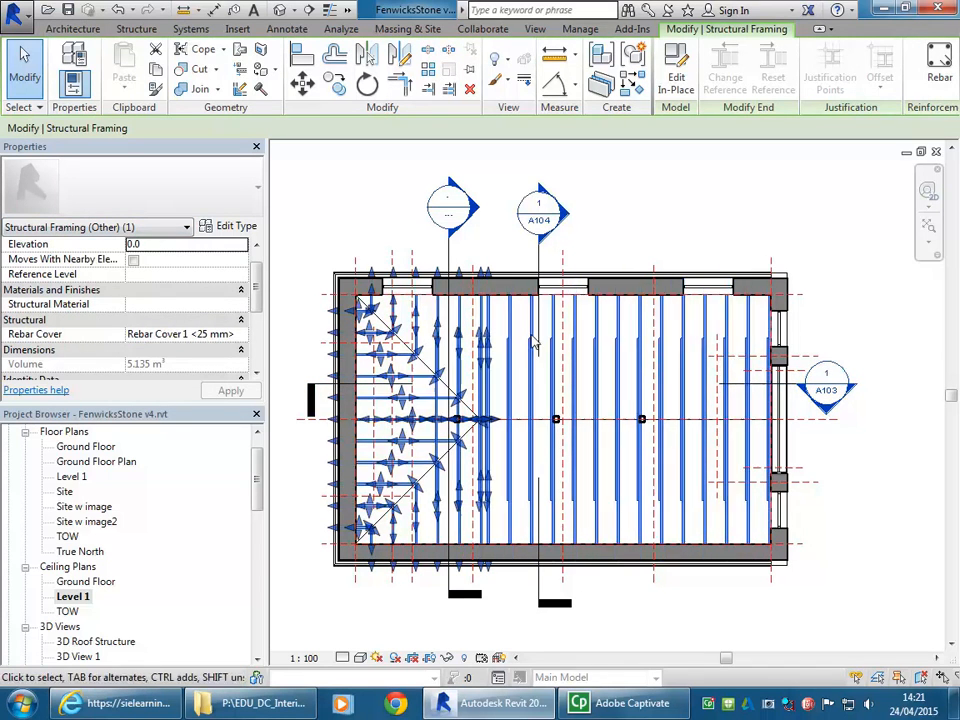
click(630, 210)
scroll(320, 198, up, 2)
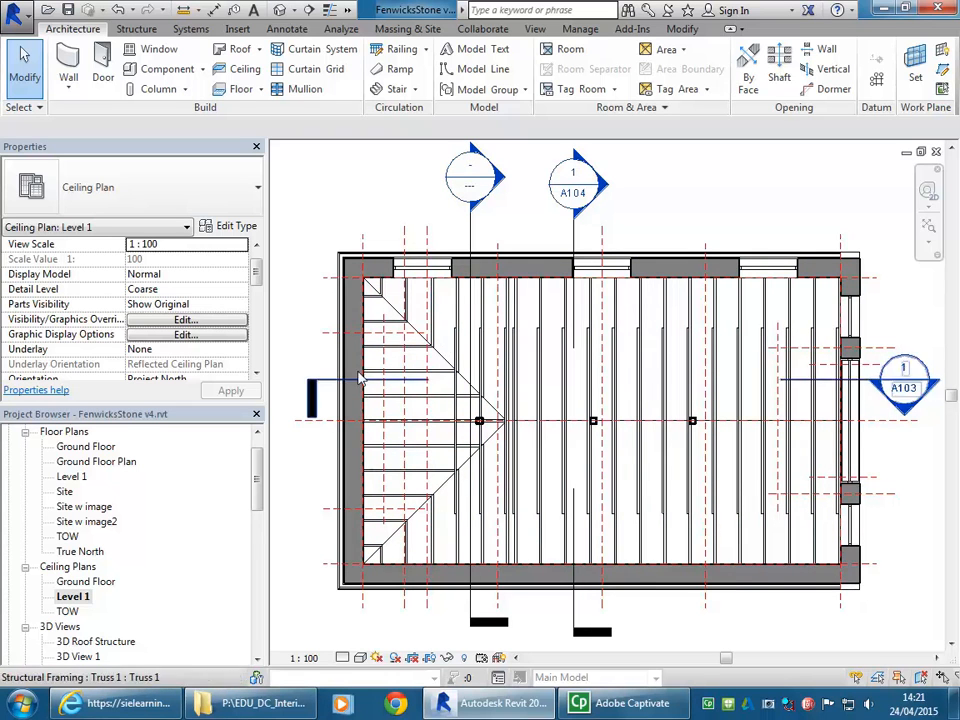
- Open Section 1 from the Level 1 ceiling plan and start an in-place Ceilings component named Raked Ceiling
double_click(600, 175)
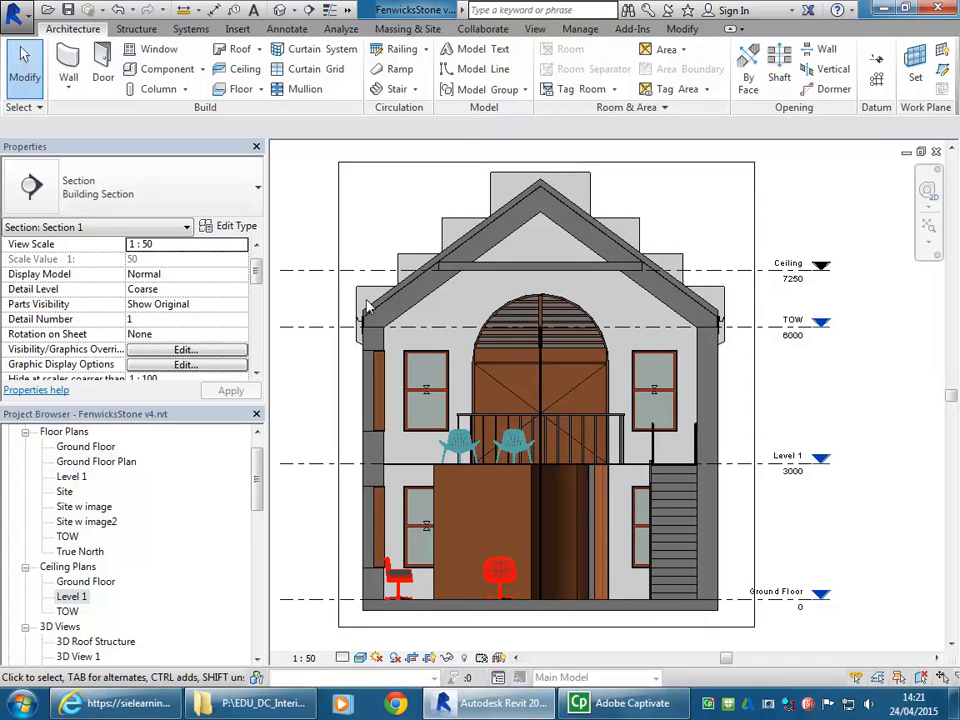
scroll(400, 249, up, 3)
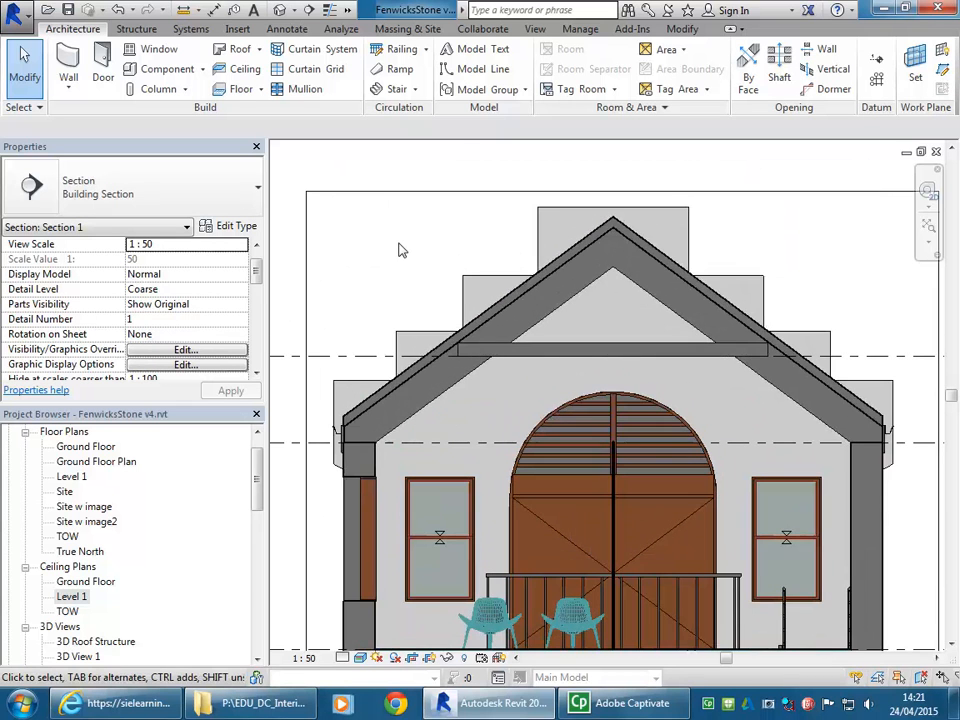
mouse_move(399, 243)
middle_down()
mouse_move(374, 235)
mouse_move(399, 235)
middle_up()
scroll(399, 243, down, 1)
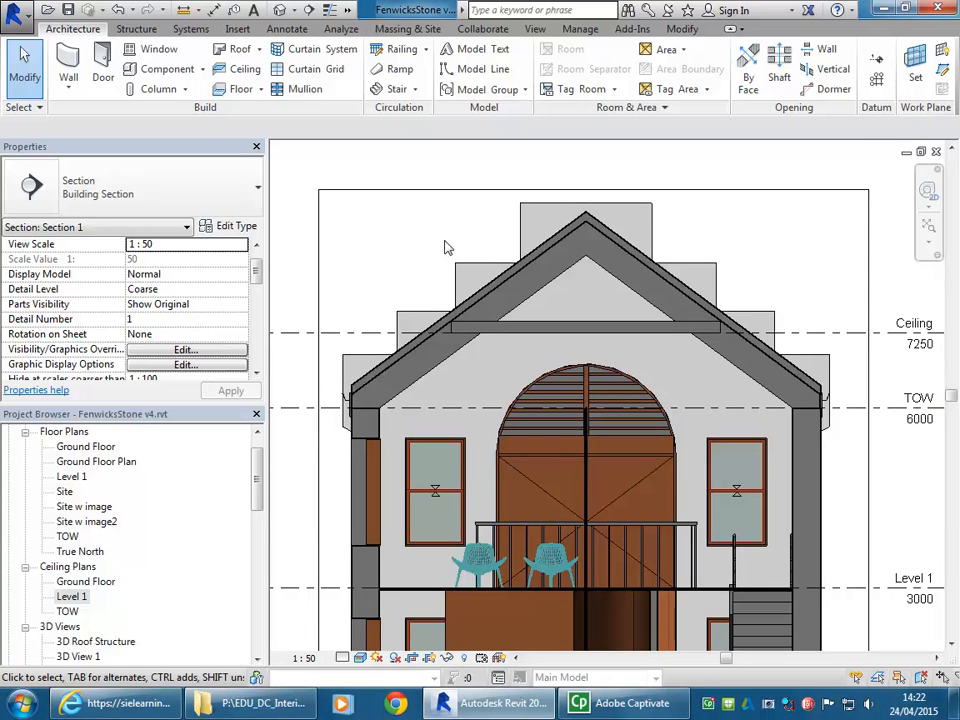
click(202, 69)
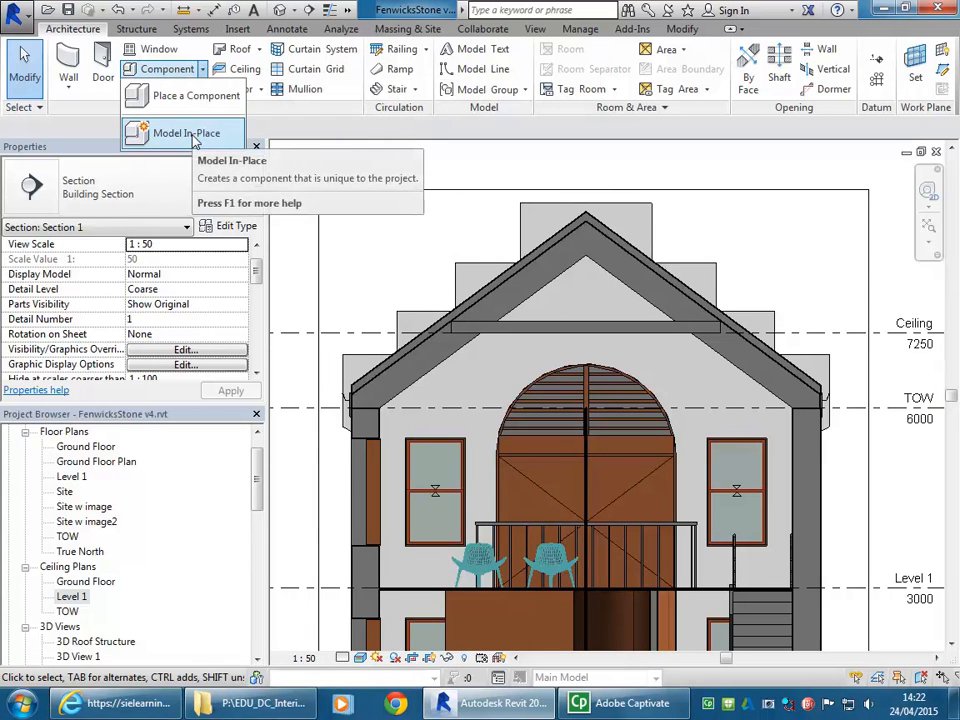
click(195, 136)
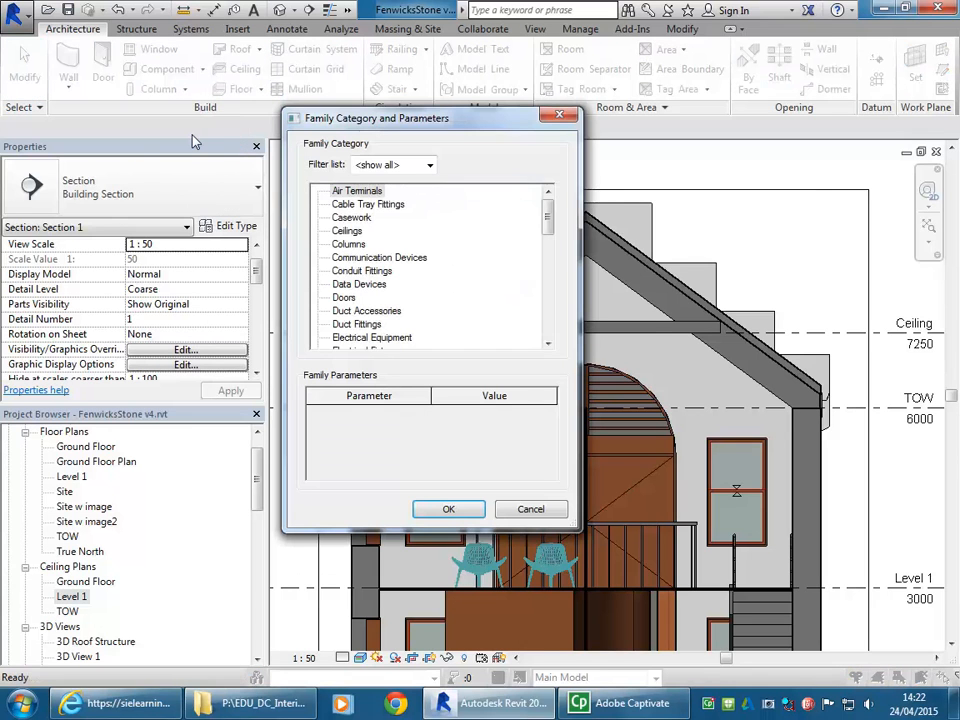
click(347, 231)
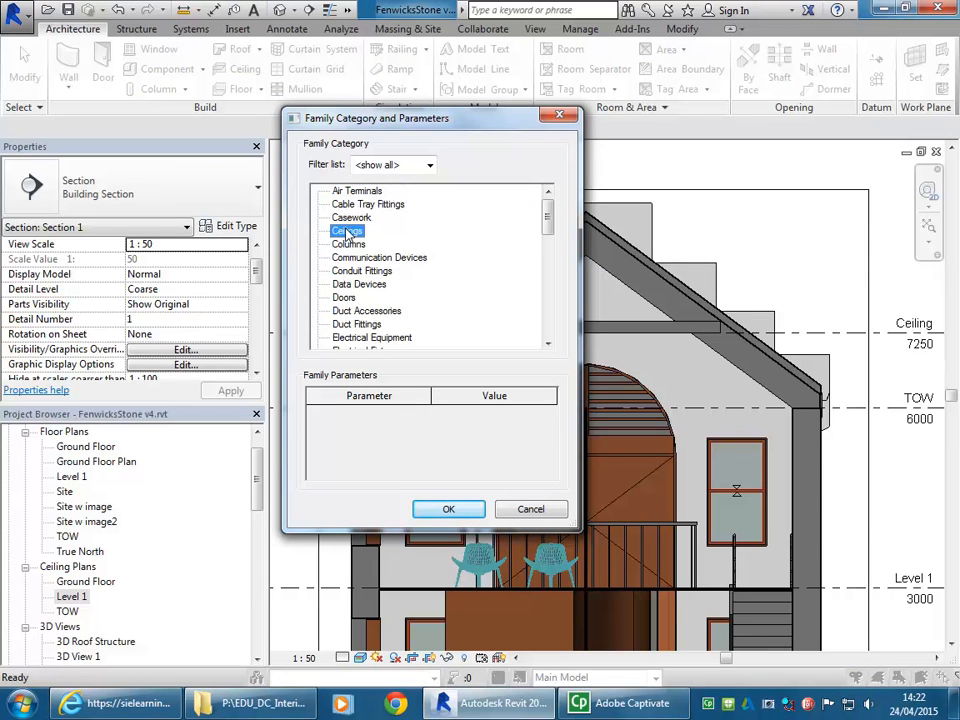
click(447, 510)
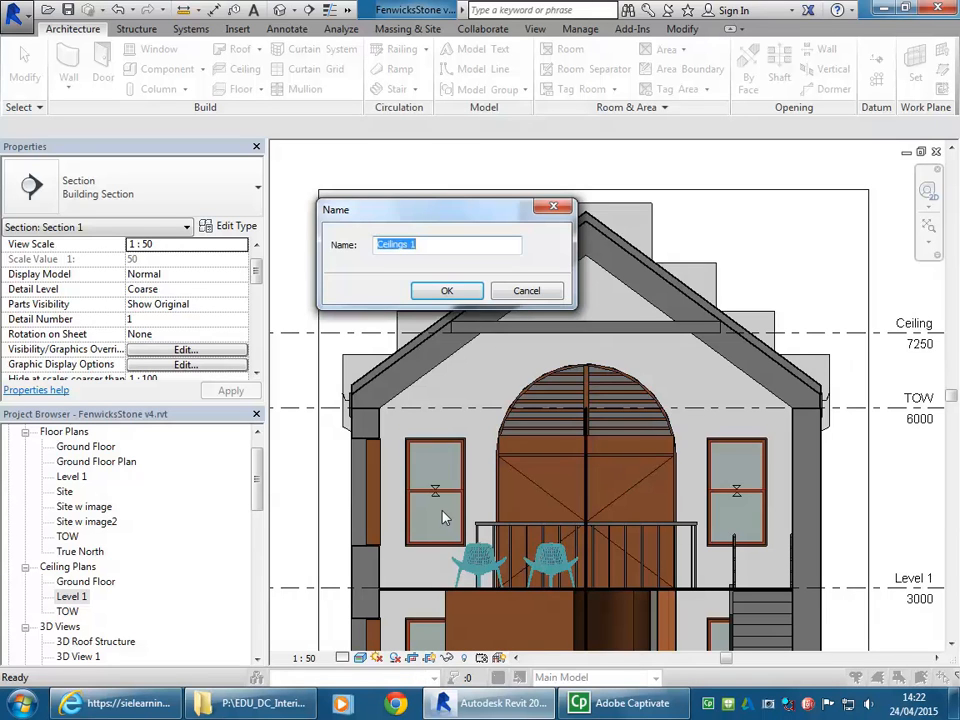
text(Raked)
click(447, 290)
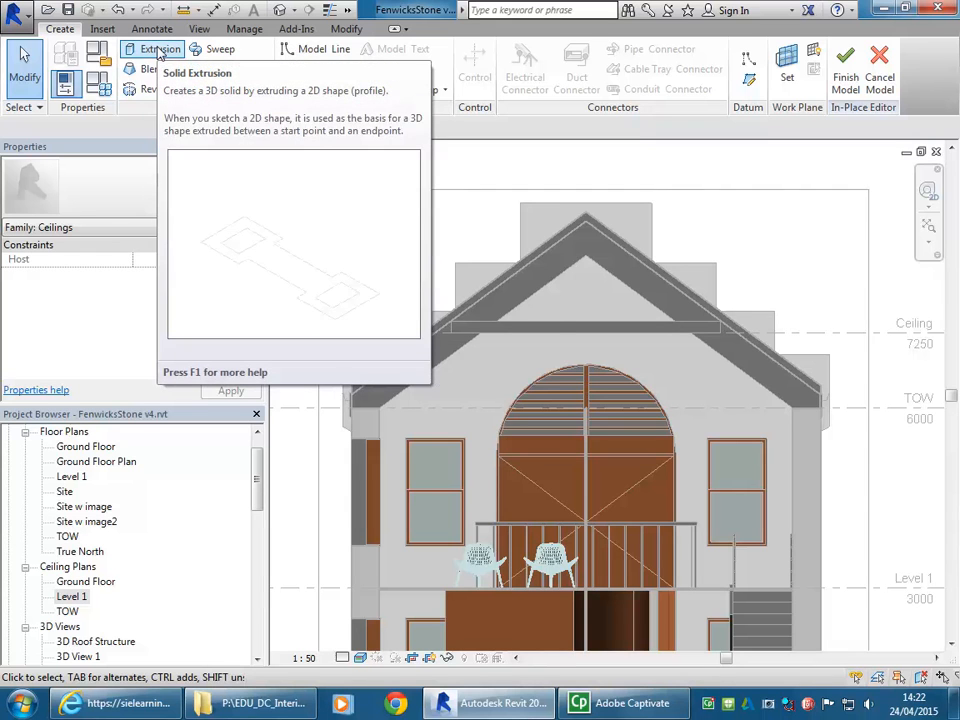
- Start a solid extrusion for the raked ceiling, picking the roof truss face as its work plane
click(158, 52)
drag(333, 147, 258, 93)
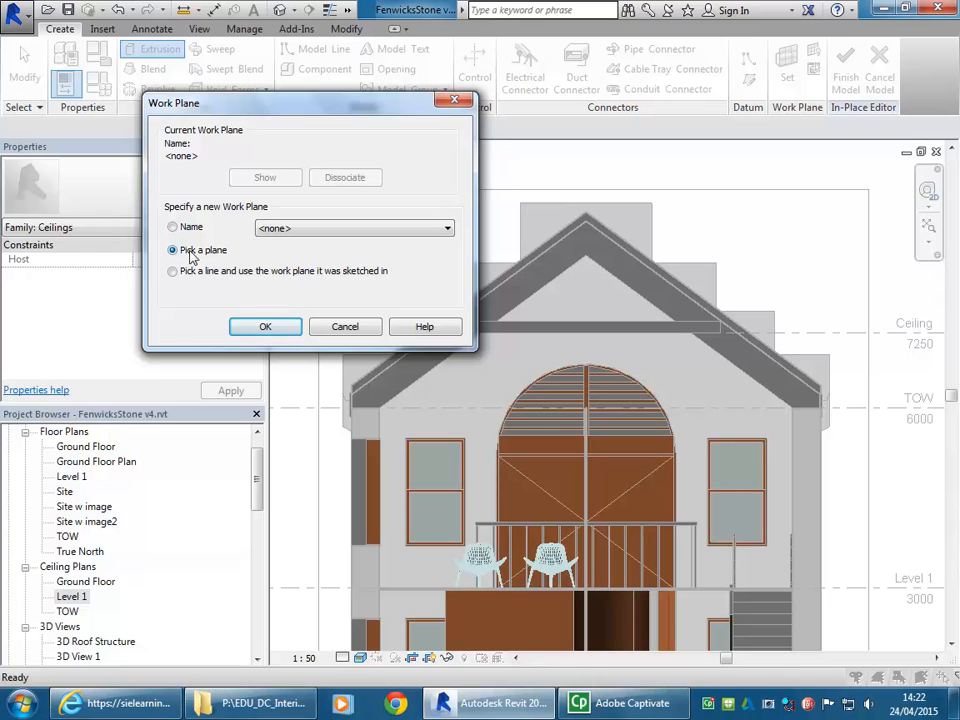
click(266, 328)
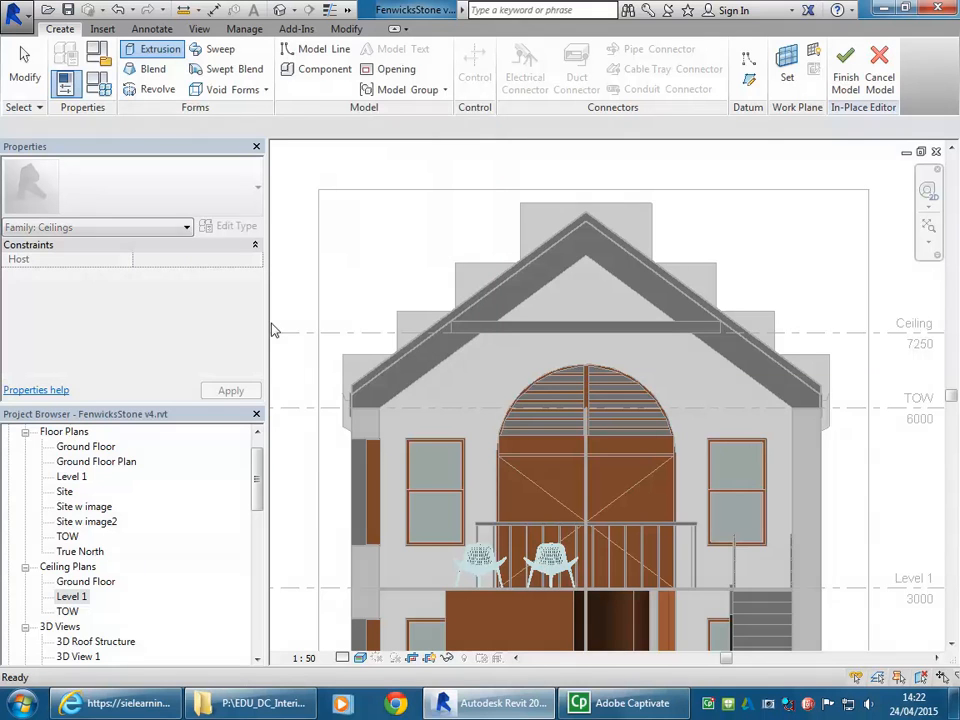
click(552, 280)
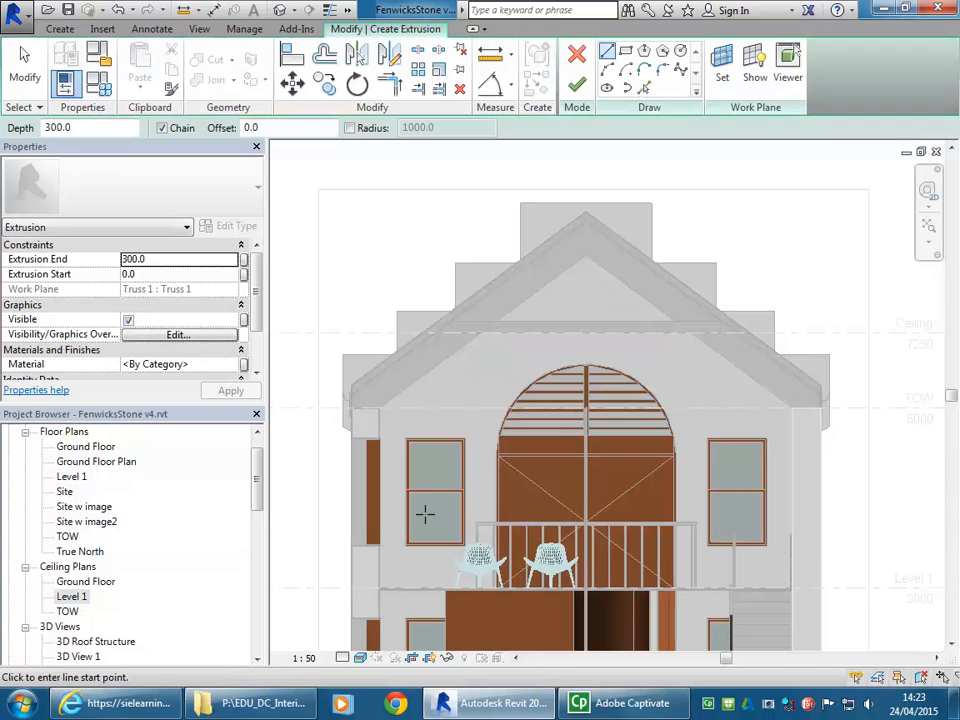
- Sketch the profile's upper edge along the truss undersides, from the left wall's inner top corner to the ridge and down to the right wall
scroll(364, 386, up, 5)
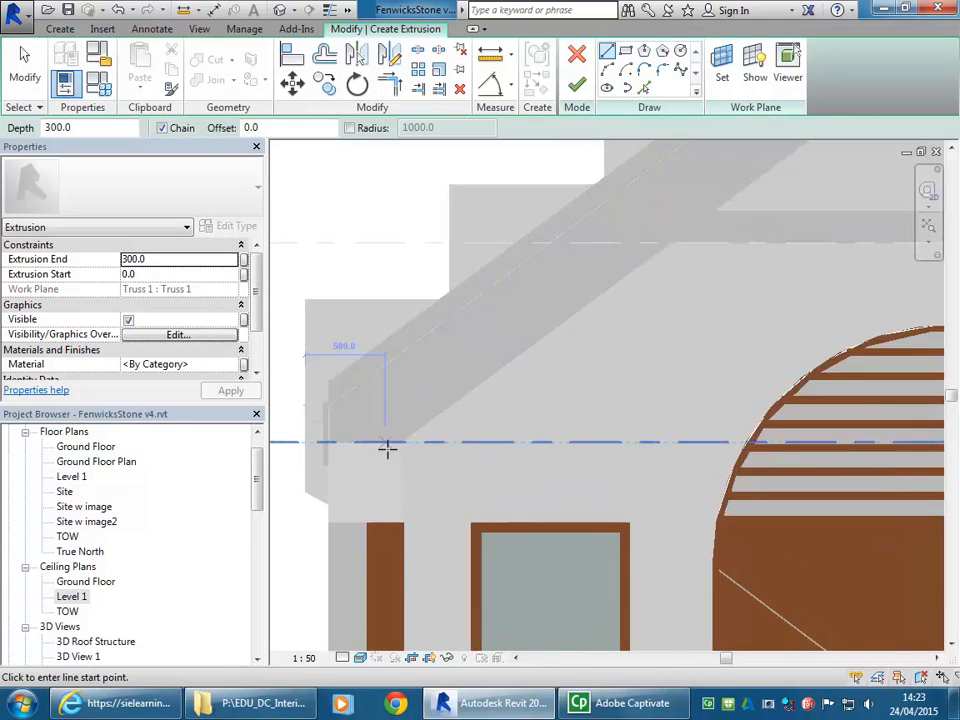
click(414, 437)
scroll(696, 306, down, 3)
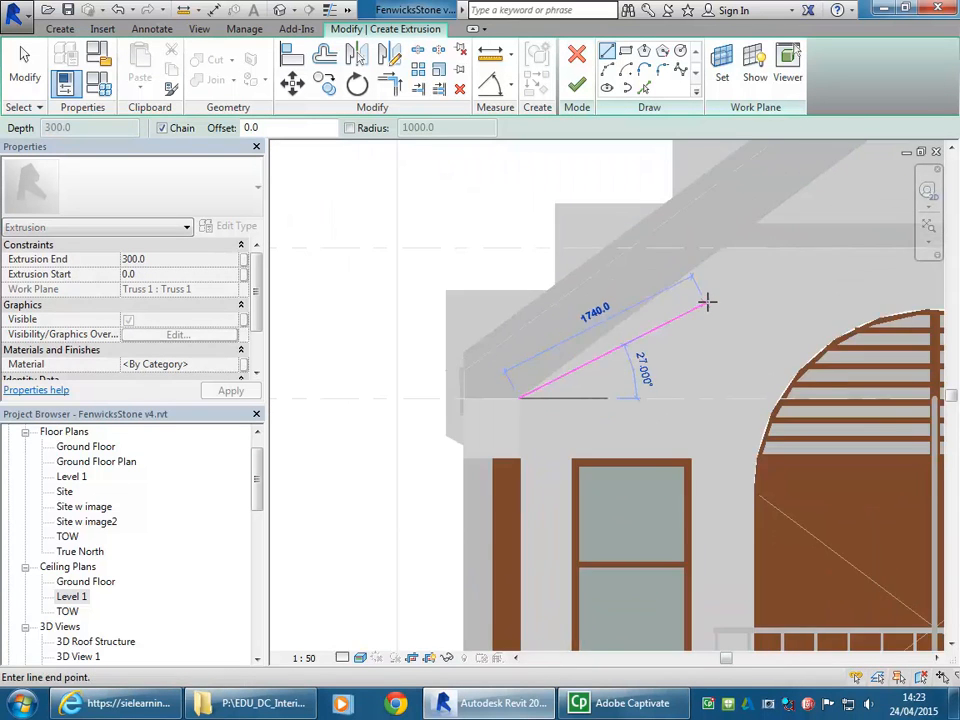
middle_drag(696, 306, 384, 446)
scroll(394, 420, up, 1)
scroll(598, 215, up, 7)
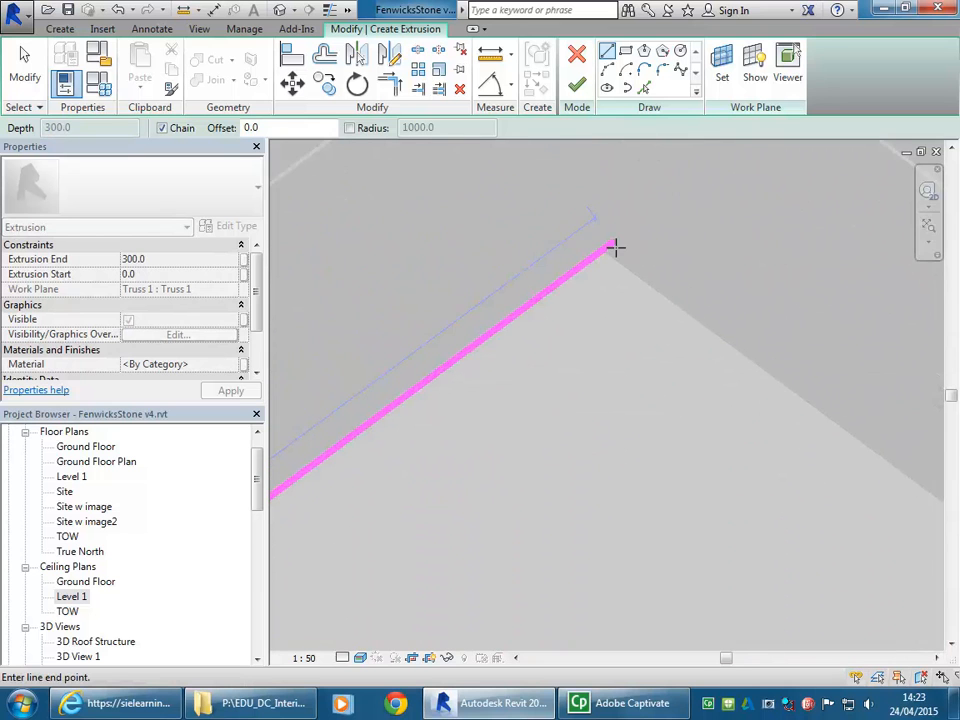
click(612, 254)
scroll(660, 320, down, 4)
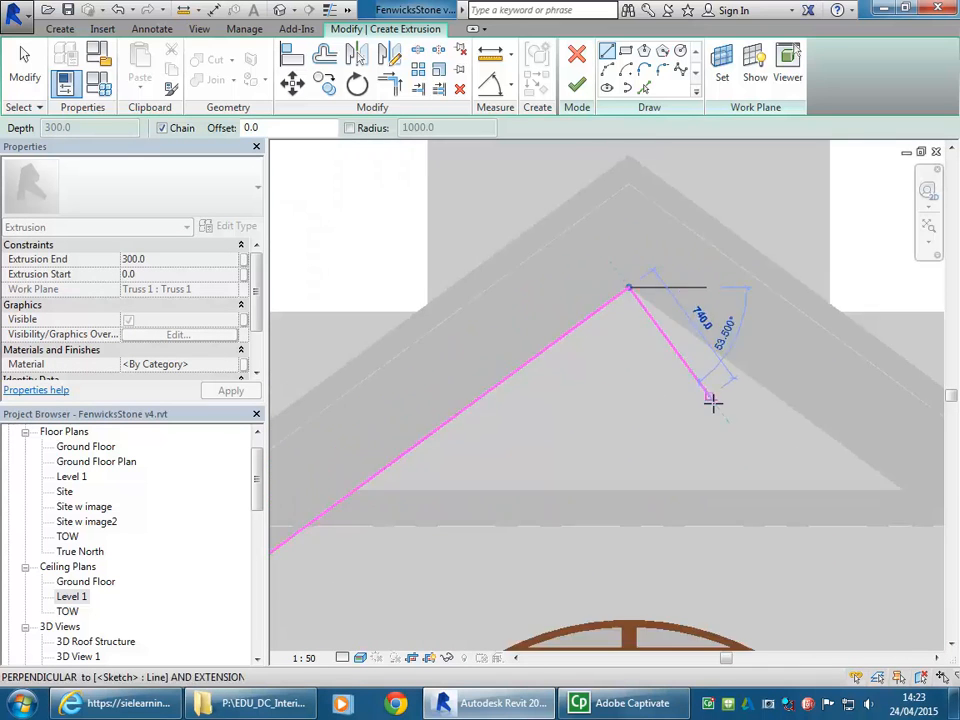
middle_drag(703, 388, 532, 246)
middle_drag(822, 441, 566, 354)
scroll(609, 356, up, 9)
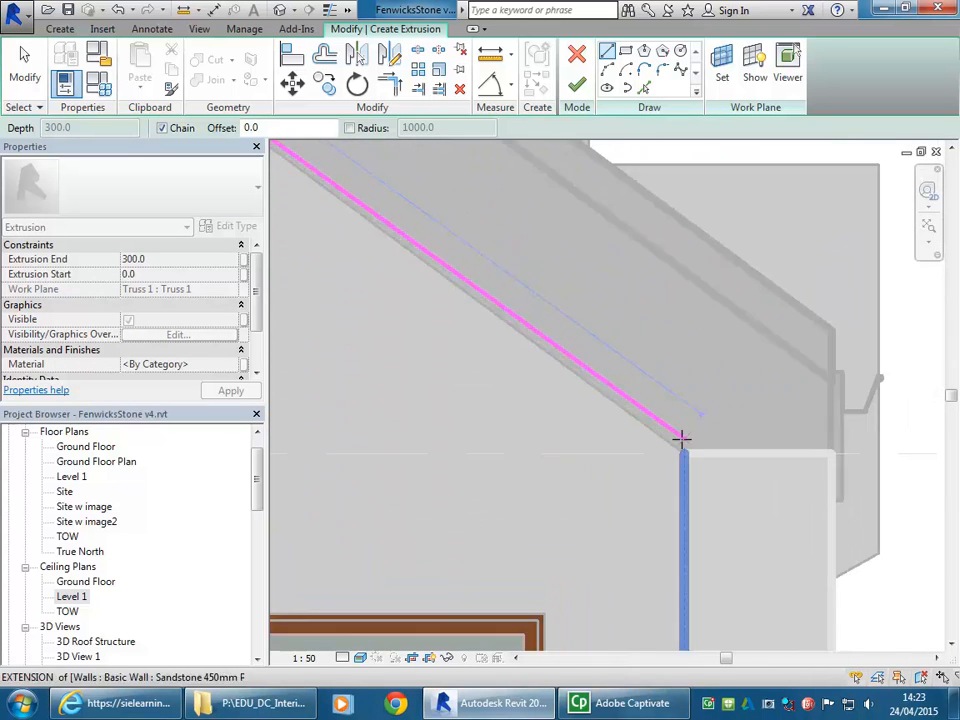
click(686, 467)
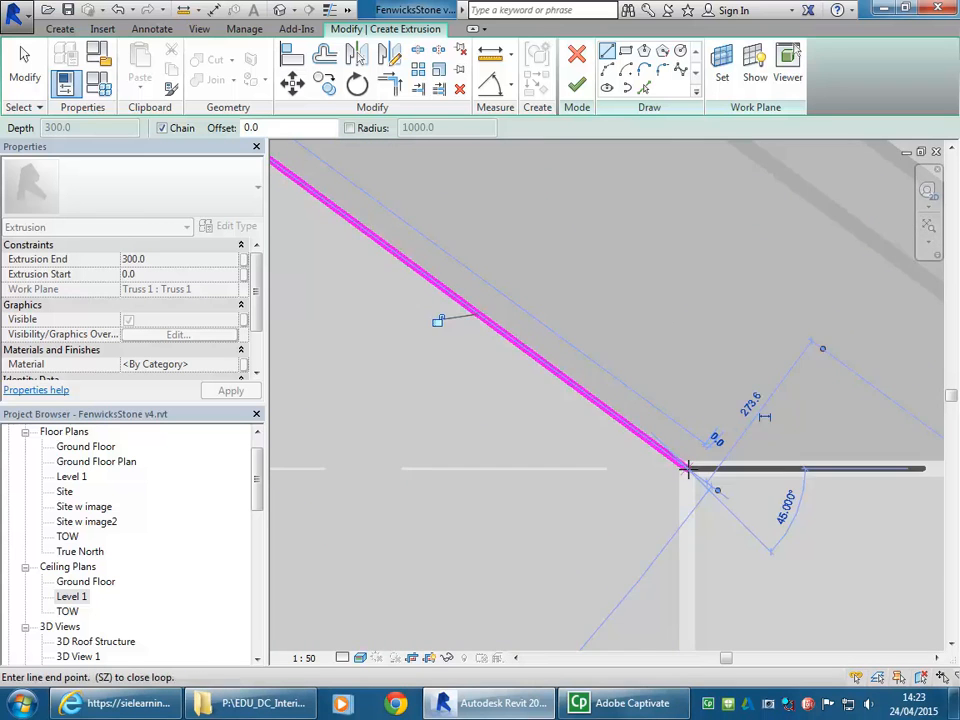
- Draw a 25 mm vertical line down from the profile's end at the right wall's inner face
scroll(686, 467, up, 3)
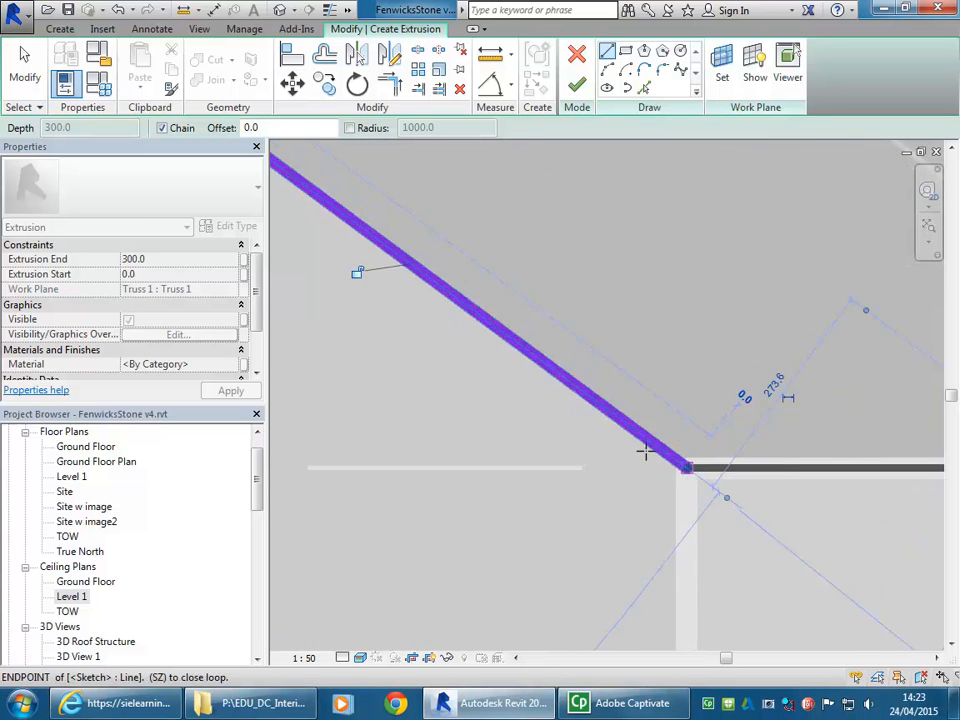
scroll(690, 487, up, 2)
click(686, 498)
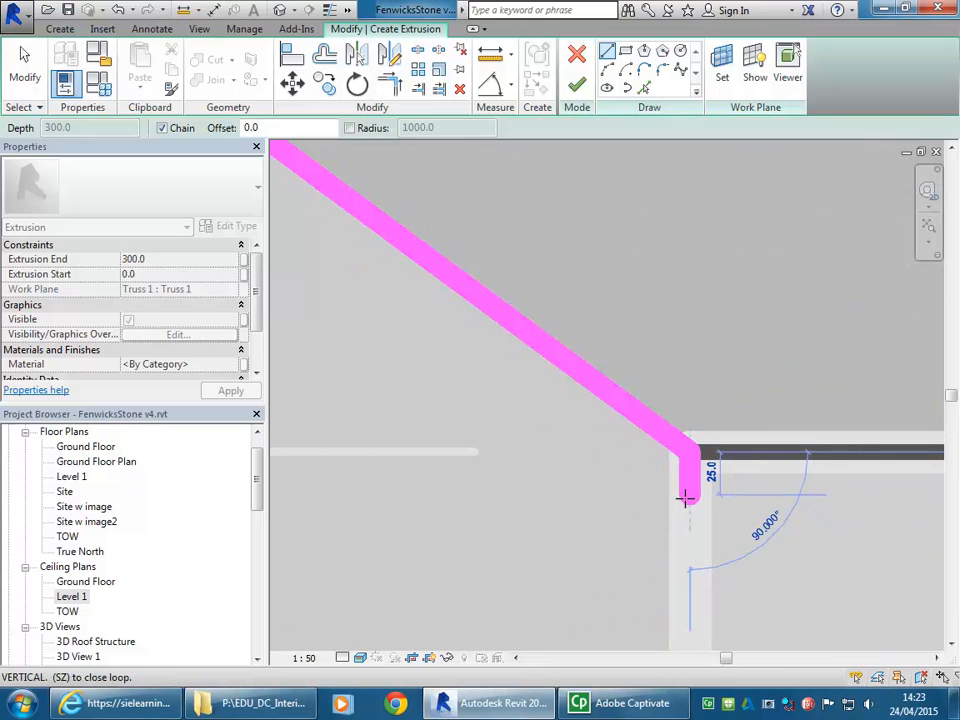
click(686, 498)
- Draw the profile's lower edge parallel to the right slope, from the vertical end line up to just below the ridge
scroll(416, 319, down, 2)
middle_drag(416, 321, 739, 508)
scroll(443, 363, down, 1)
middle_drag(443, 363, 784, 572)
scroll(525, 403, down, 1)
middle_drag(525, 403, 770, 550)
scroll(482, 375, down, 5)
middle_drag(482, 375, 653, 527)
scroll(452, 368, up, 1)
middle_drag(452, 368, 581, 435)
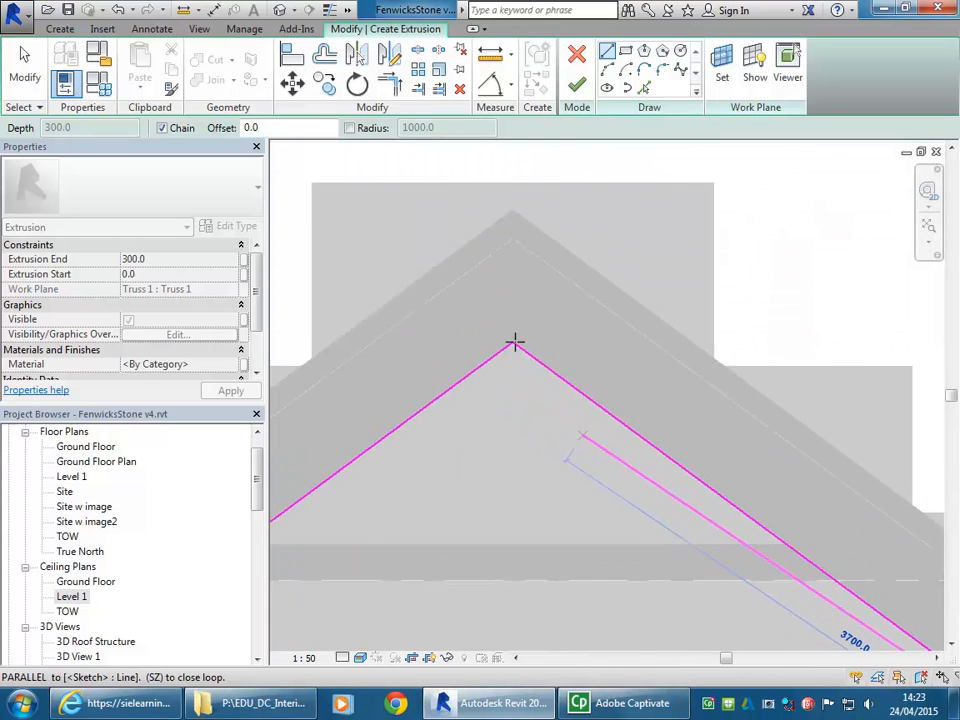
scroll(514, 340, up, 4)
scroll(480, 332, up, 2)
scroll(545, 384, up, 2)
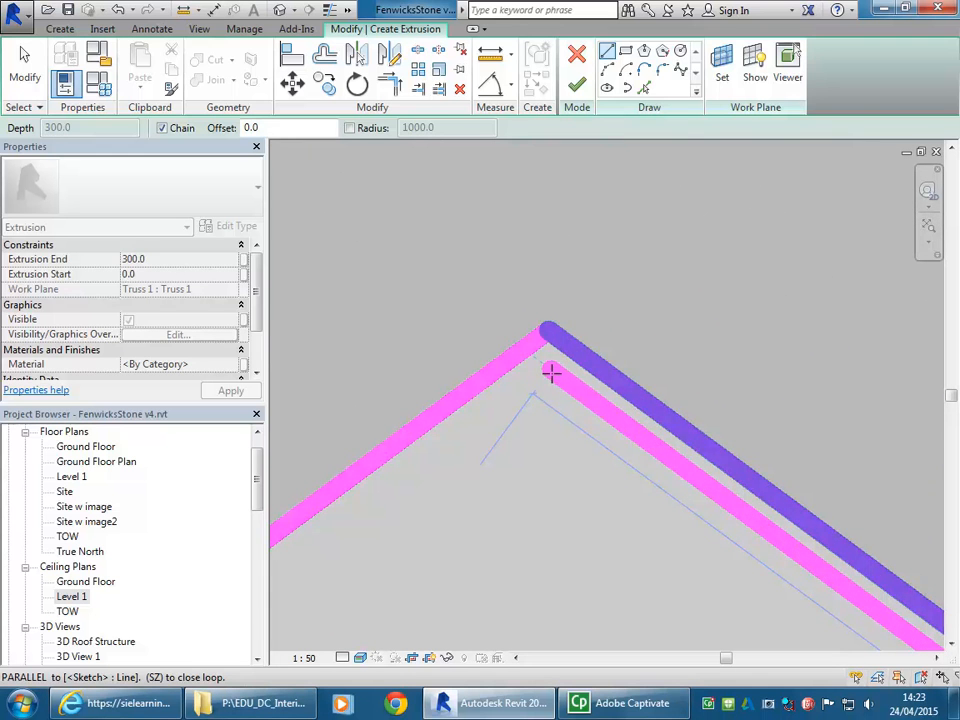
click(551, 374)
- Continue the lower edge parallel to the left slope down to the left wall and close the profile at its starting corner
scroll(551, 380, down, 3)
scroll(445, 482, down, 3)
middle_drag(445, 482, 623, 330)
middle_drag(511, 424, 812, 242)
middle_drag(499, 450, 754, 255)
scroll(412, 510, up, 1)
middle_drag(416, 516, 508, 439)
scroll(439, 443, up, 3)
middle_drag(439, 443, 587, 454)
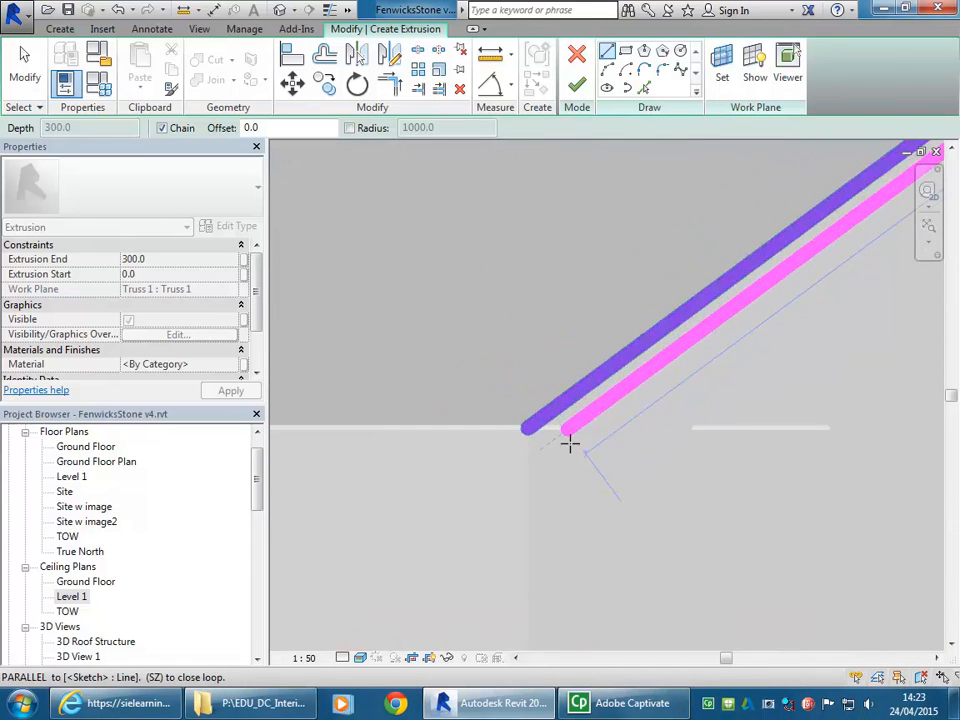
scroll(531, 446, up, 4)
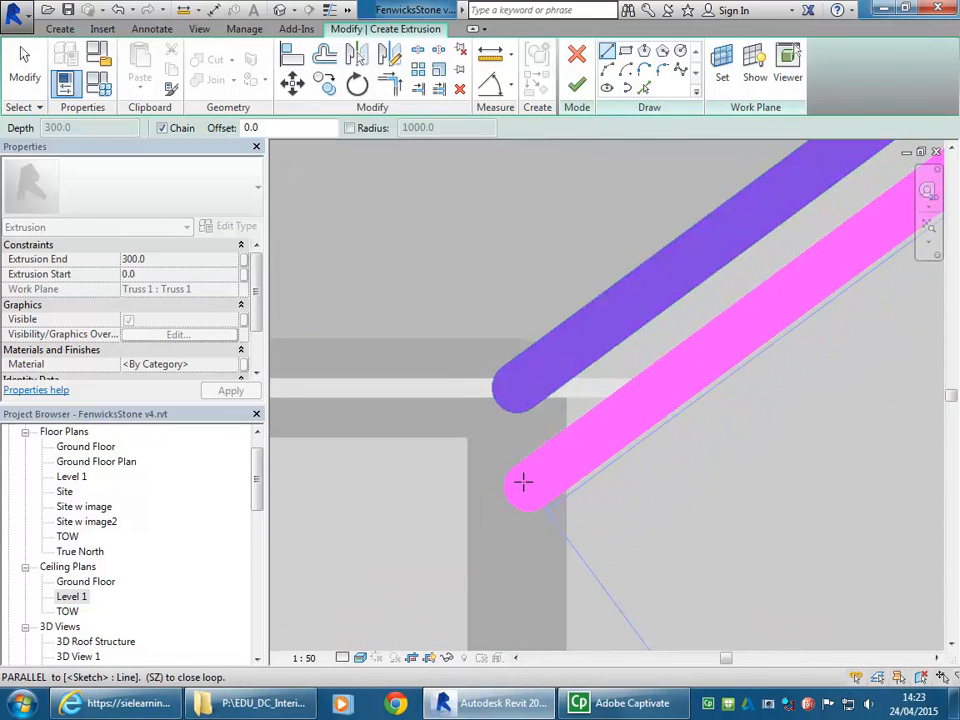
click(517, 491)
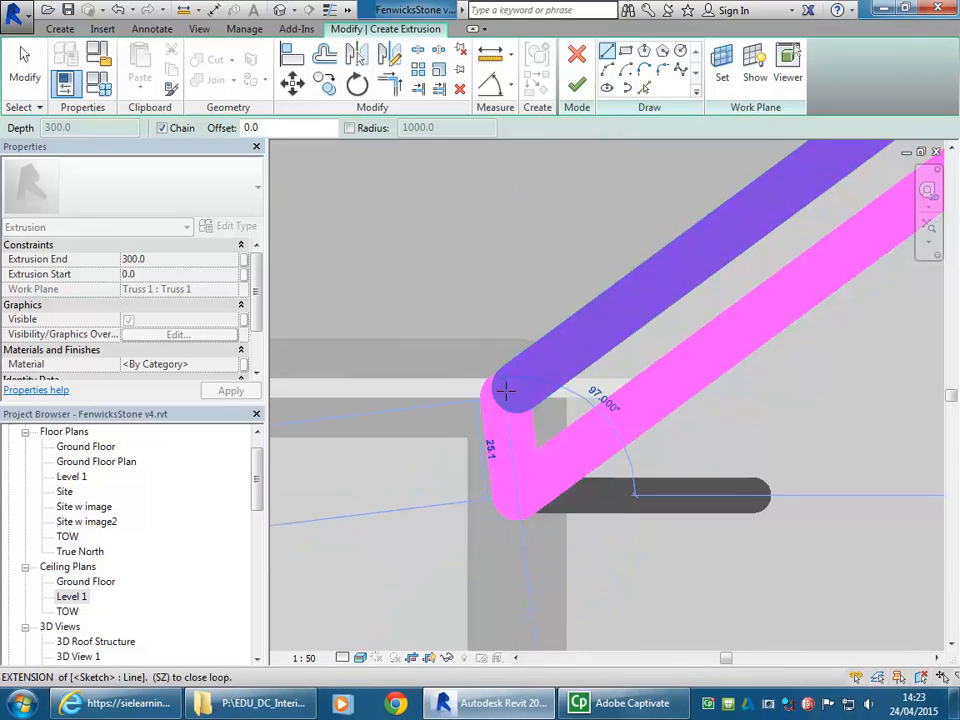
scroll(516, 395, down, 6)
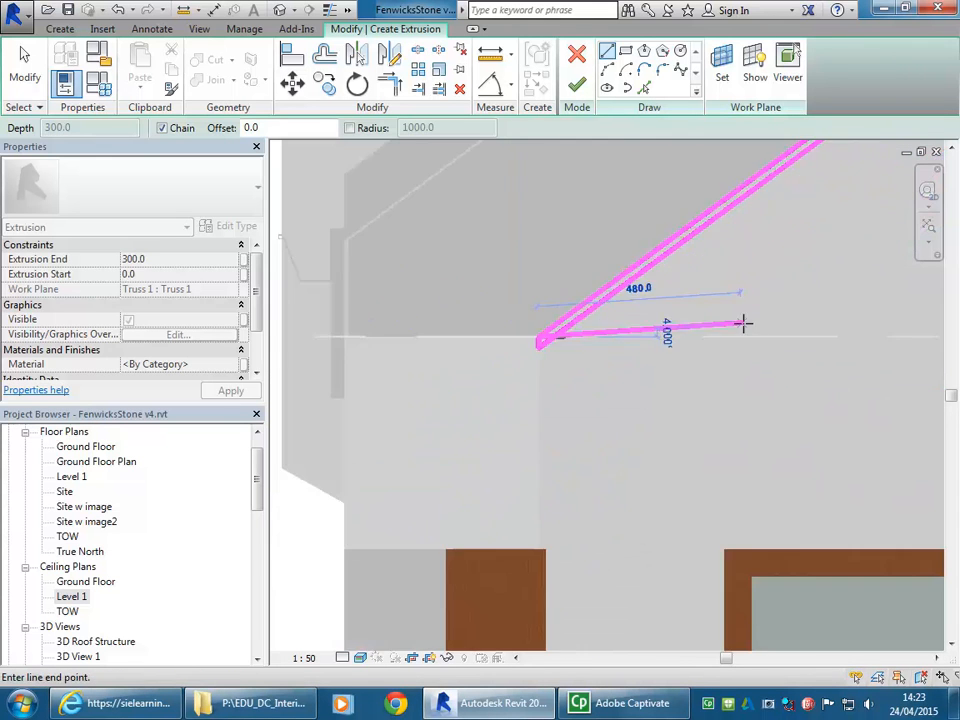
- End line drawing and finish the raked ceiling sketch as a 300 mm extrusion
right_click(452, 343)
click(475, 354)
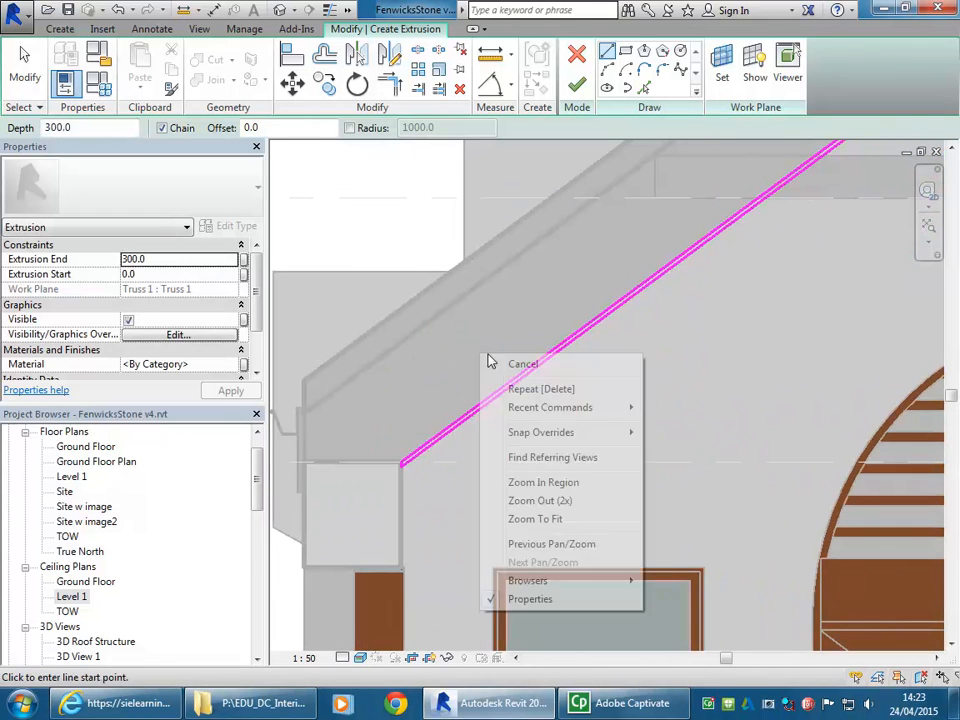
right_click(480, 352)
click(520, 364)
scroll(785, 389, down, 2)
mouse_move(785, 389)
middle_down()
mouse_move(525, 474)
mouse_move(456, 484)
mouse_move(446, 463)
middle_up()
scroll(525, 474, down, 1)
scroll(446, 463, down, 1)
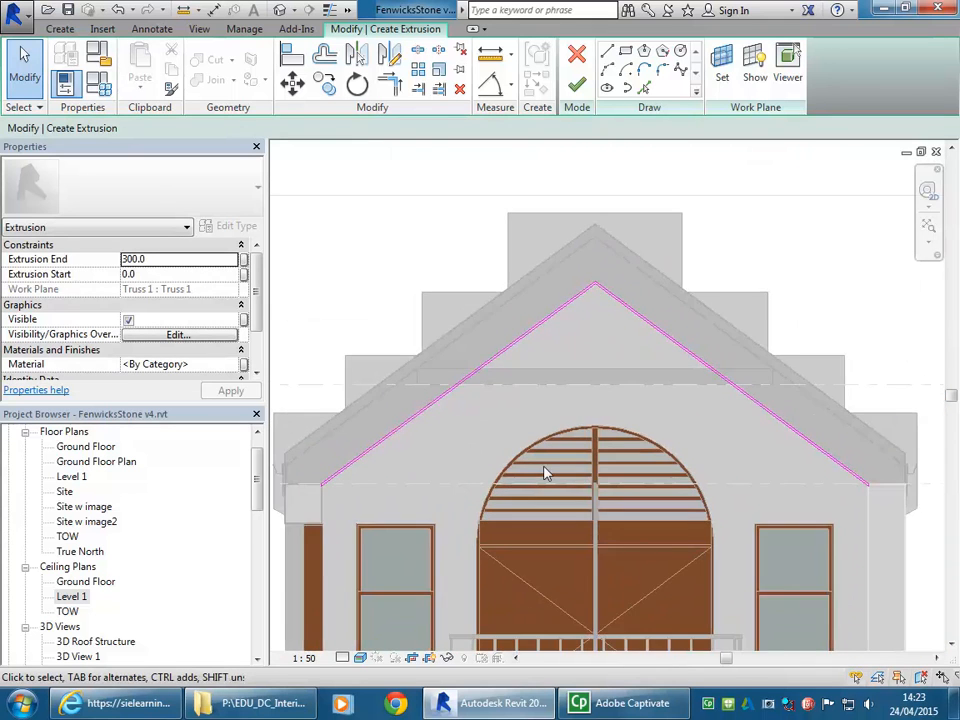
scroll(575, 475, up, 1)
middle_drag(583, 479, 597, 478)
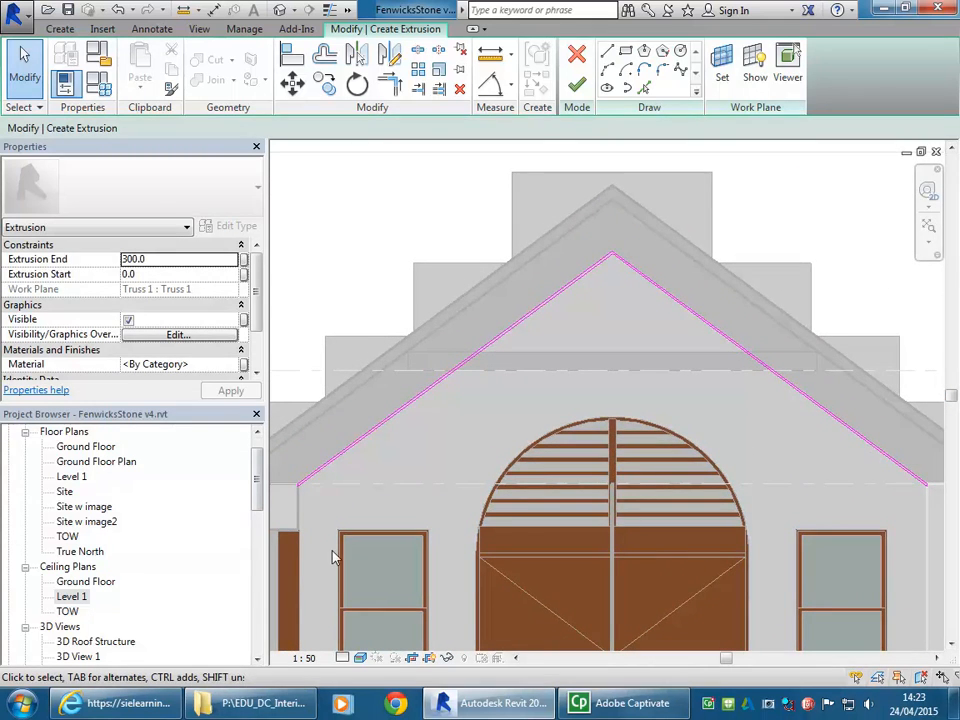
click(578, 88)
- Check the ceiling extrusion's position in the iso view and in the default {3D} view of the building
click(480, 314)
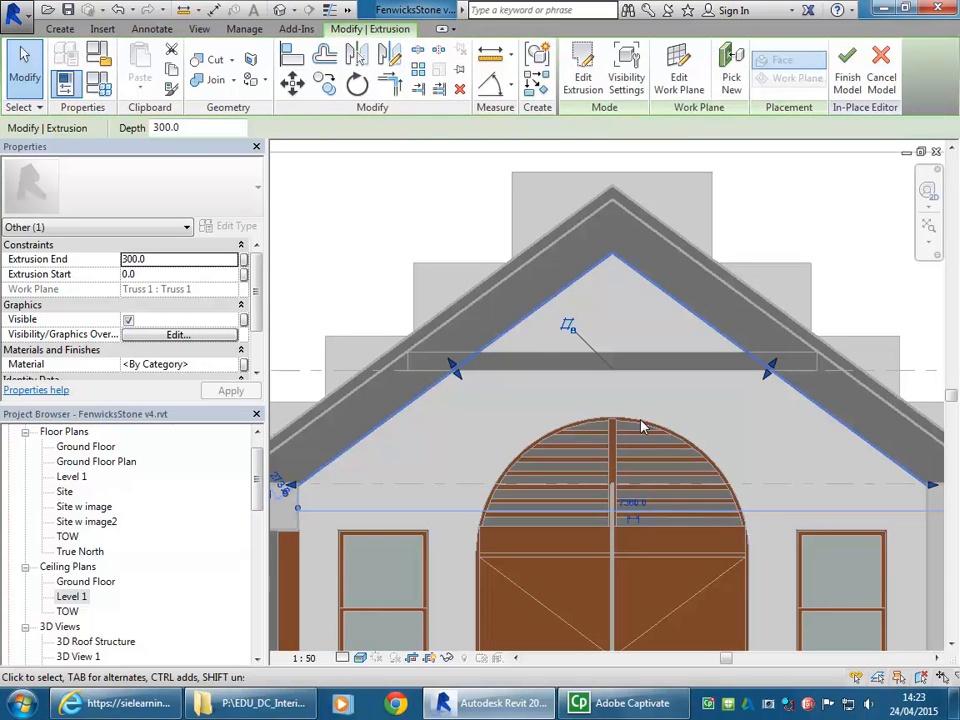
drag(258, 479, 259, 542)
double_click(63, 597)
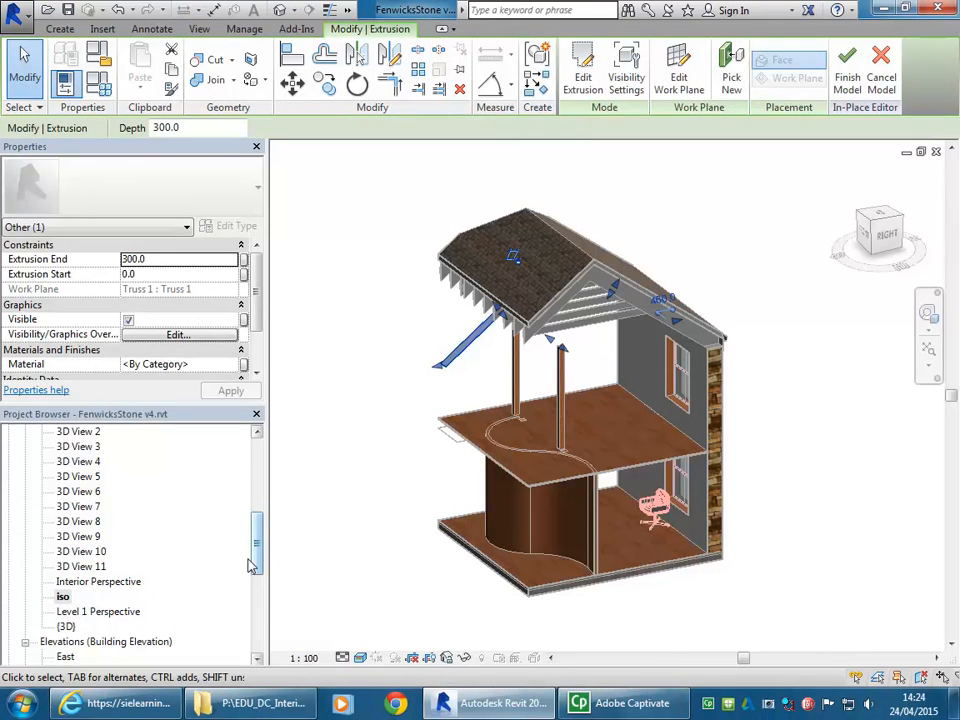
double_click(66, 626)
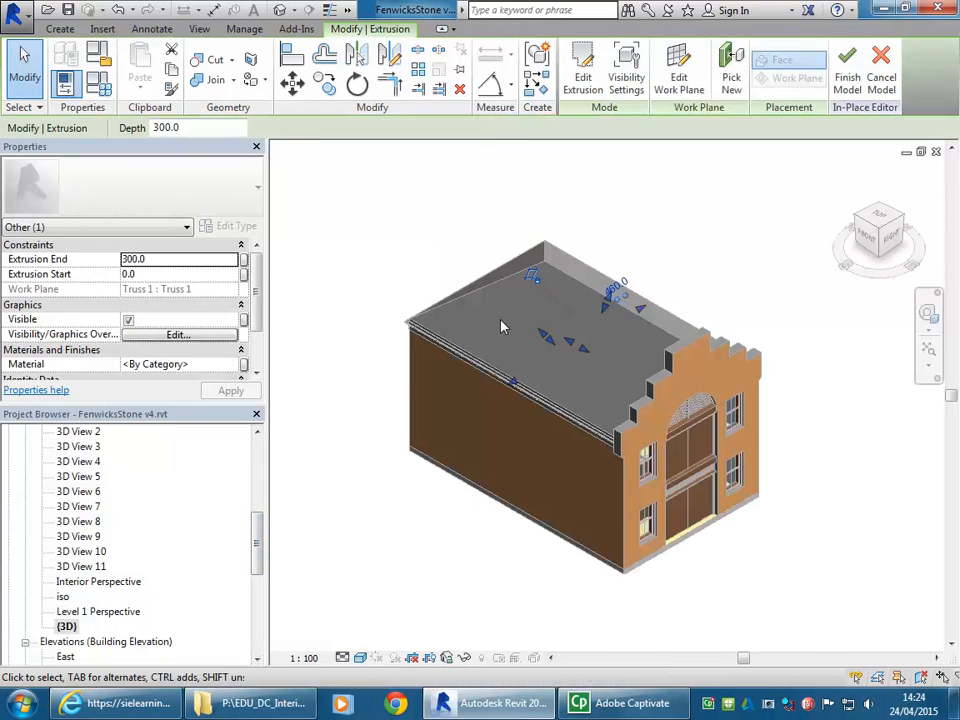
shift+middle_drag(499, 381, 654, 403)
scroll(643, 403, up, 5)
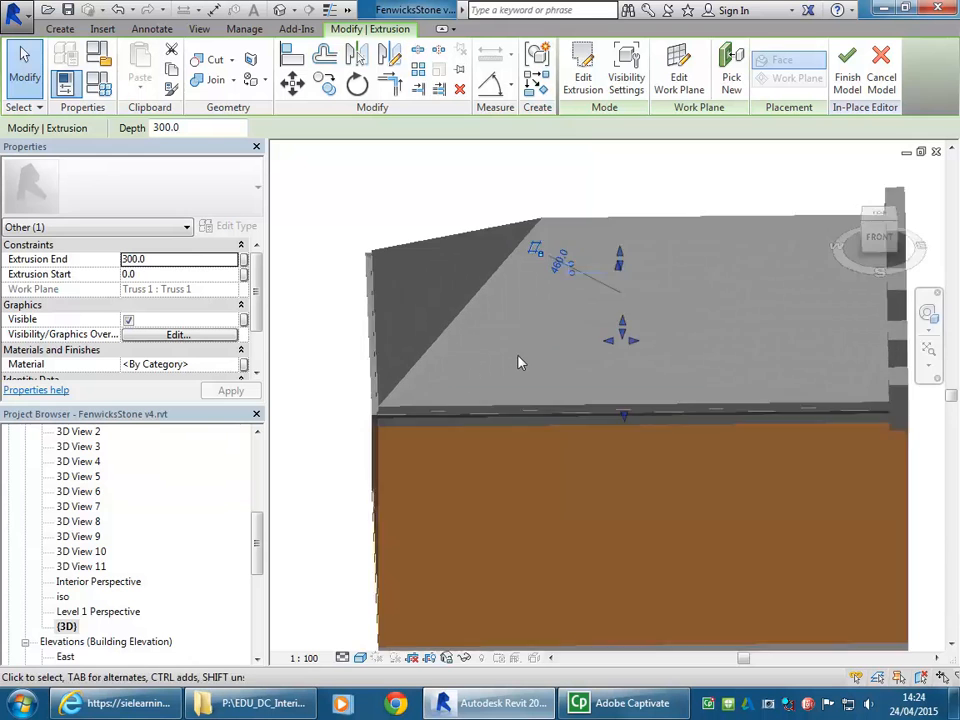
- Set the {3D} view's visual style to Wireframe and examine the ceiling extrusion among the roof trusses
click(360, 658)
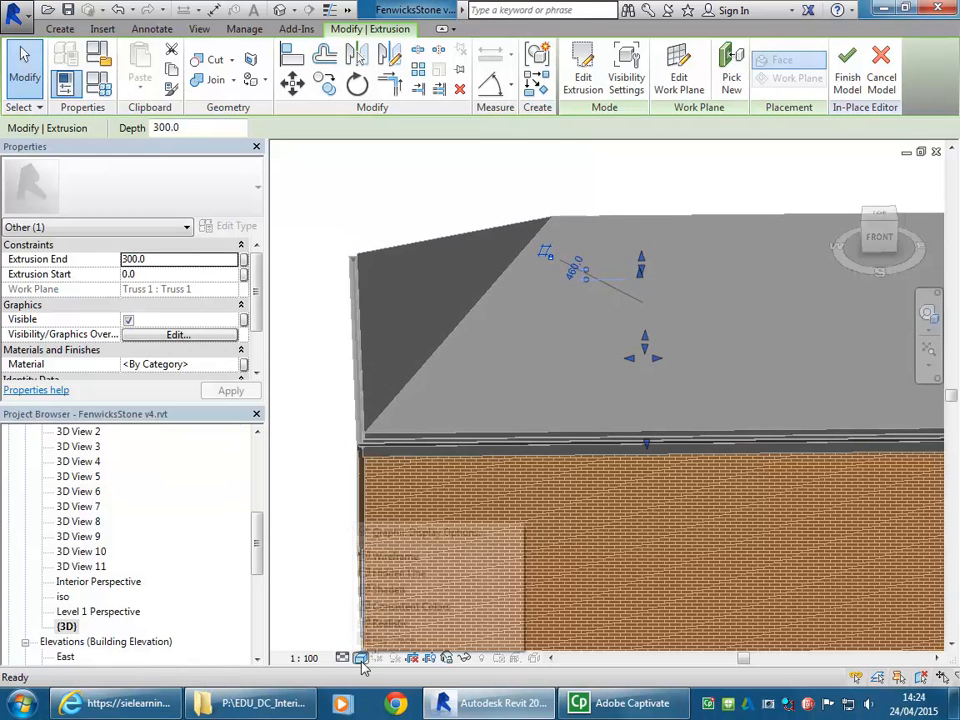
click(376, 560)
middle_drag(713, 364, 675, 380)
middle_drag(551, 355, 640, 290)
scroll(617, 262, up, 5)
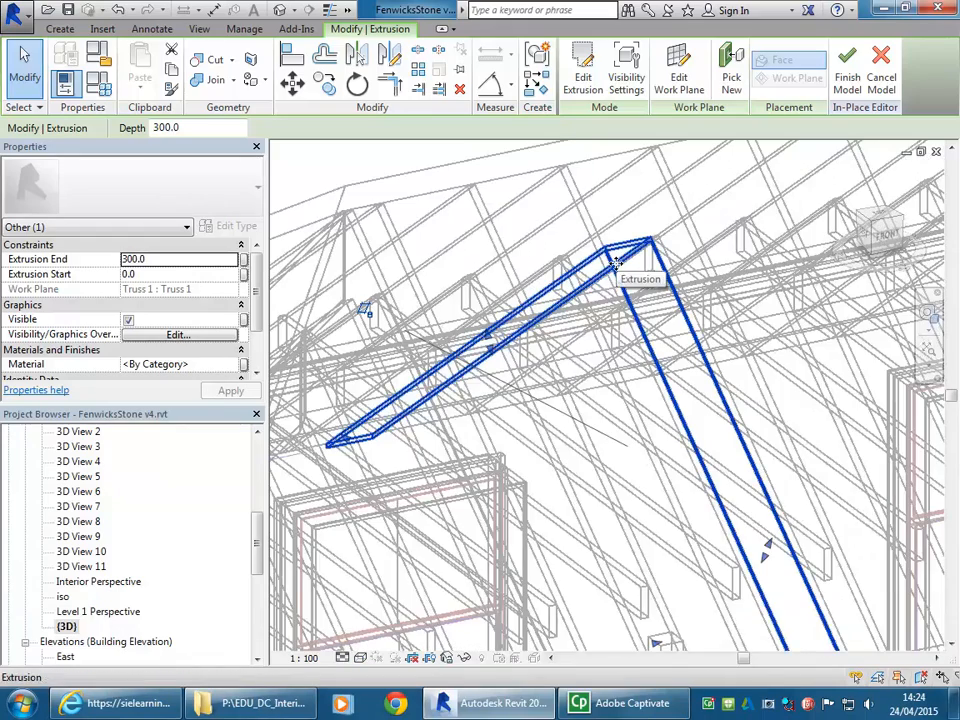
- Stretch the raked ceiling extrusion along the roof to Extrusion End 2000 and Extrusion Start -6050
scroll(617, 262, down, 5)
drag(540, 447, 492, 454)
middle_drag(701, 397, 588, 451)
scroll(588, 451, down, 2)
drag(548, 470, 812, 420)
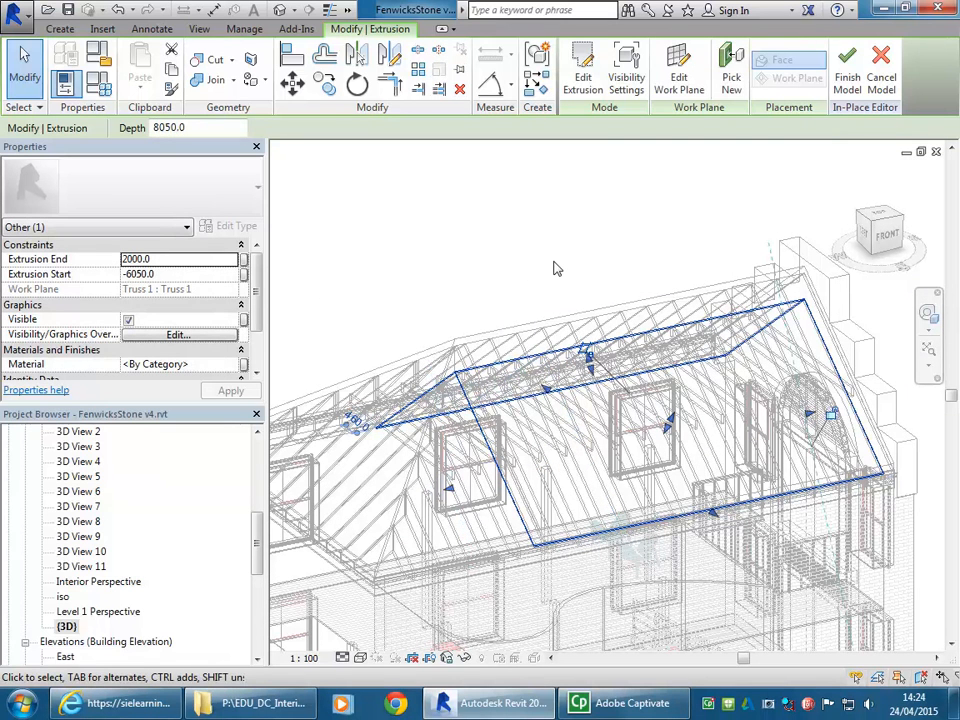
click(416, 263)
middle_drag(416, 263, 526, 246)
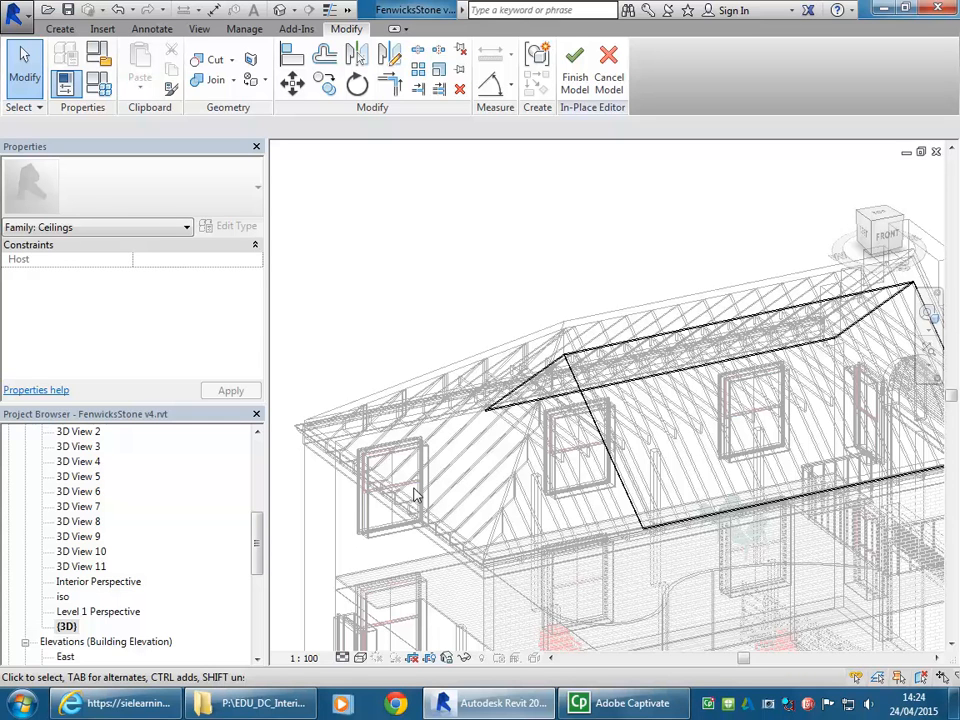
- Check the family category assigned to the in-place model, leaving Ceilings selected
click(100, 57)
click(347, 231)
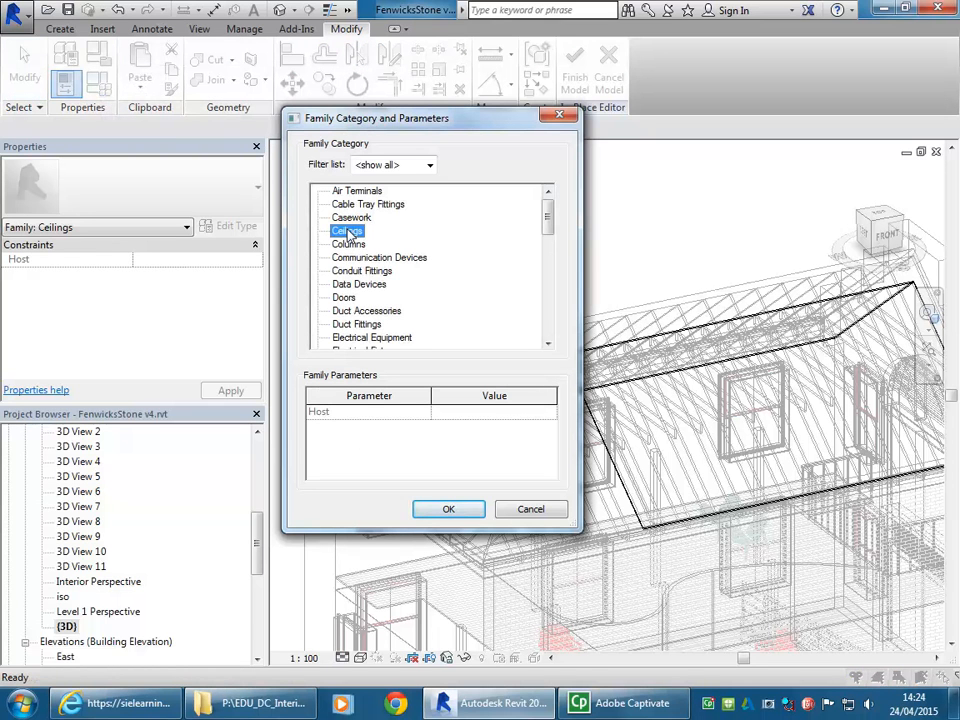
click(548, 512)
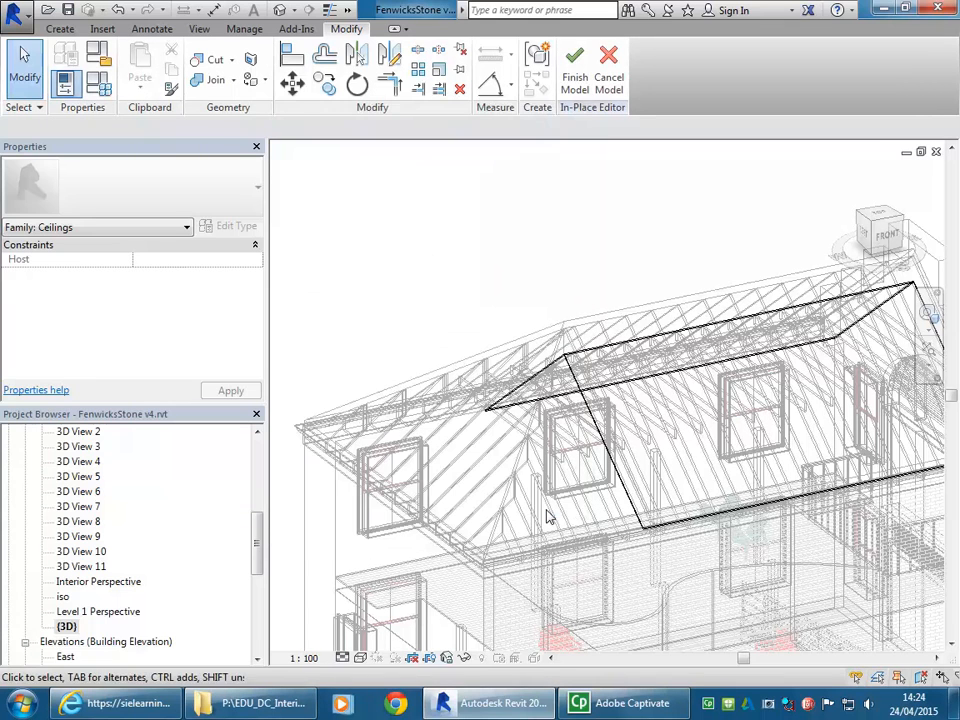
- Finish the in-place ceiling model and bring the whole building into view
middle_drag(535, 383, 467, 371)
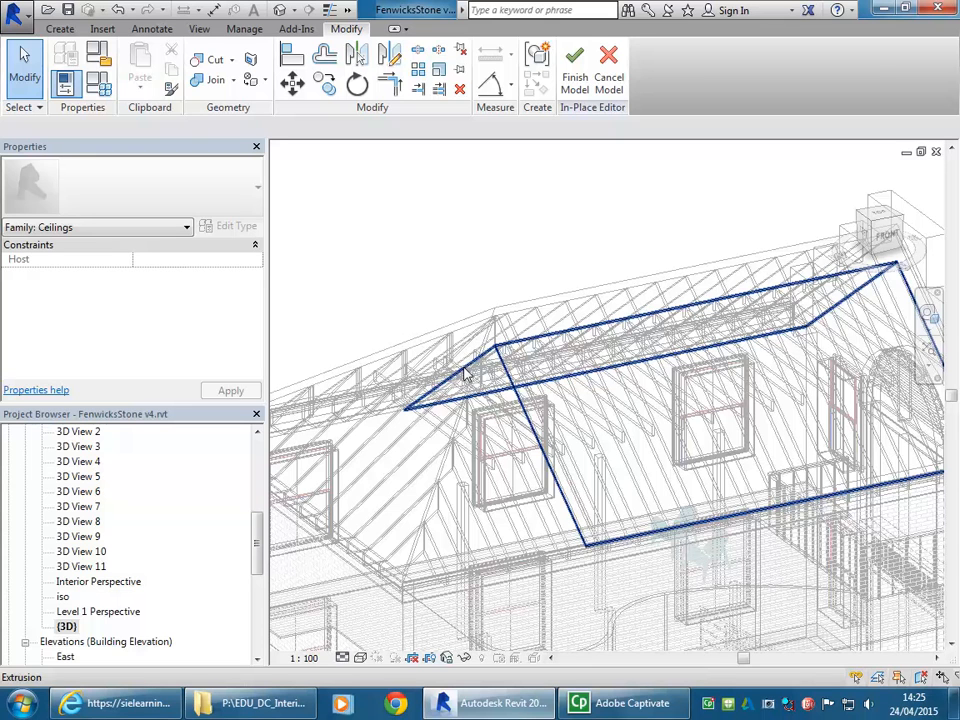
click(570, 76)
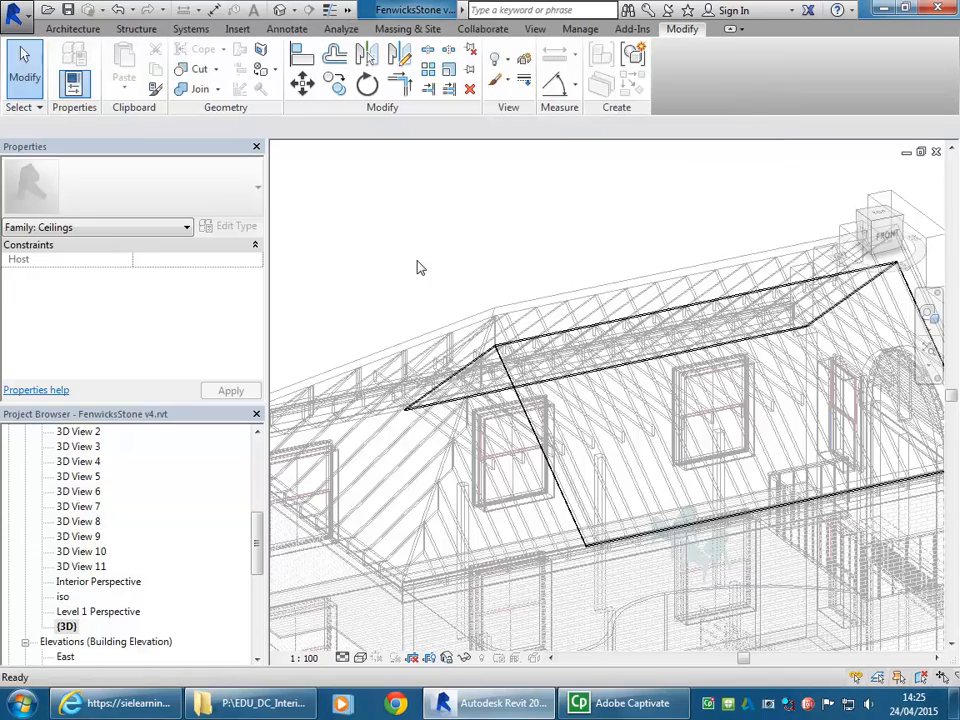
scroll(418, 268, down, 4)
middle_drag(418, 268, 502, 258)
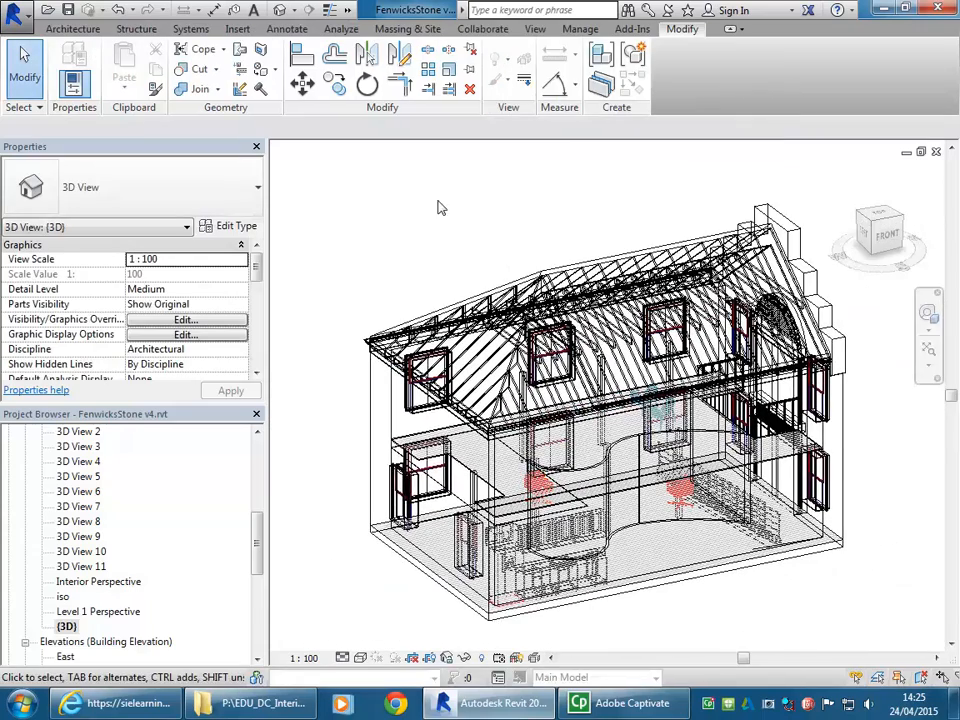
- Start opening a project and look in the Balmain Warehouse folder, reached through EDU_DC_InteriorDesign and CAD 2 on the P: drive
click(47, 10)
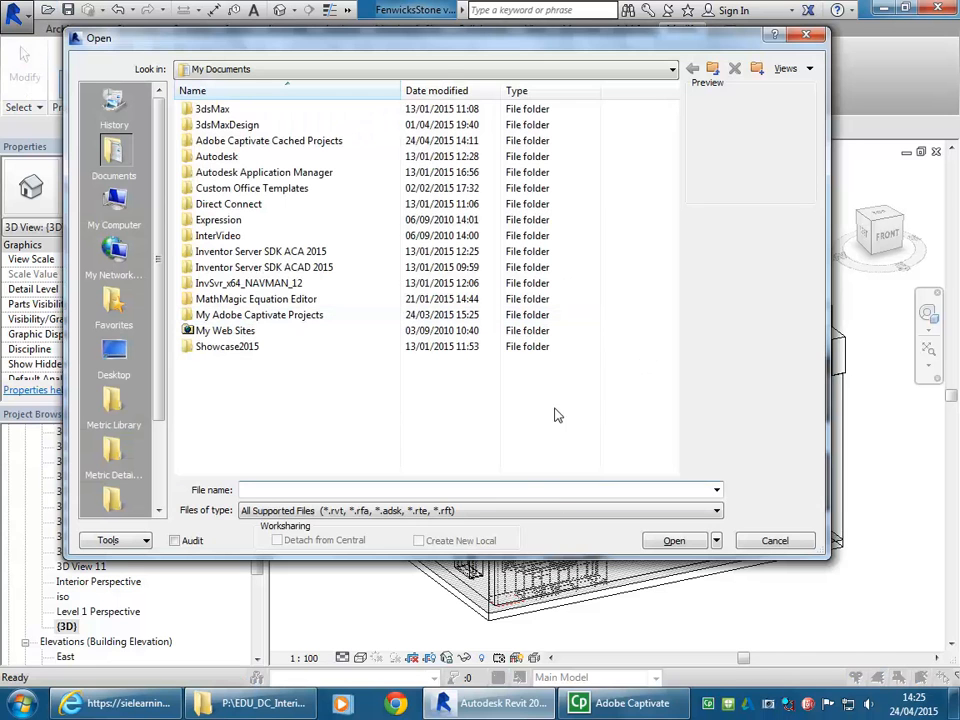
click(446, 72)
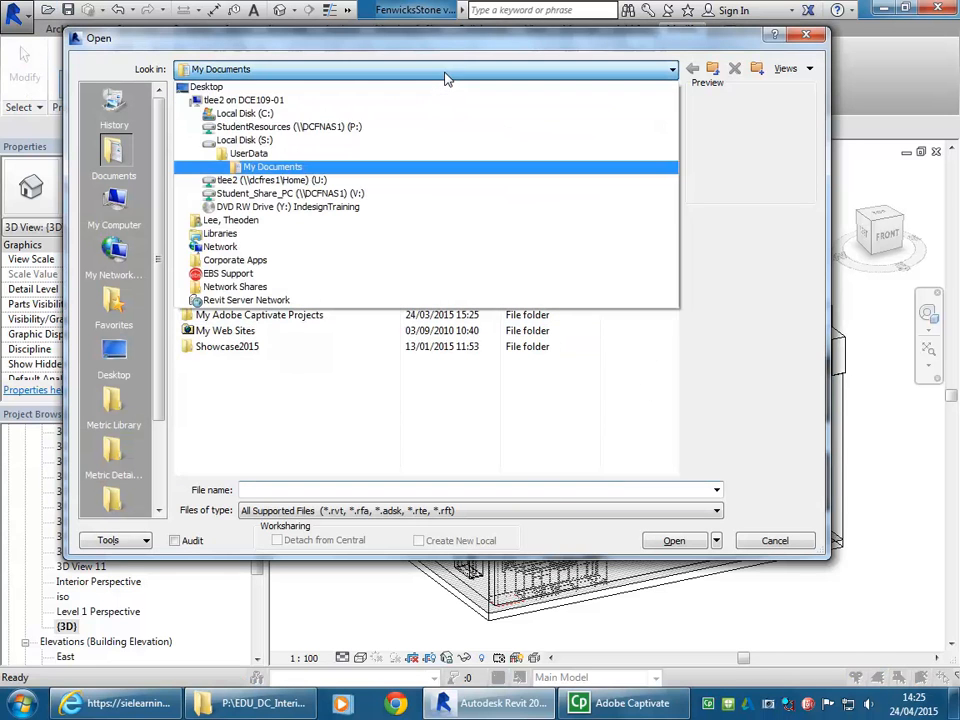
click(362, 128)
double_click(248, 219)
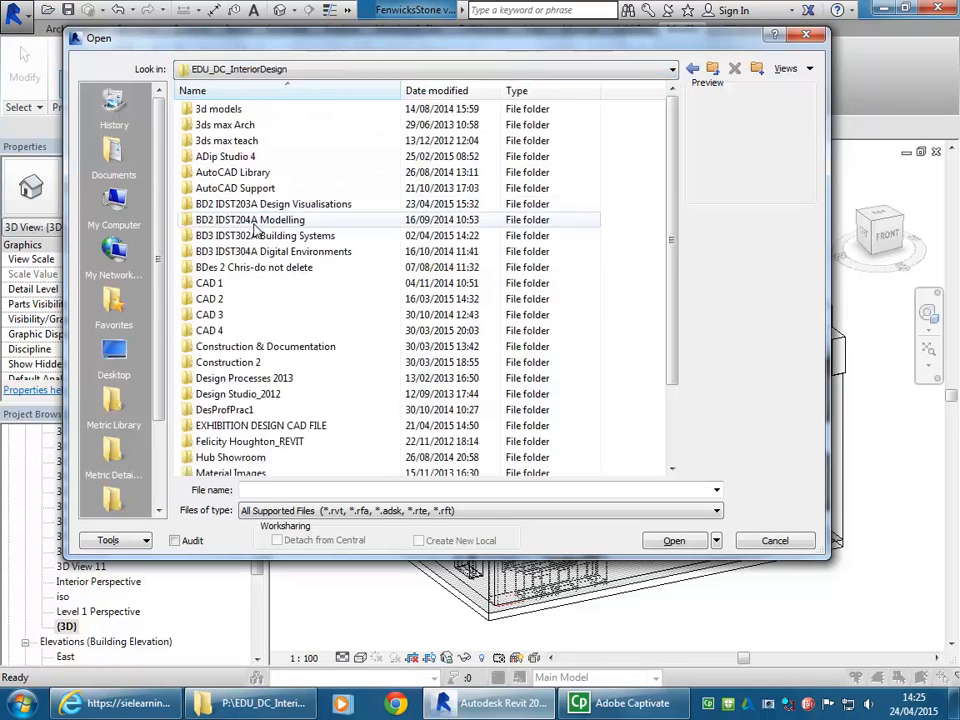
double_click(205, 299)
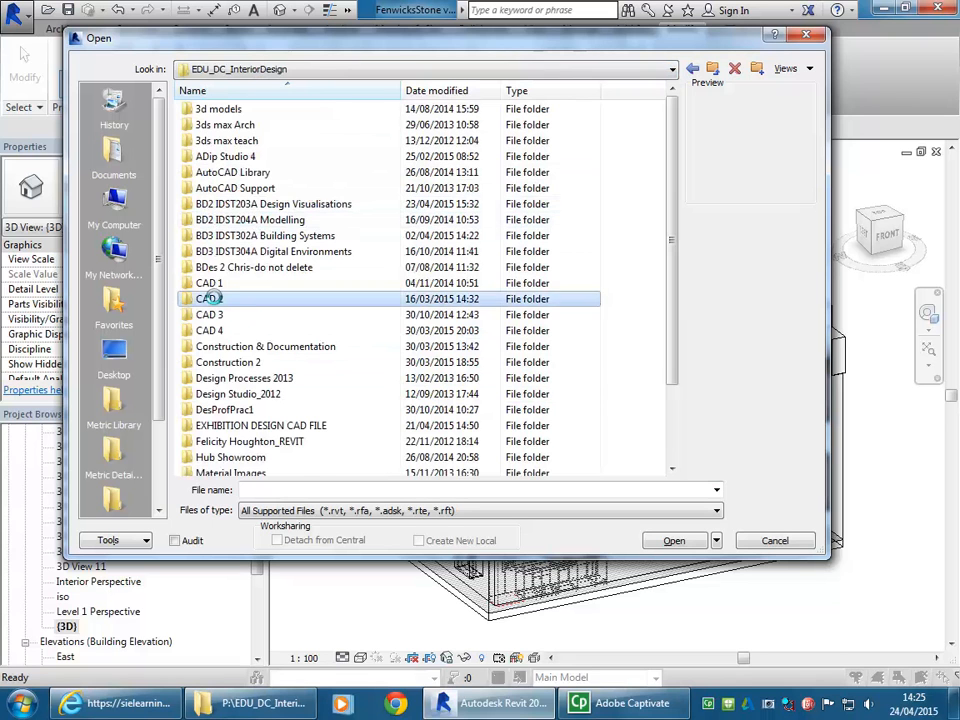
double_click(238, 173)
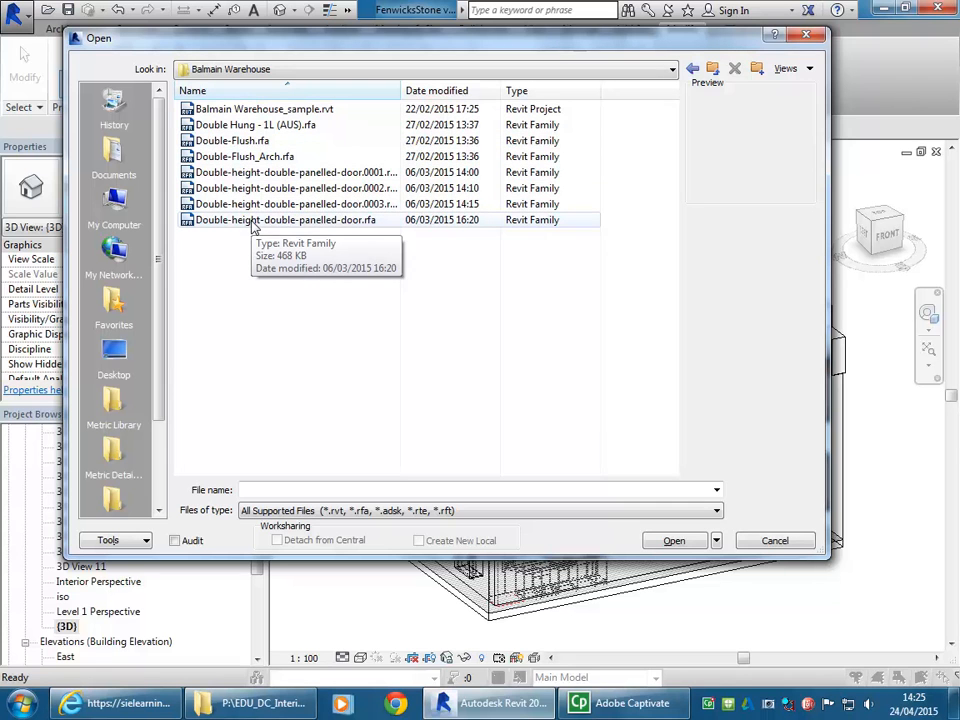
- Browse to the 2015 2P CAD2 folder on the Student_Share_PC (V:) drive
click(283, 74)
click(300, 207)
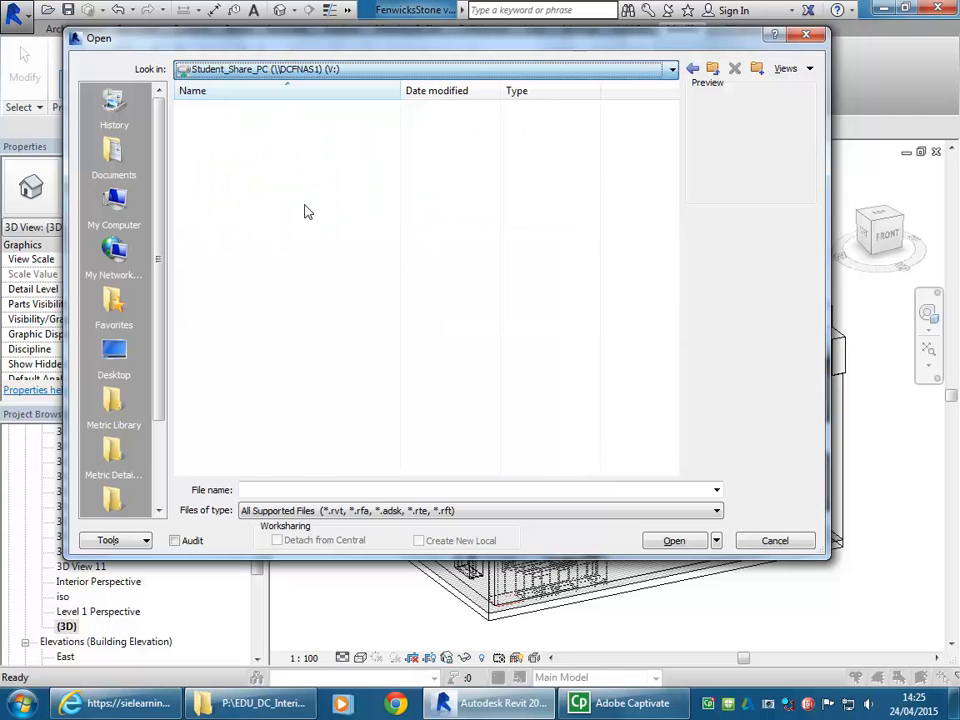
drag(671, 103, 674, 140)
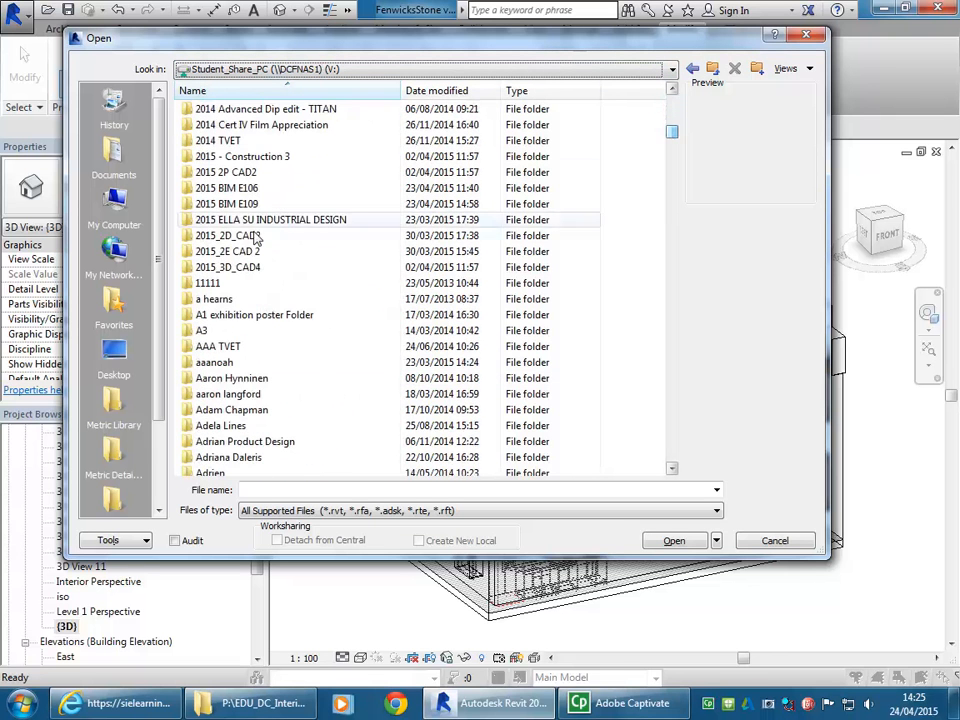
double_click(228, 172)
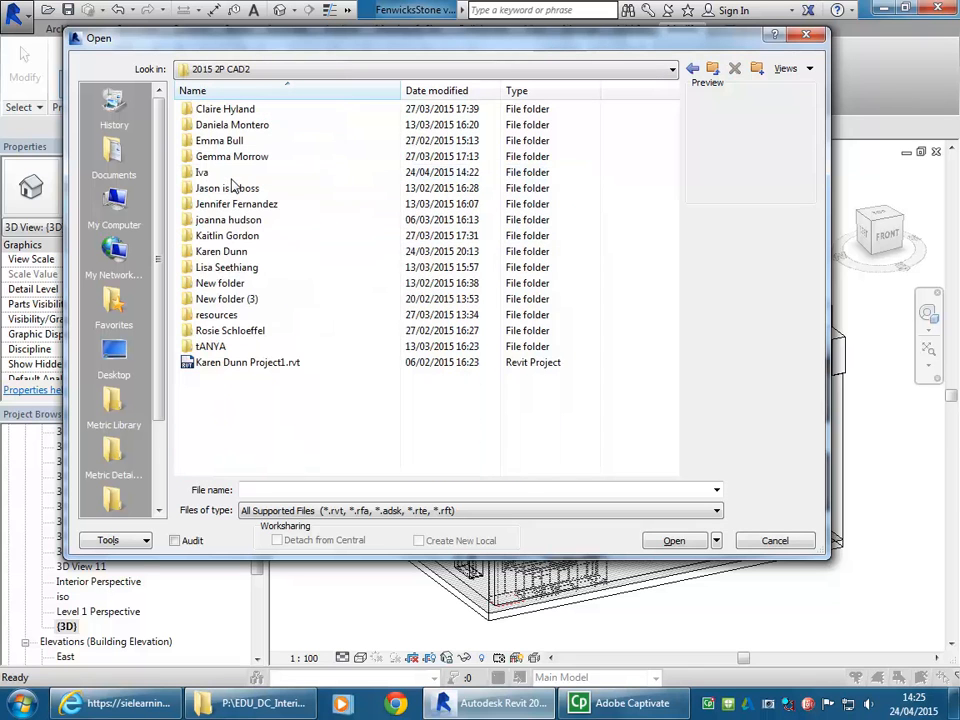
- Preview Roof Structure anc Ceiling.rvt in a student's folder and return to the 2015 2P CAD2 folder
double_click(212, 346)
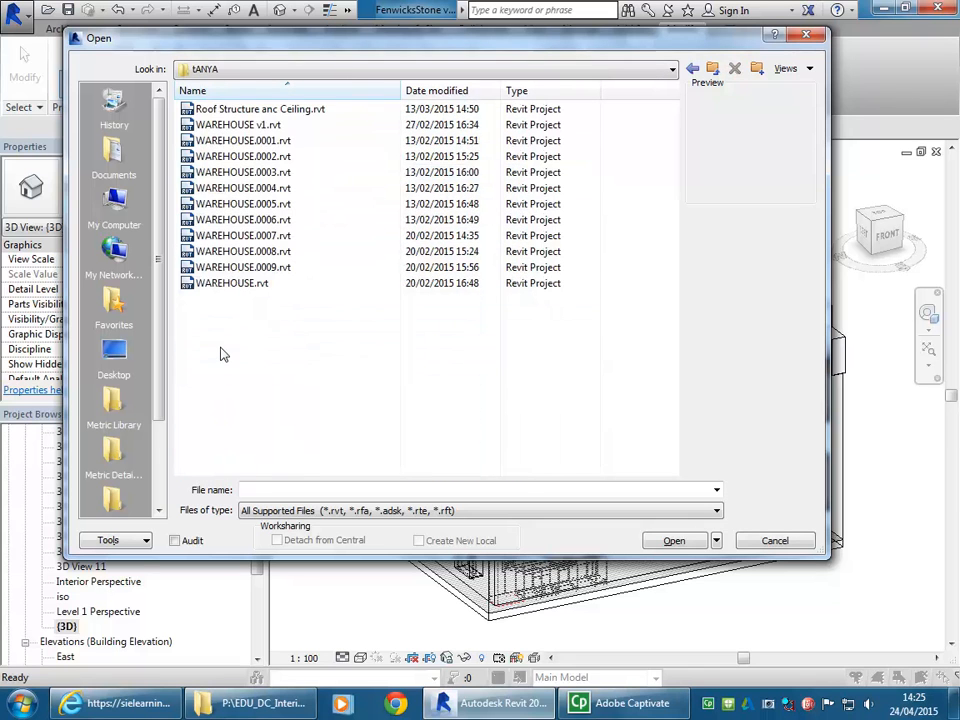
click(253, 108)
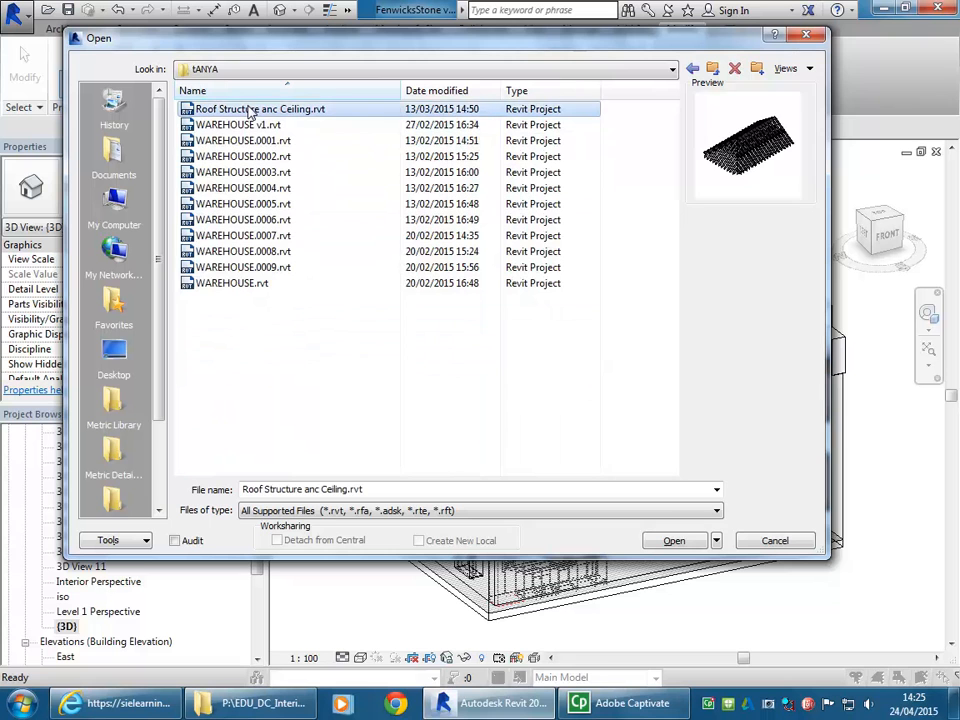
click(692, 68)
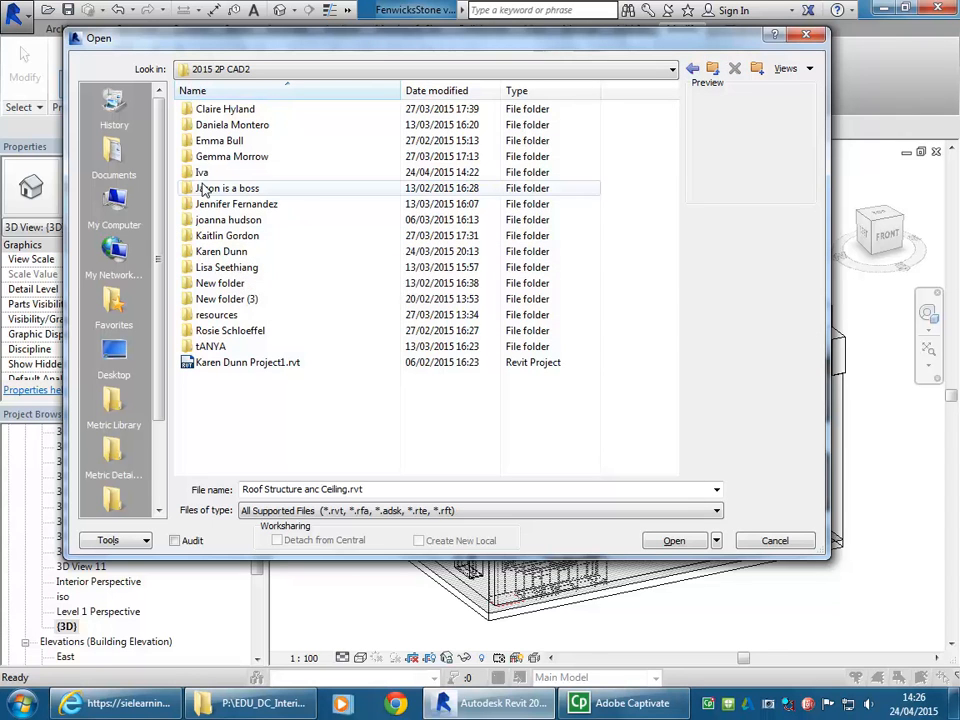
- Open Ground floor ceiling joists.rvt from the resources folder, continuing even though another user has it open
double_click(215, 315)
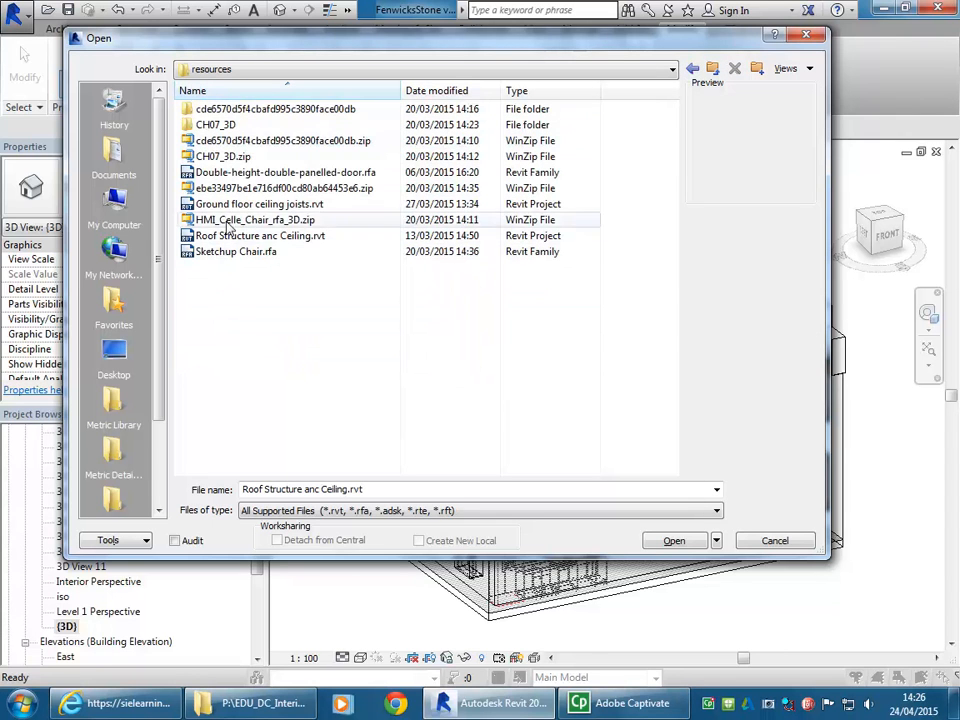
click(236, 204)
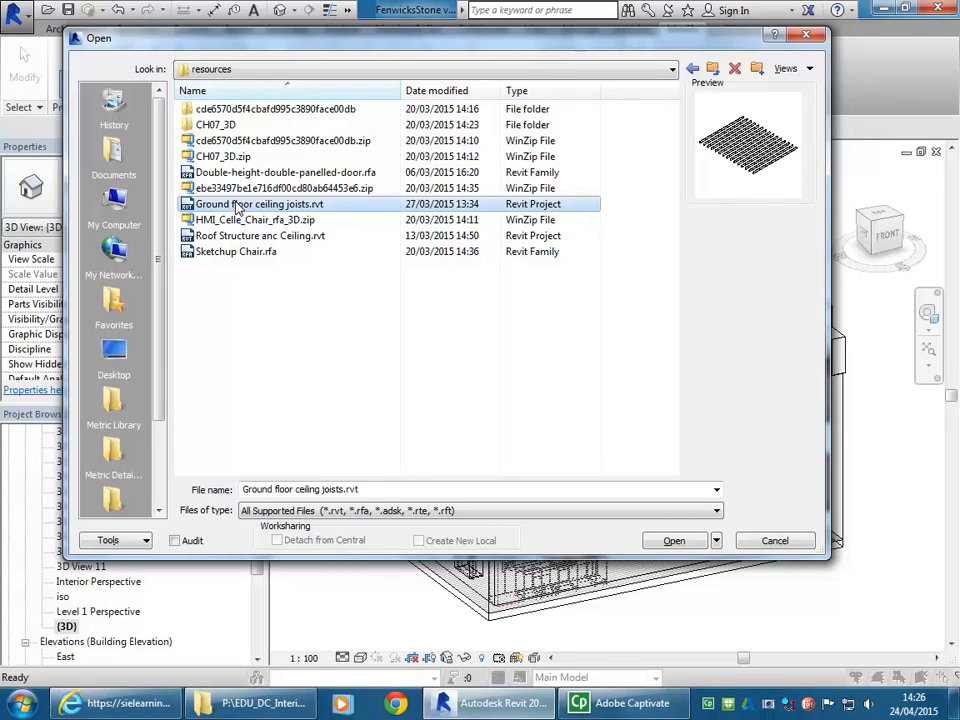
double_click(238, 205)
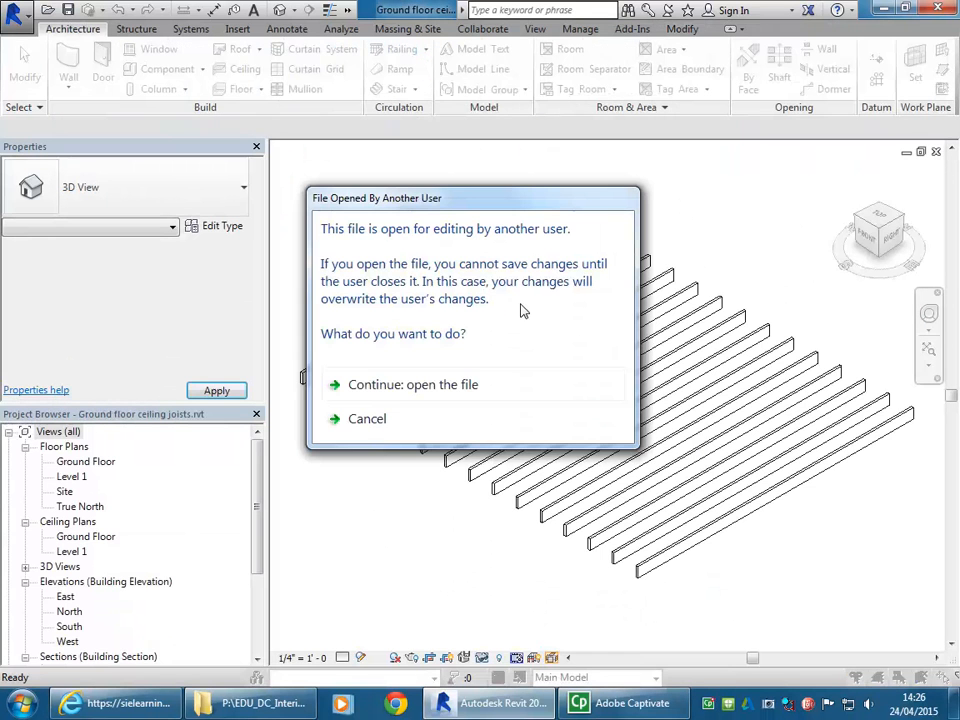
click(467, 386)
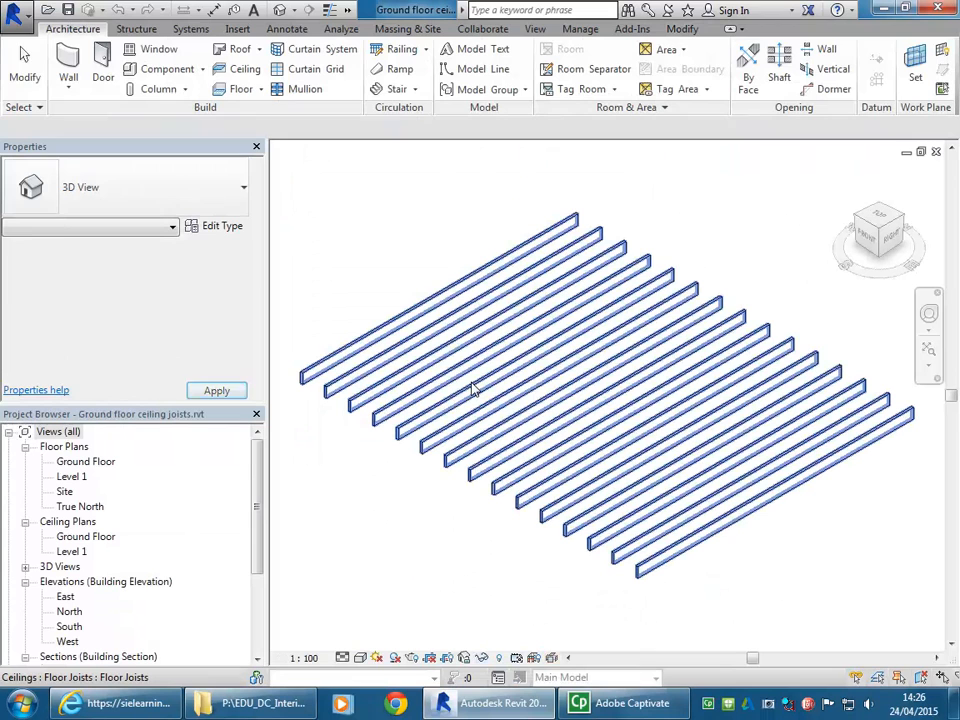
- Copy the whole set of floor joists to the clipboard
click(585, 515)
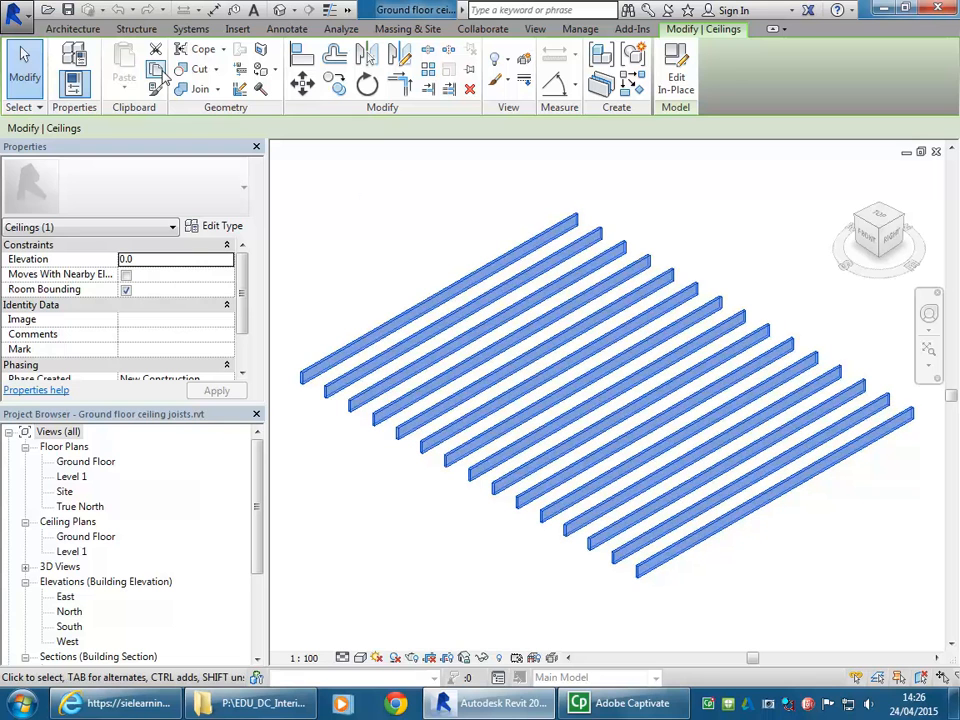
click(160, 75)
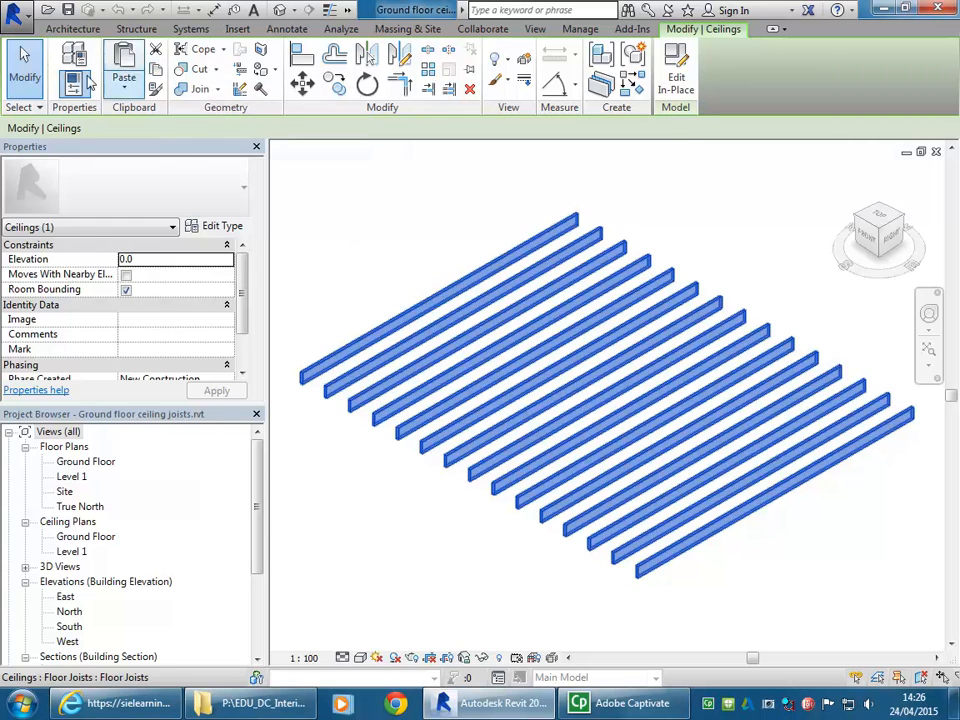
click(336, 246)
click(377, 332)
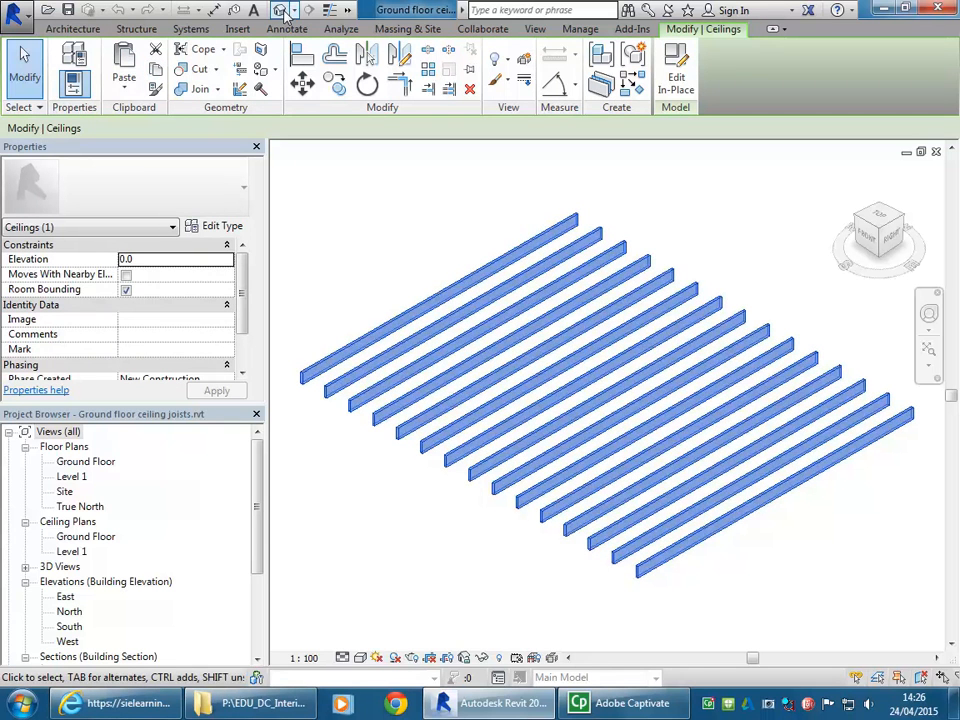
- Switch back to FenwicksStone v4.rvt and open its Ground Floor ceiling plan
click(347, 9)
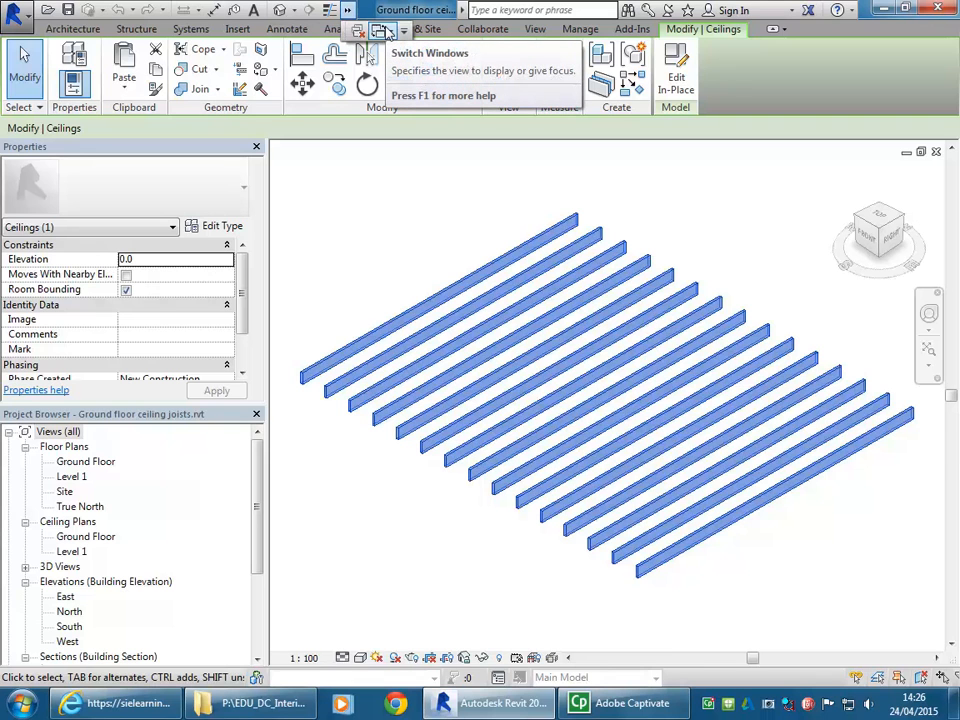
click(386, 32)
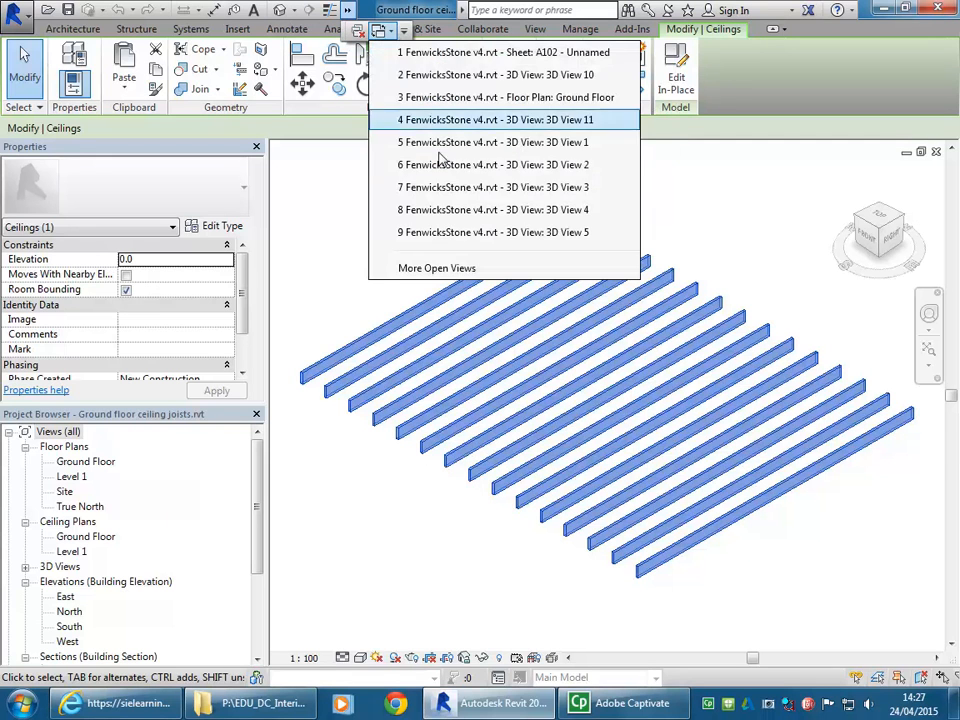
click(492, 98)
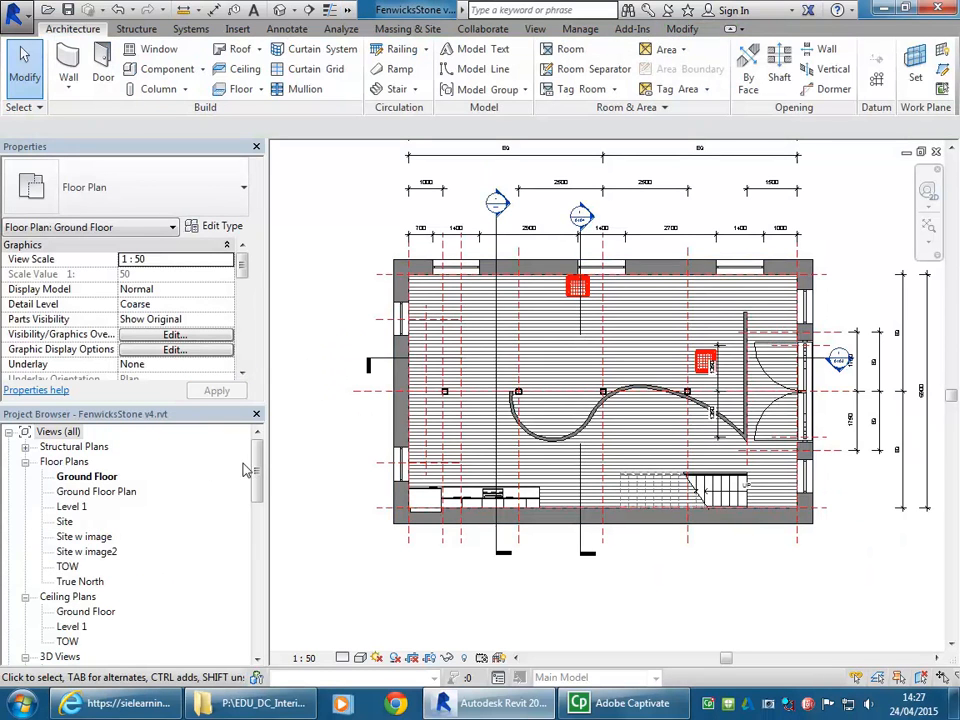
mouse_move(257, 476)
mouse_down()
mouse_move(257, 510)
mouse_move(257, 484)
mouse_up()
double_click(86, 552)
mouse_move(538, 482)
middle_down()
mouse_move(542, 422)
mouse_move(512, 425)
middle_up()
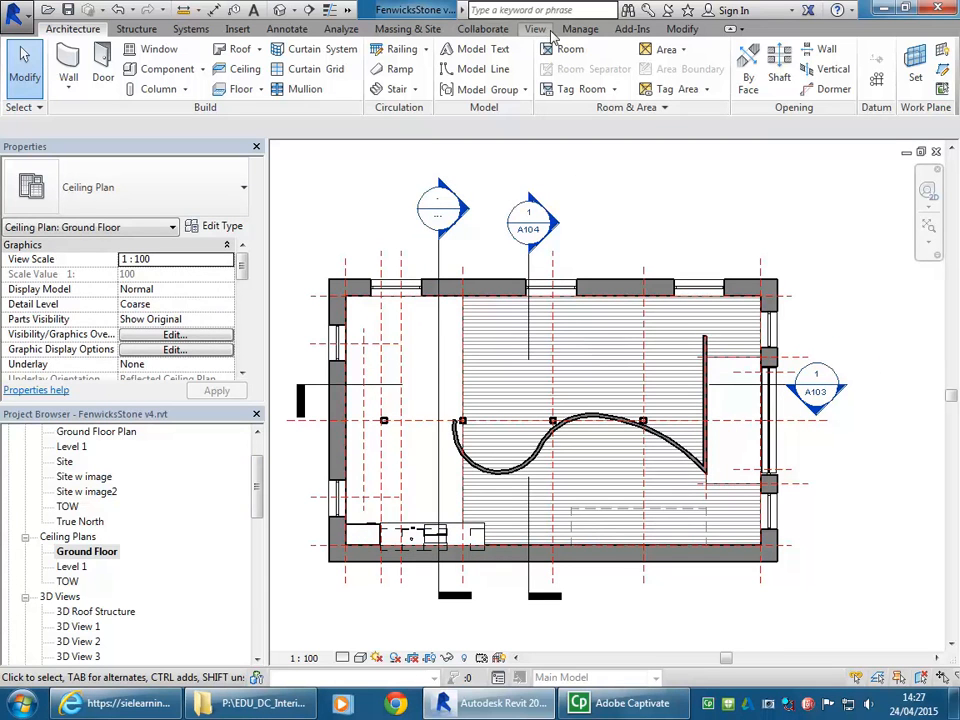
- Paste the copied joists aligned to the current view in the Ground Floor ceiling plan and deselect them
click(686, 29)
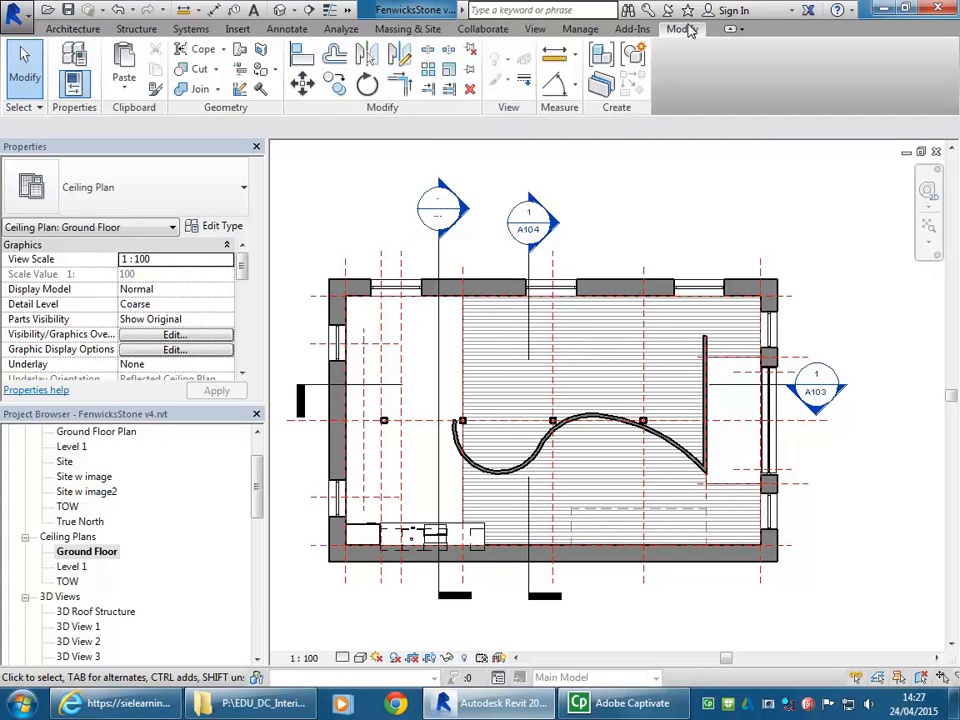
click(124, 88)
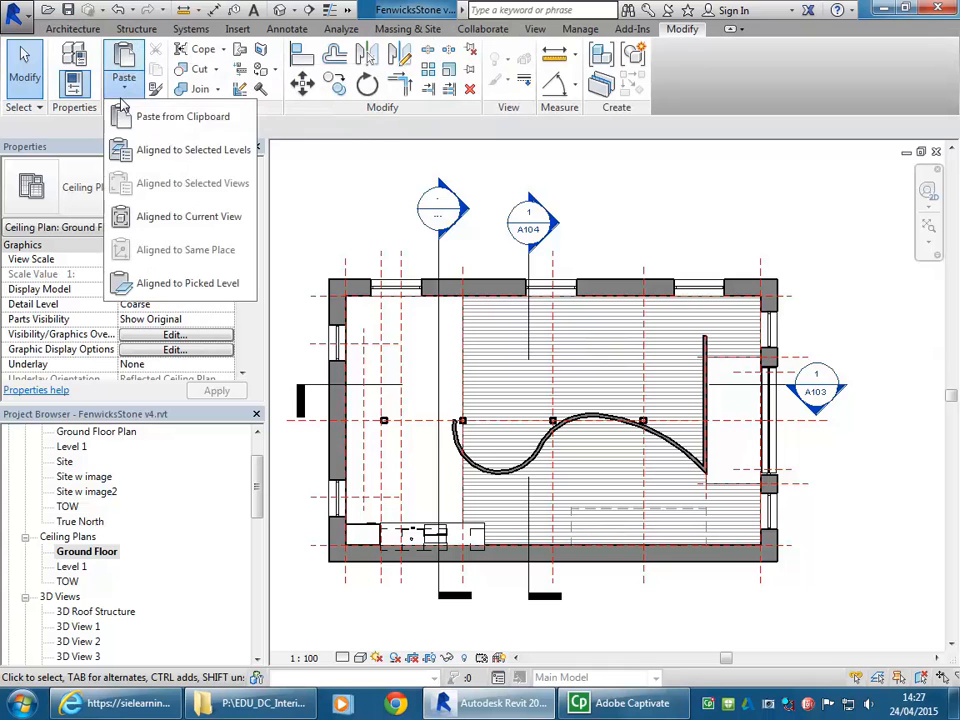
click(150, 218)
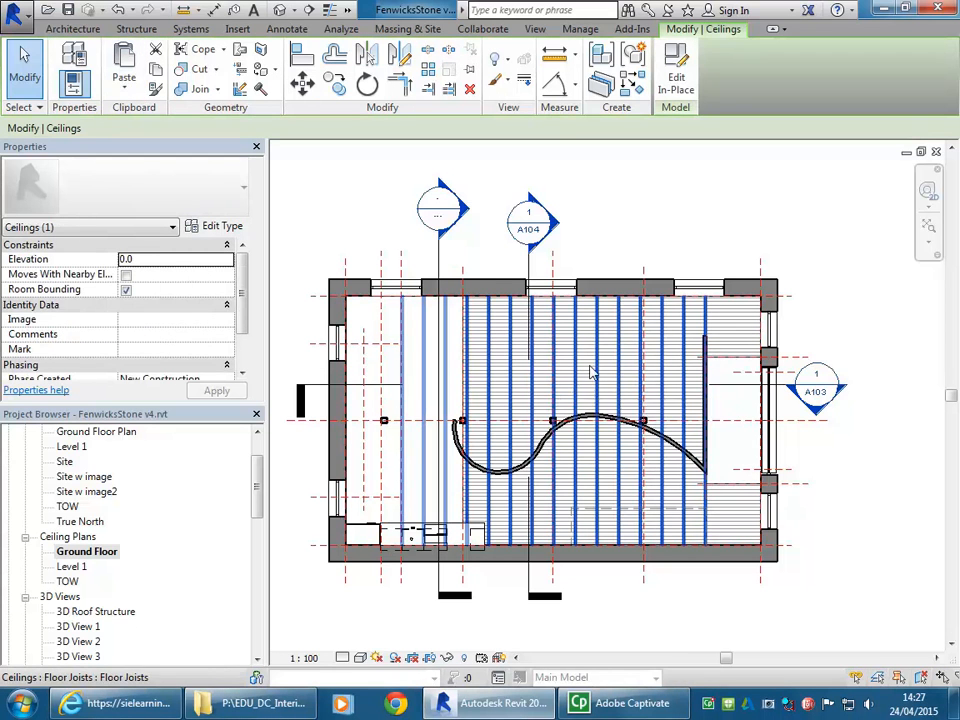
click(591, 170)
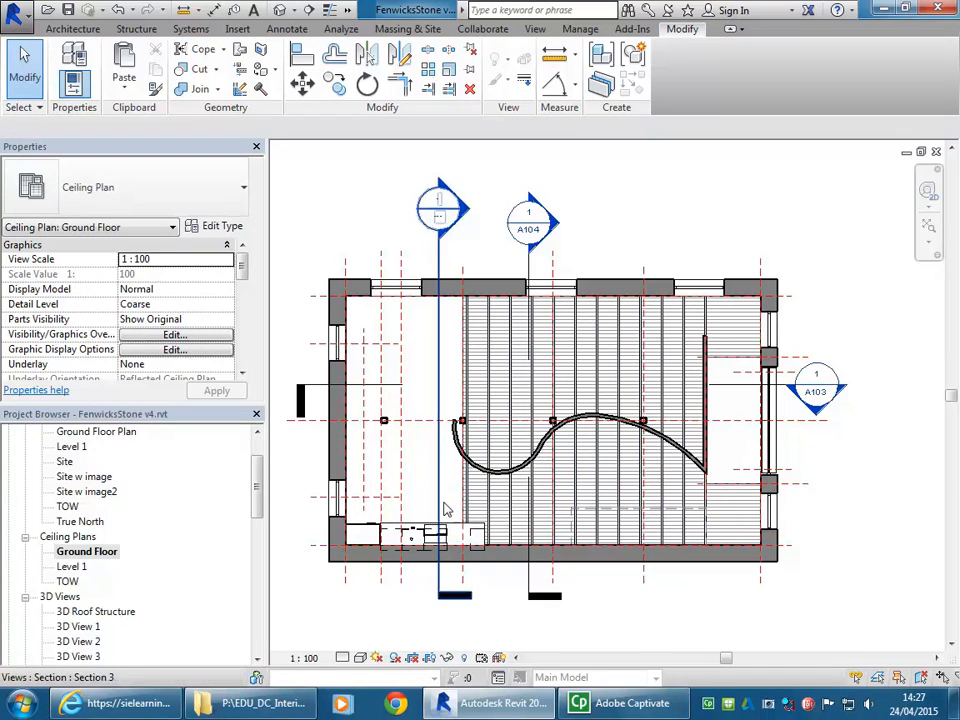
- Select the pasted floor joists to check their extent across the Ground Floor ceiling plan, and clear the selection
middle_drag(564, 486, 605, 479)
scroll(513, 512, up, 1)
scroll(513, 512, up, 1)
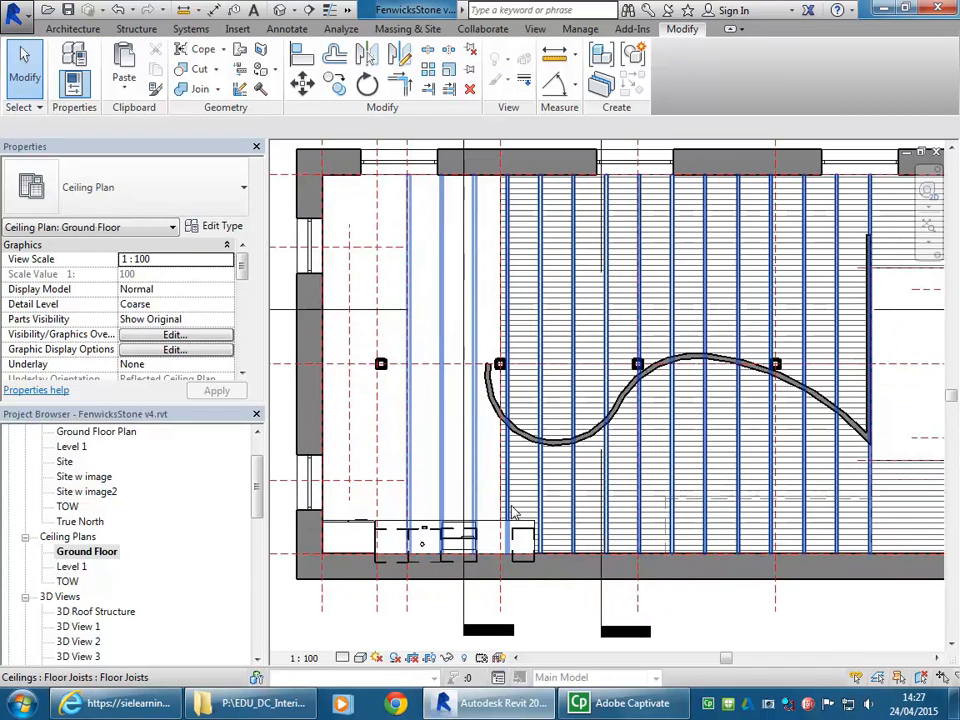
click(513, 512)
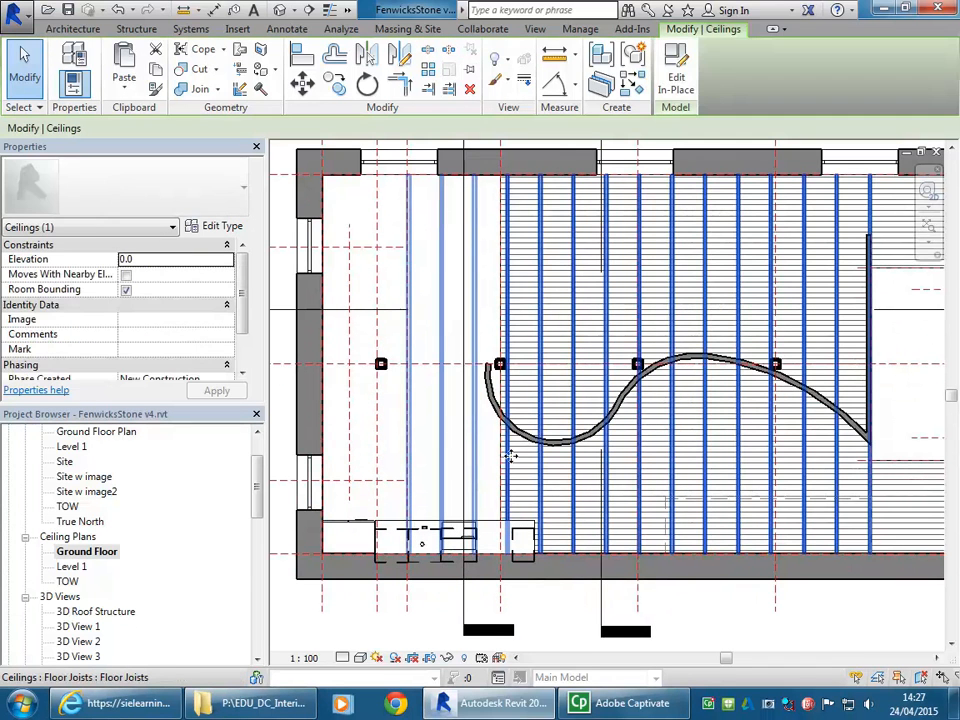
scroll(515, 455, down, 3)
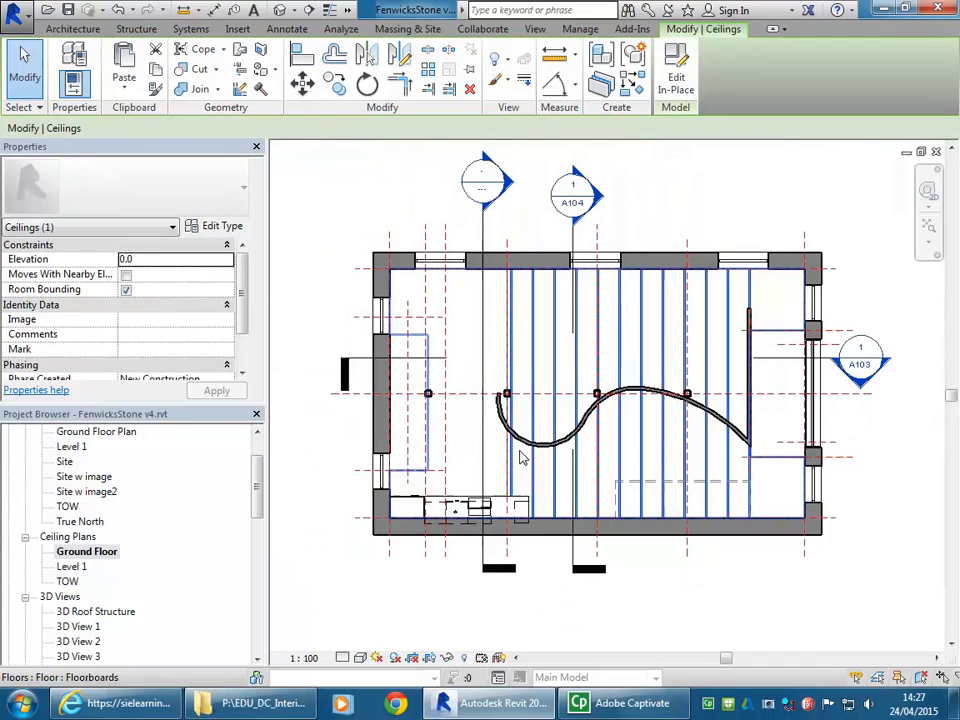
click(737, 221)
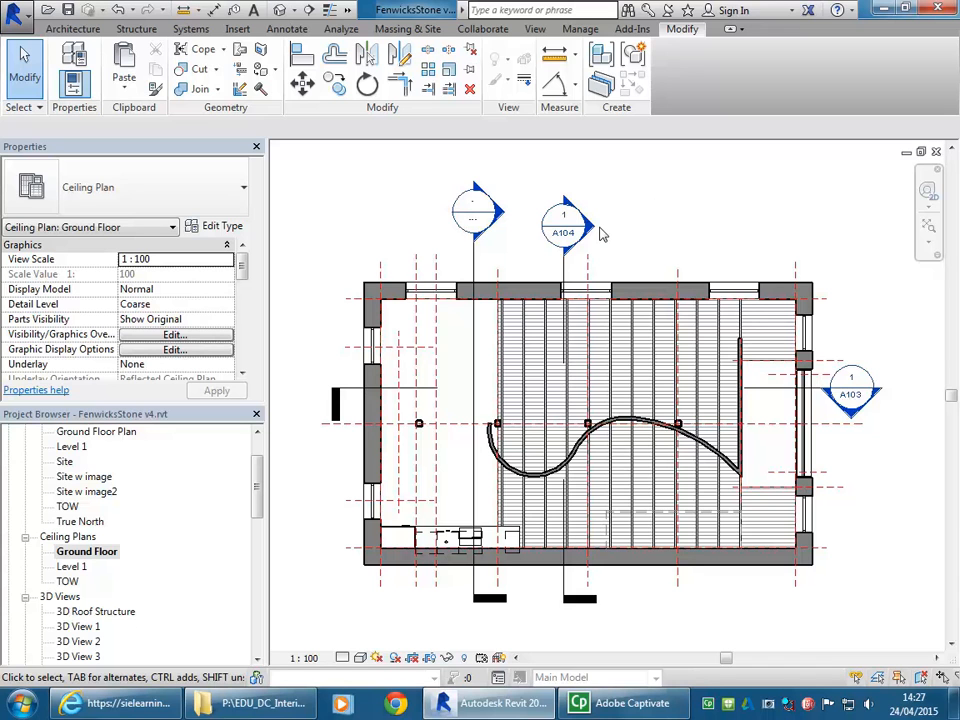
- Load the Ceiling Light - Flat Round.rfa family from the Lighting, Architectural, Internal folder of the Australia library for component placement
click(72, 28)
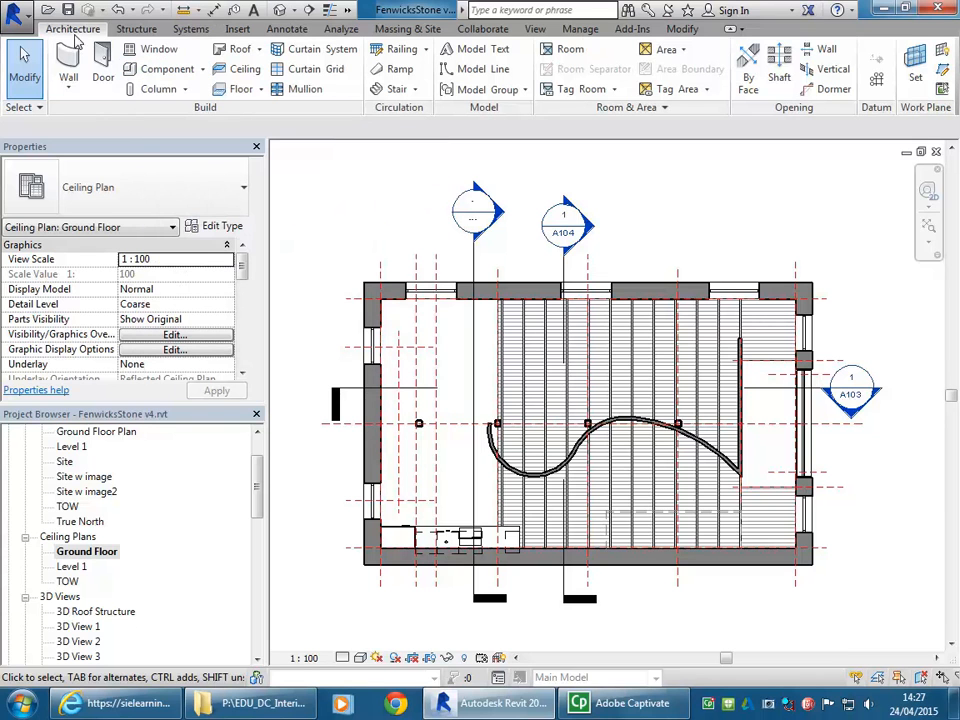
click(158, 70)
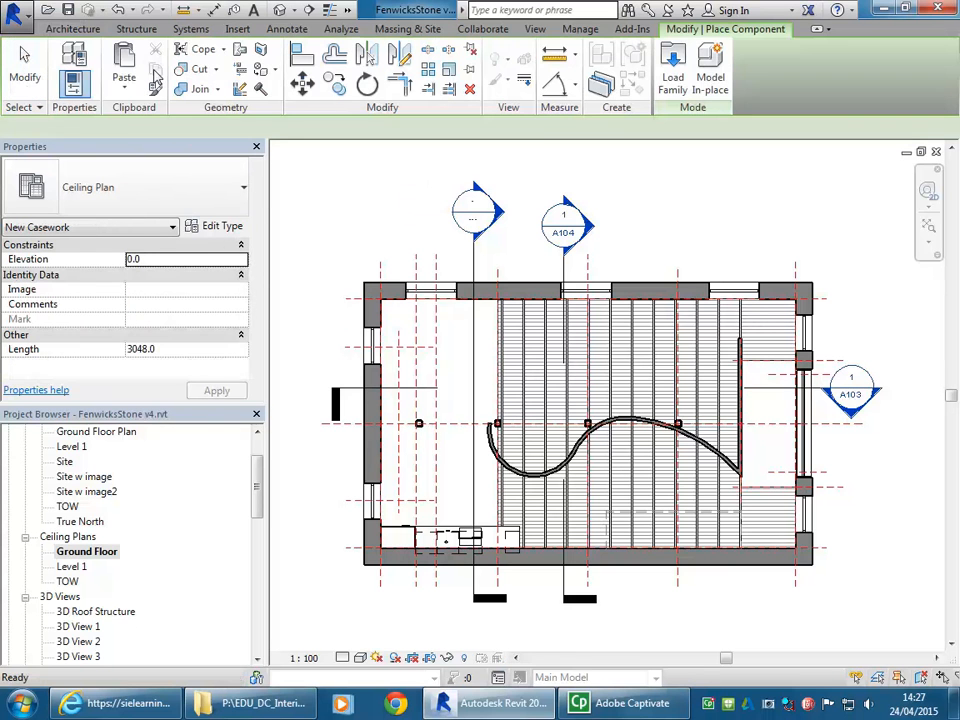
click(673, 70)
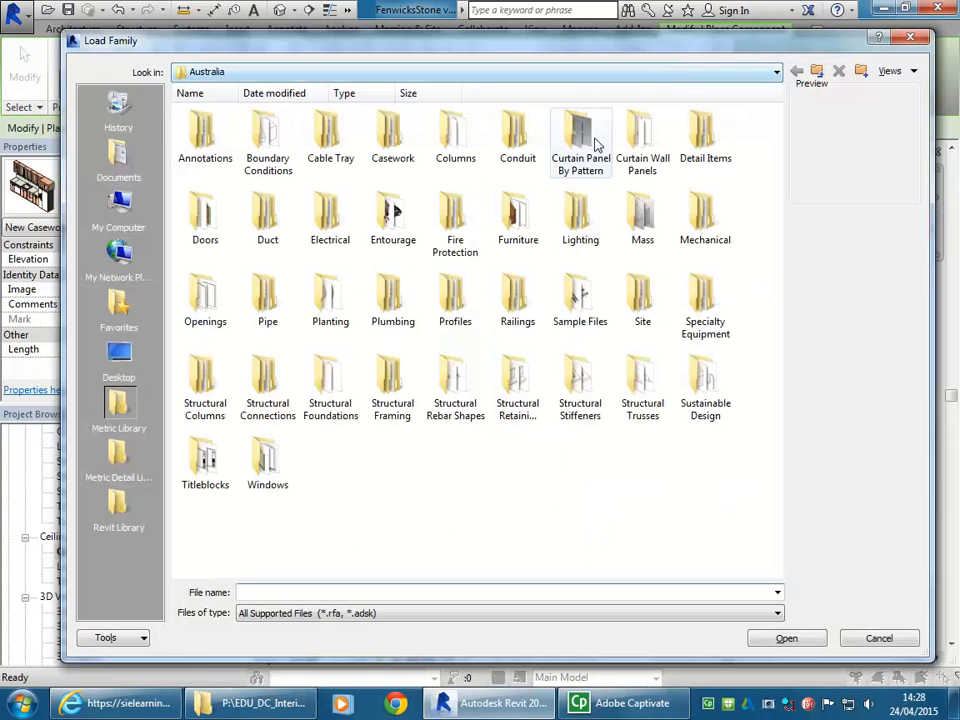
double_click(575, 221)
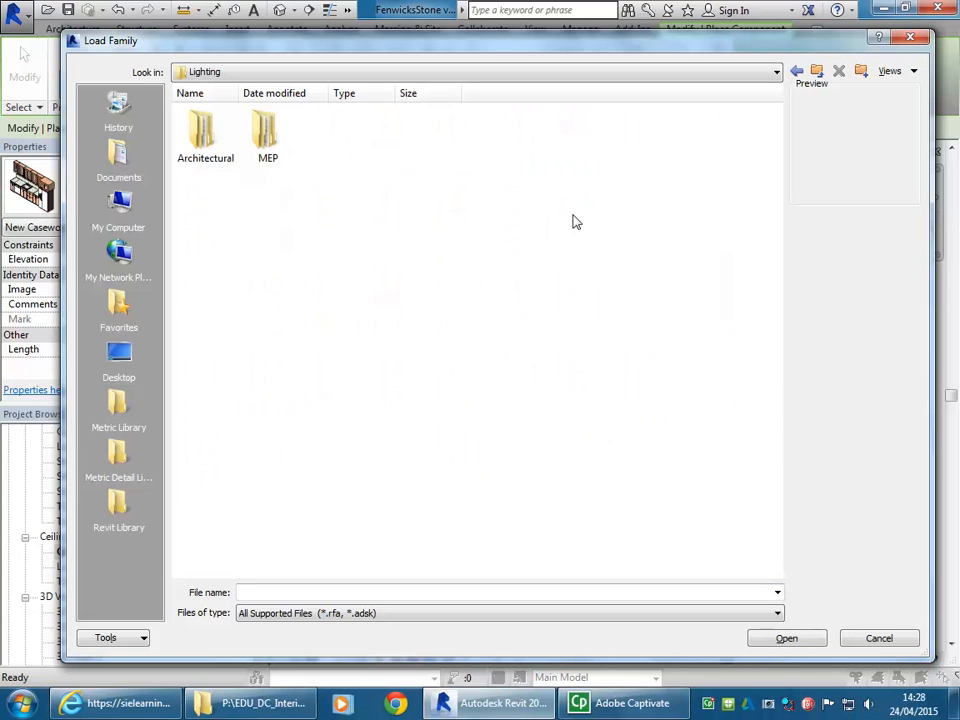
double_click(210, 145)
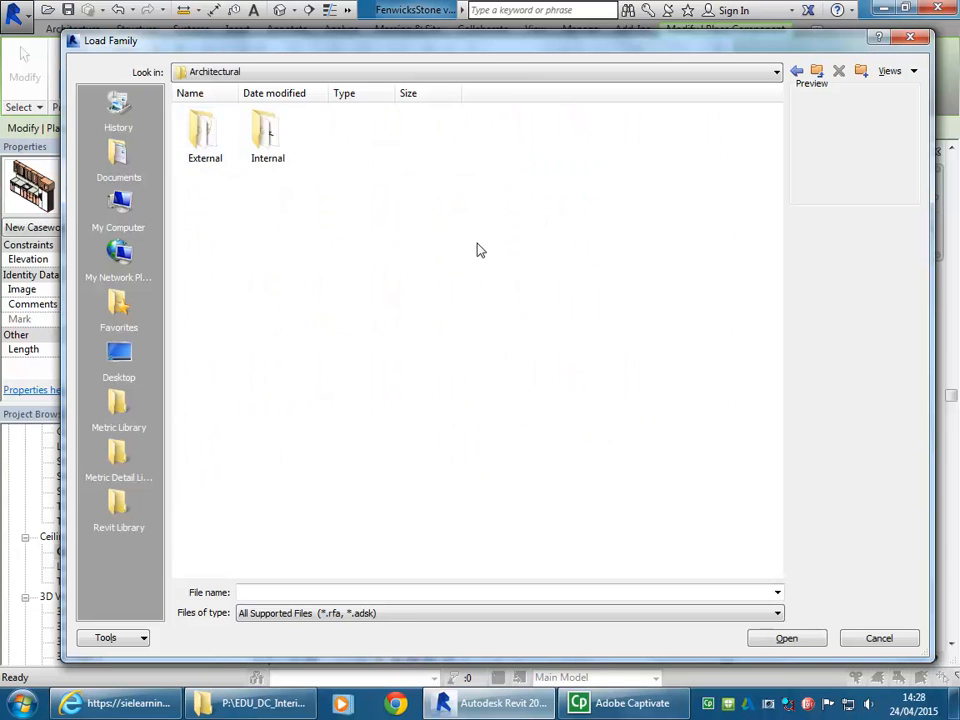
double_click(268, 146)
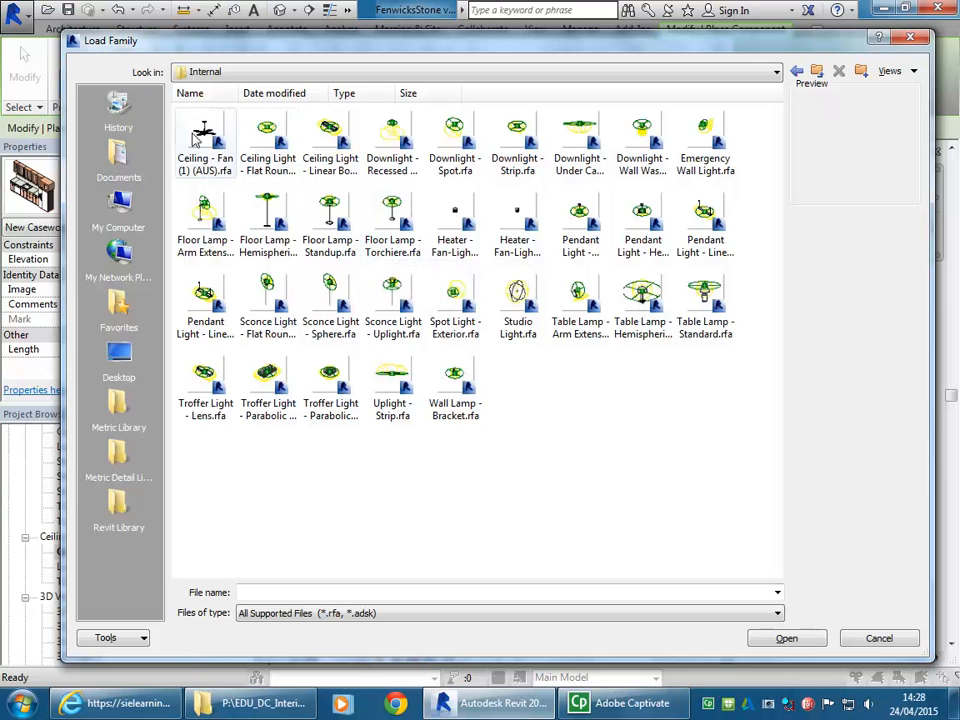
click(268, 140)
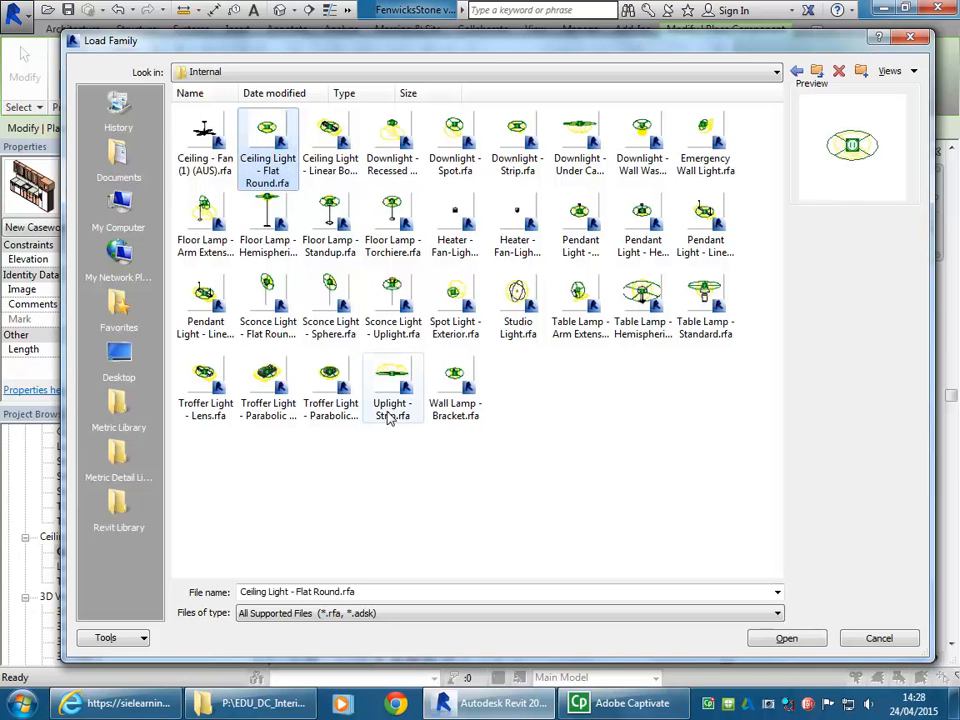
double_click(262, 130)
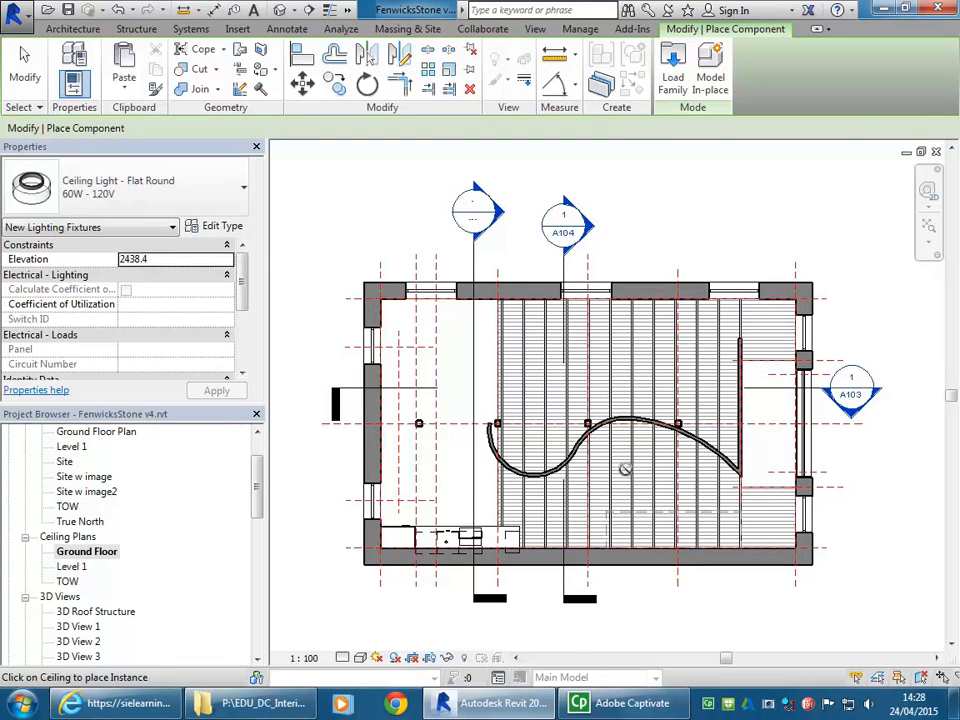
- Place two flat round ceiling lights along the second joist, about 900 mm and 2610 mm below the upper wall's inner face
scroll(576, 332, up, 3)
scroll(638, 357, up, 3)
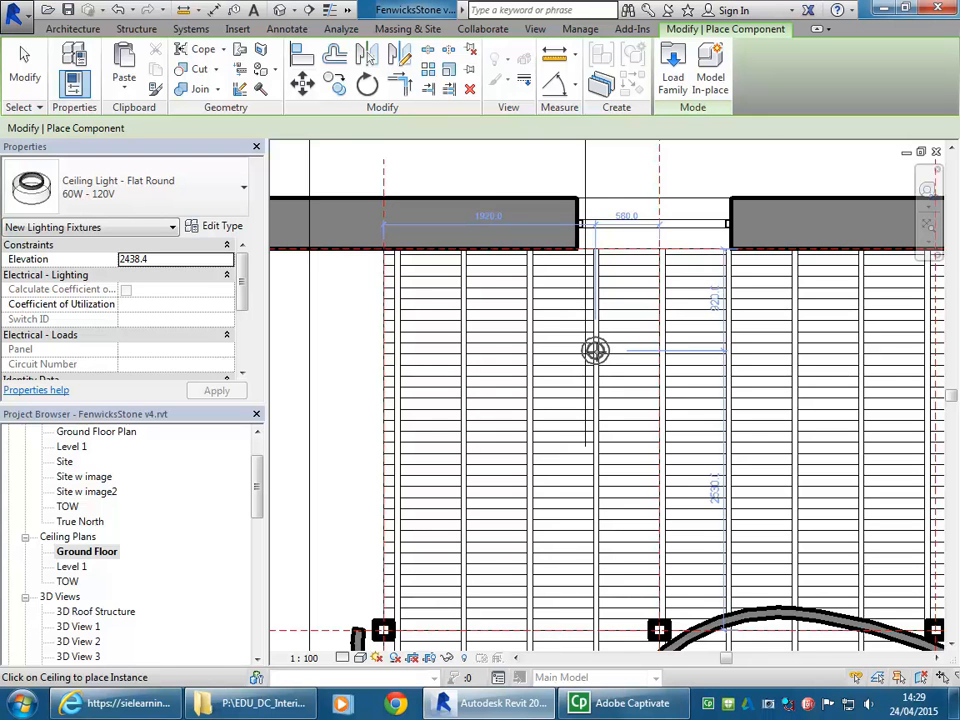
middle_drag(389, 365, 570, 339)
scroll(570, 339, down, 3)
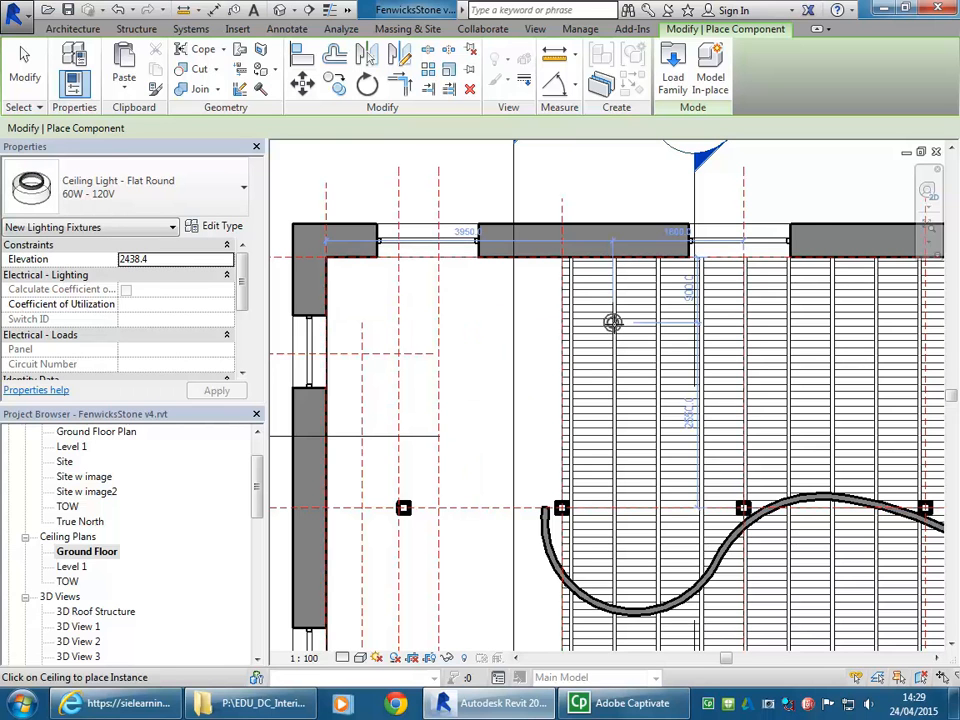
scroll(611, 321, up, 3)
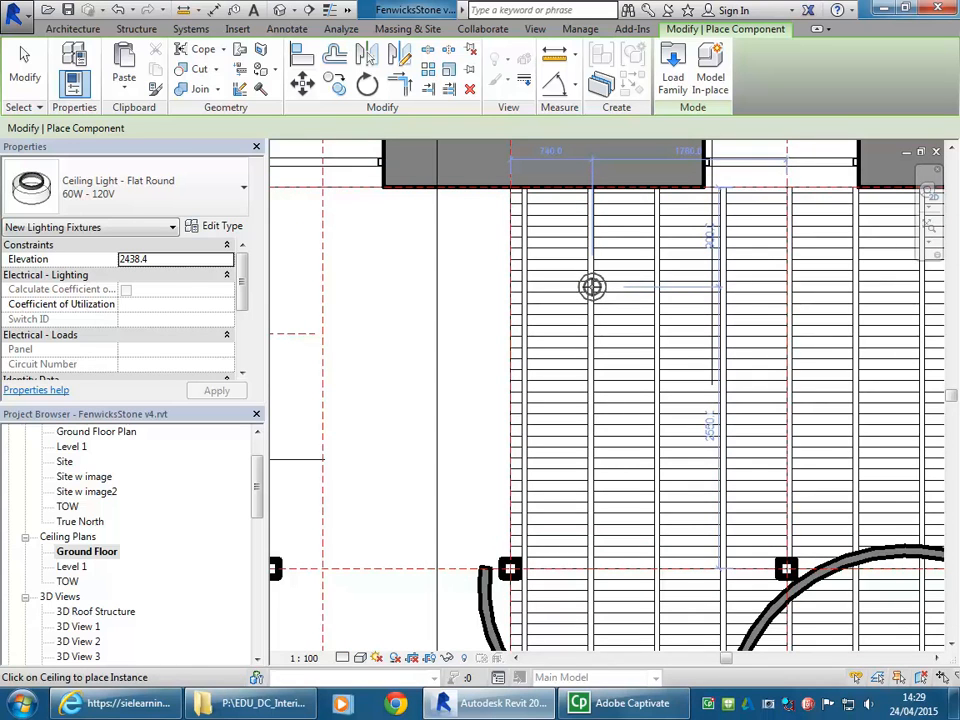
click(592, 287)
click(592, 476)
- Place two more flat round ceiling lights in the area without joists, about 500 mm from the column gridline, and end component placement
scroll(771, 428, down, 2)
middle_drag(778, 437, 552, 451)
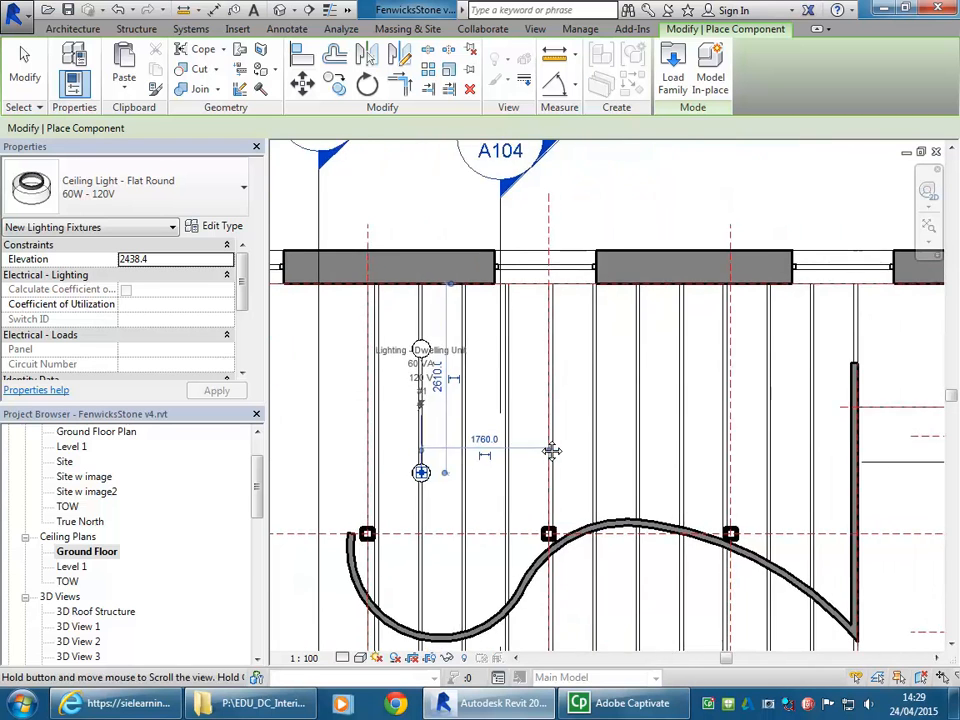
scroll(582, 424, up, 1)
scroll(505, 400, down, 1)
middle_drag(496, 401, 597, 394)
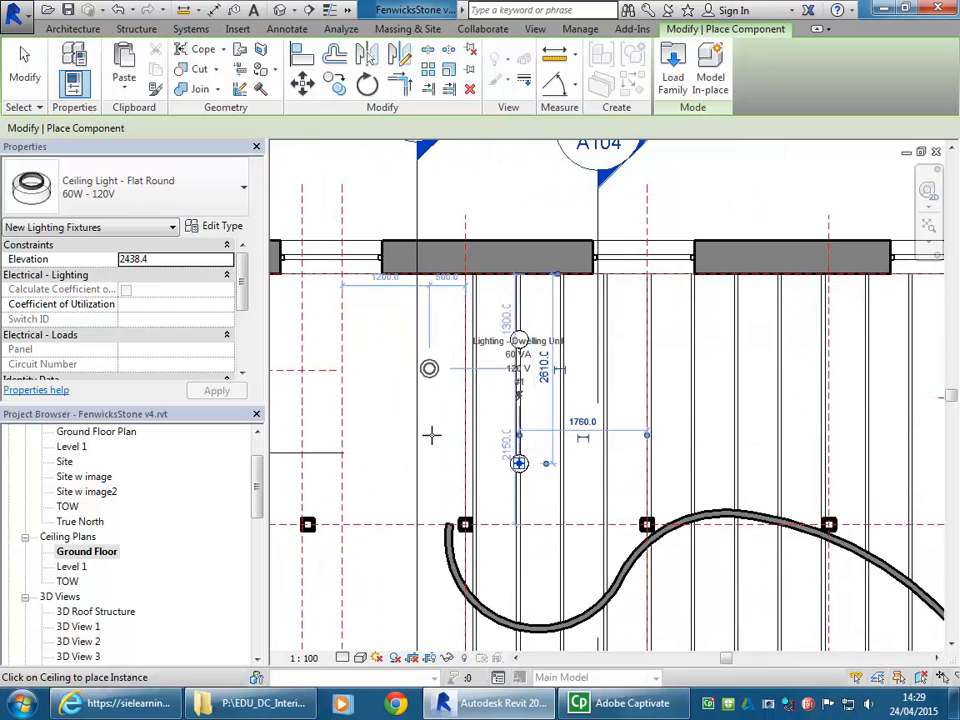
right_click(395, 357)
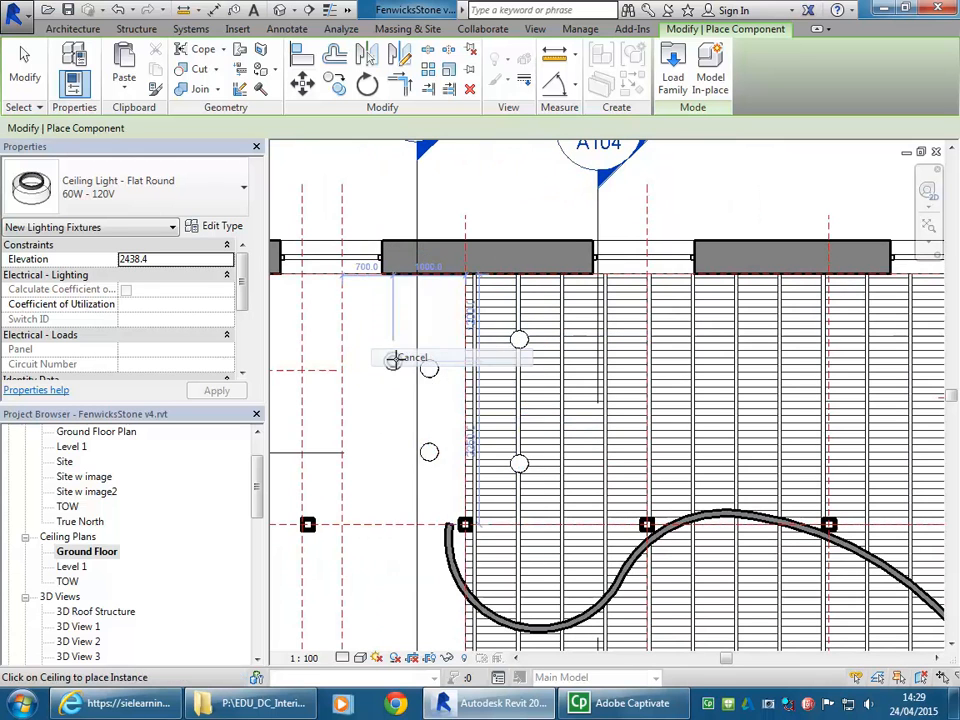
click(418, 369)
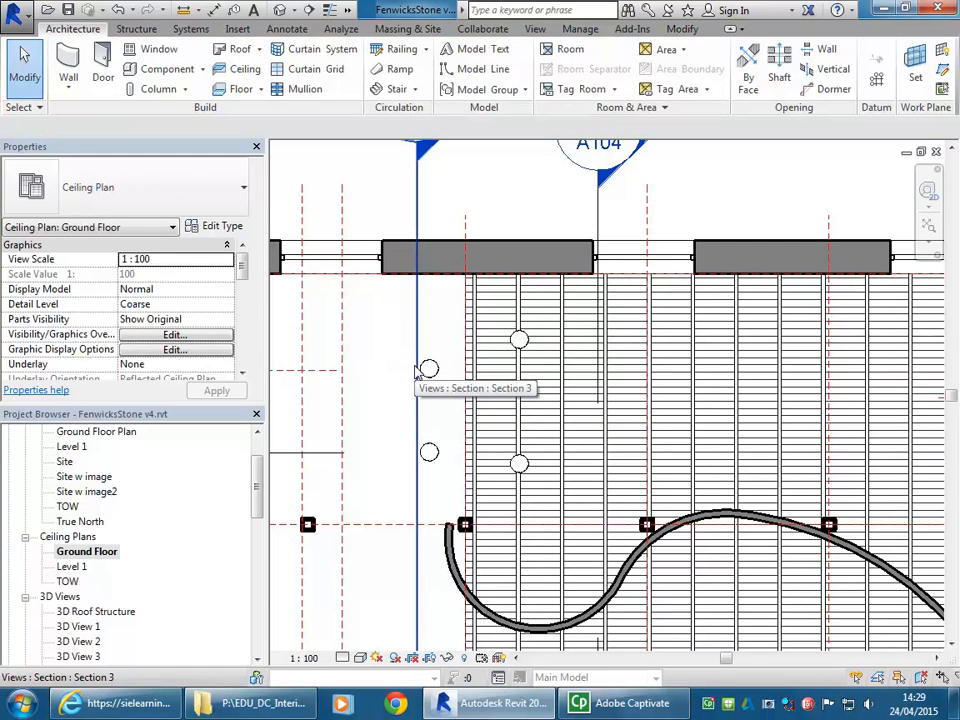
scroll(418, 370, down, 2)
mouse_move(508, 467)
middle_down()
mouse_move(553, 424)
mouse_move(578, 447)
middle_up()
middle_drag(320, 187, 330, 185)
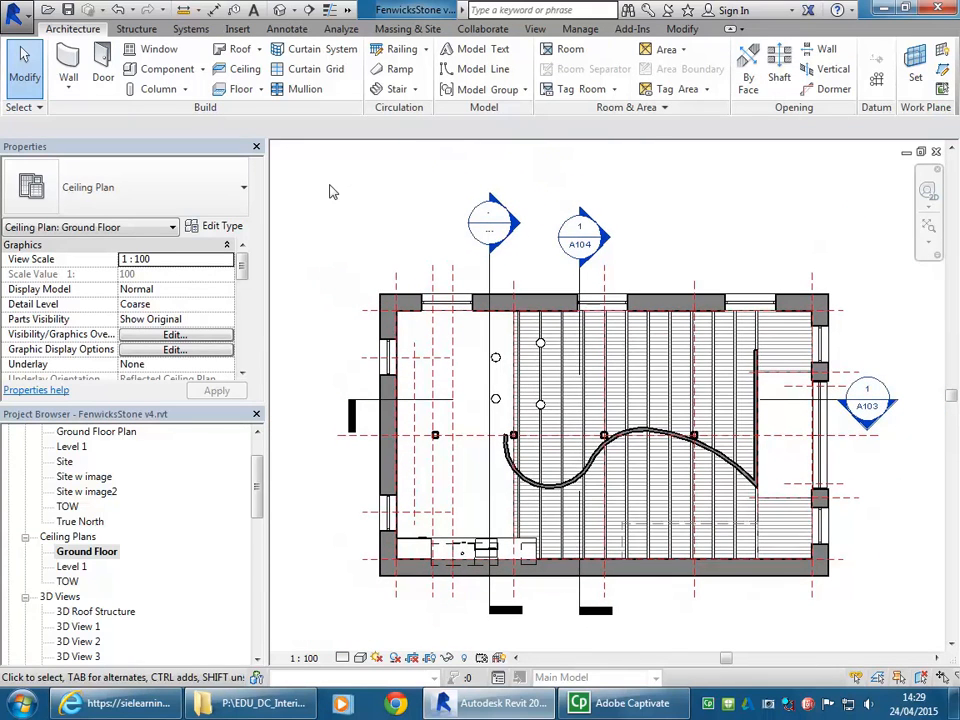